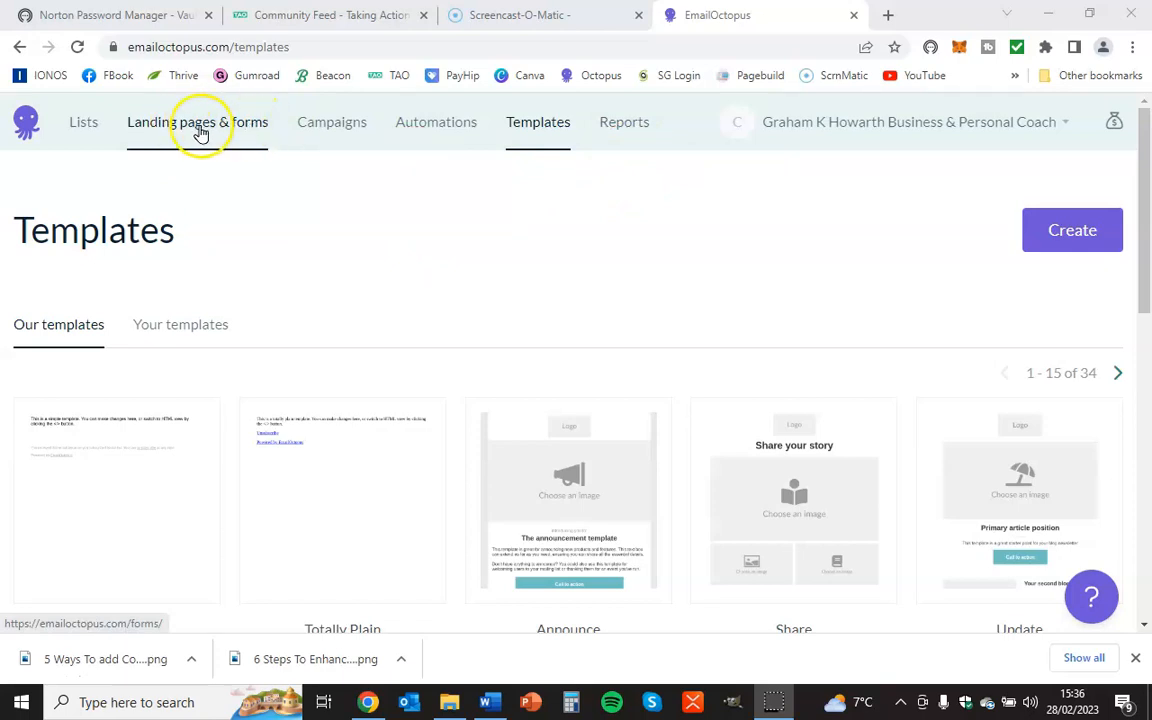
Step: Open the landing pages and forms overview, filter it to forms, and finally filter it to landing pages only
{"action": "left_click", "coordinate": [199, 131]}
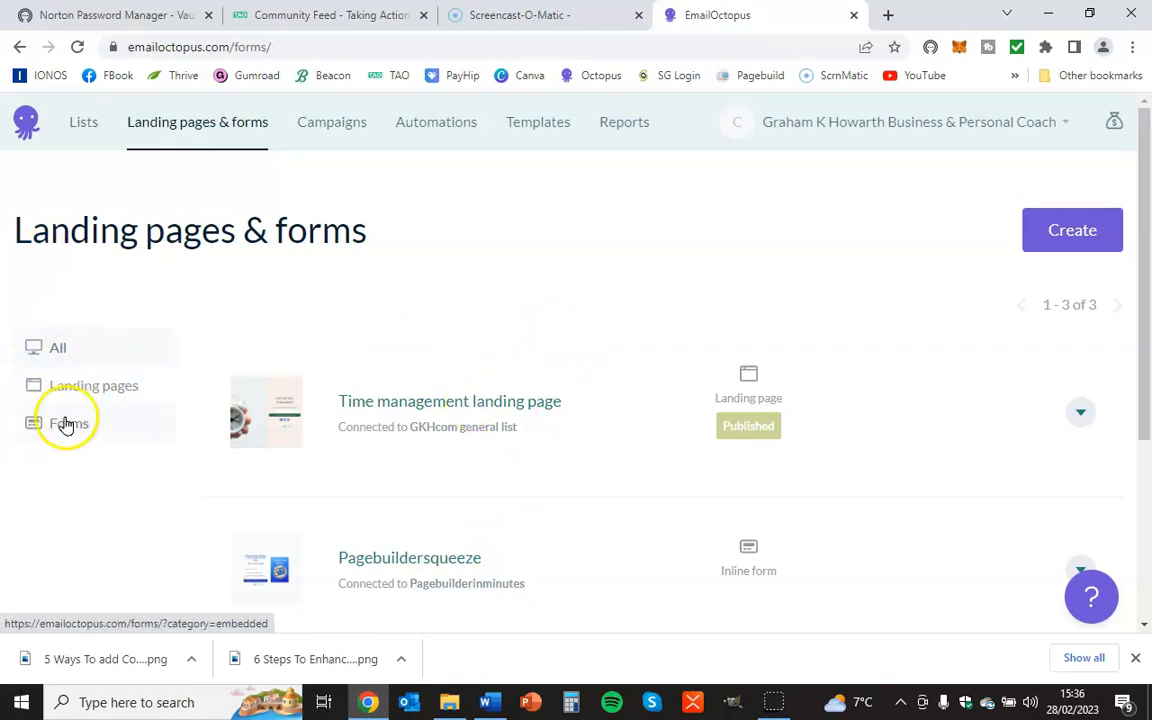
{"action": "left_click", "coordinate": [35, 396]}
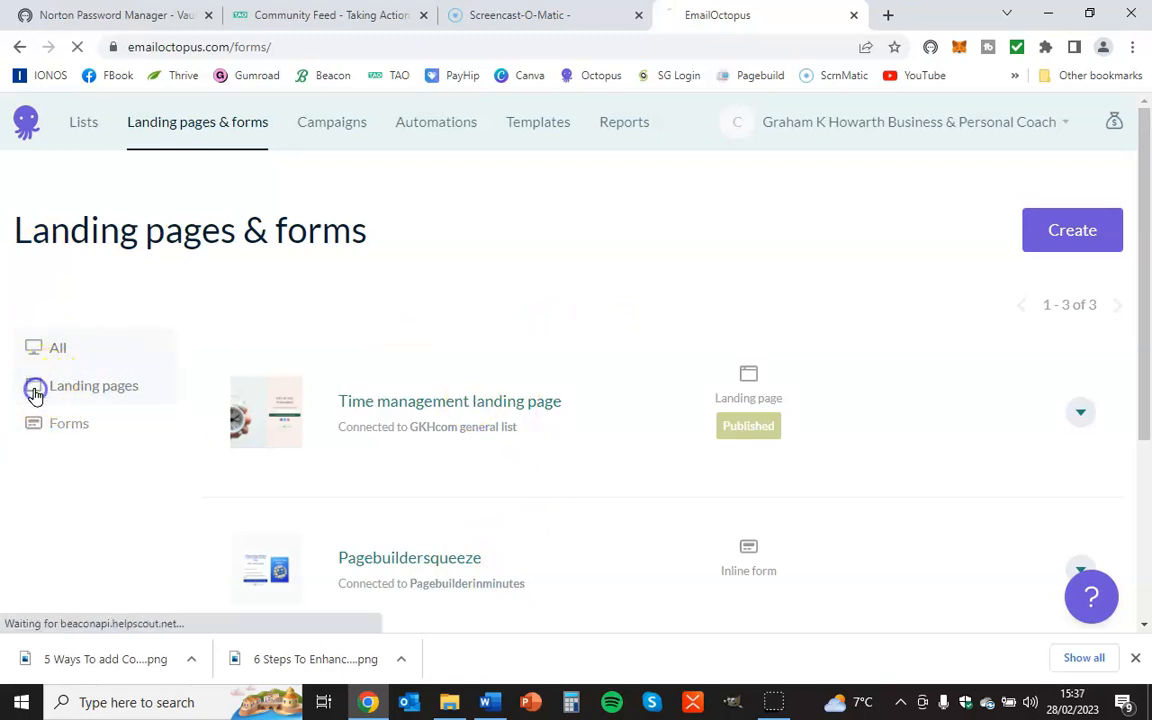
{"action": "left_click", "coordinate": [38, 424]}
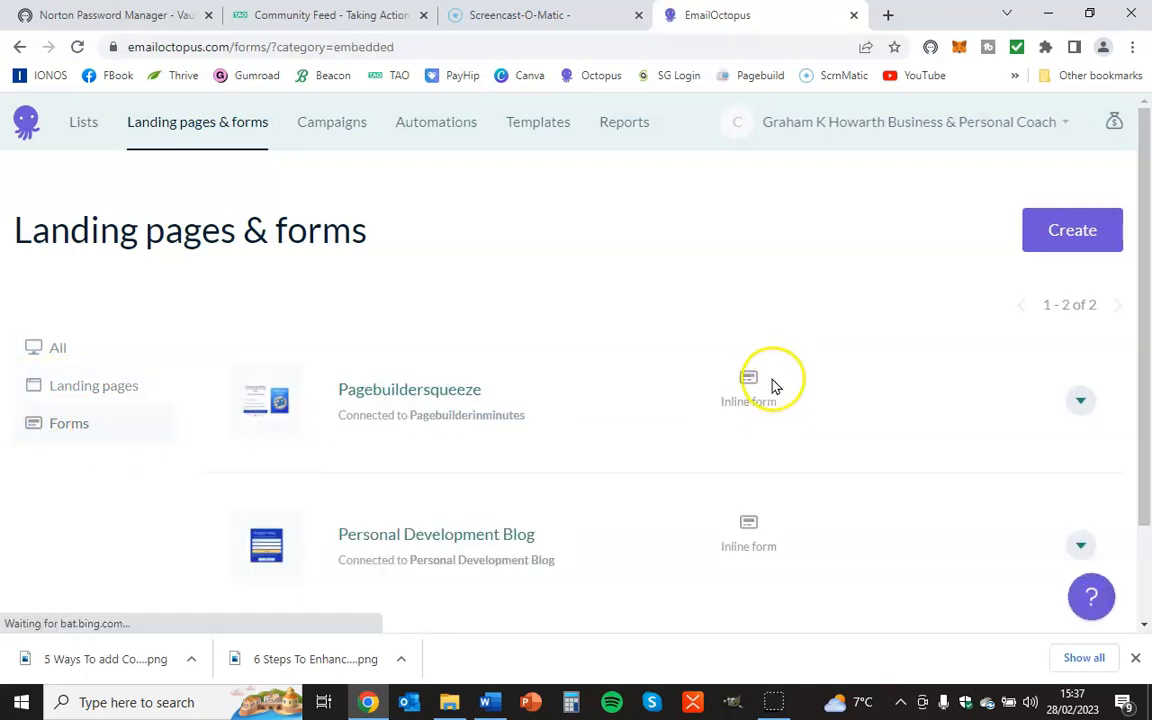
{"action": "left_click", "coordinate": [35, 394]}
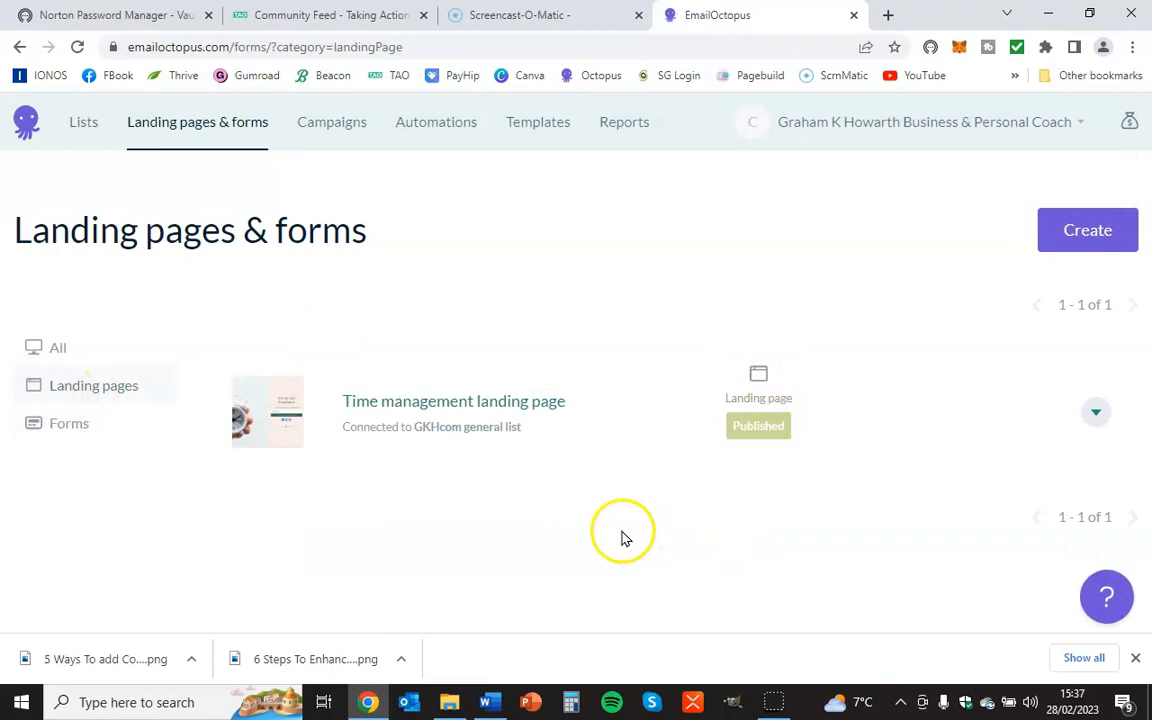
Step: Open the Time management landing page for editing and look over its layout
{"action": "left_click", "coordinate": [460, 407]}
{"action": "left_click", "coordinate": [462, 403]}
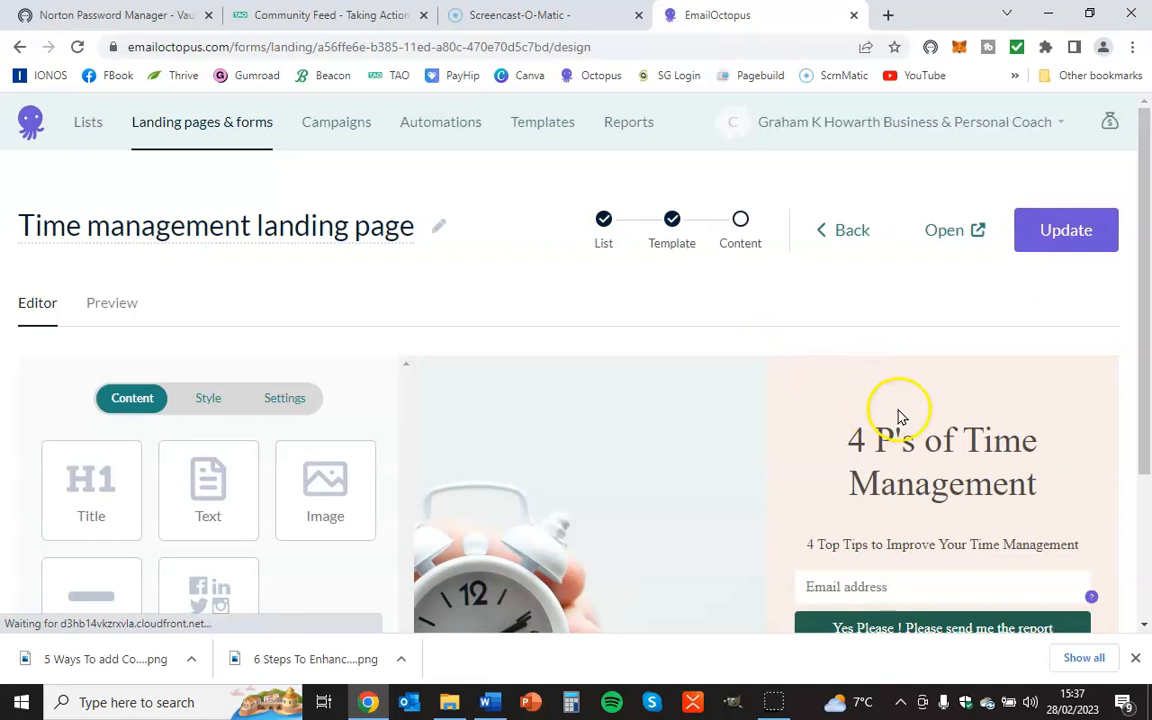
{"action": "scroll", "coordinate": [770, 318], "scroll_direction": "down", "scroll_amount": 2}
{"action": "scroll", "coordinate": [735, 400], "scroll_direction": "up", "scroll_amount": 2}
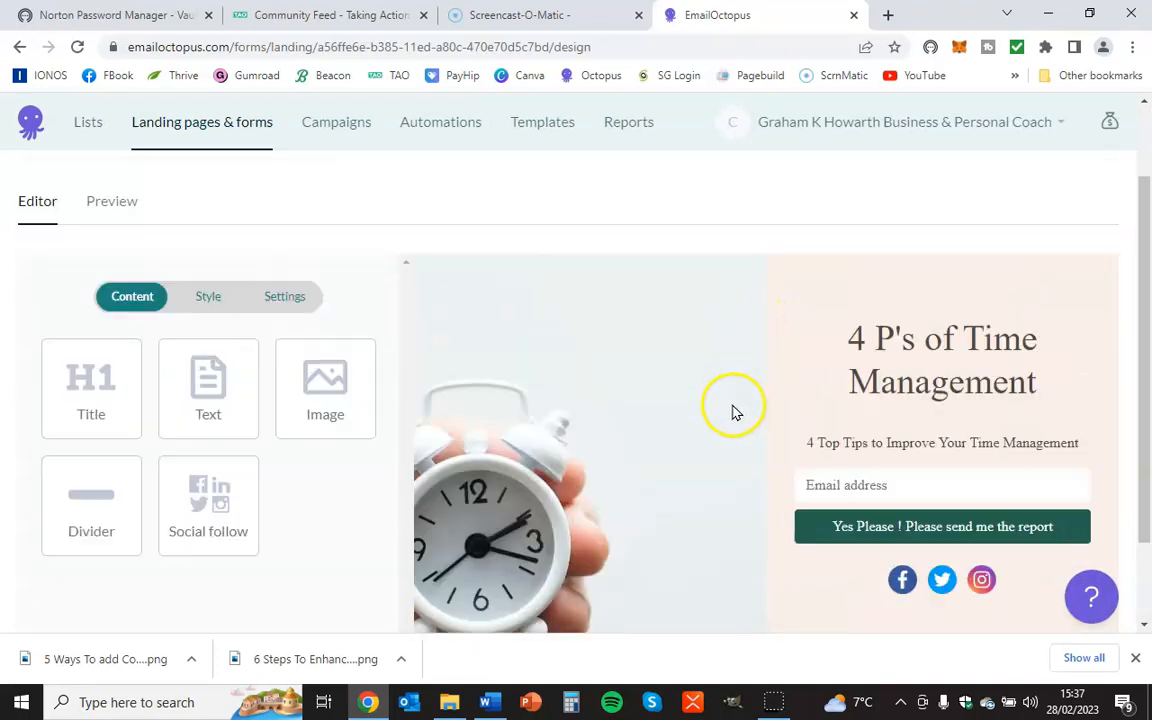
{"action": "scroll", "coordinate": [722, 391], "scroll_direction": "down", "scroll_amount": 1}
{"action": "scroll", "coordinate": [692, 385], "scroll_direction": "up", "scroll_amount": 2}
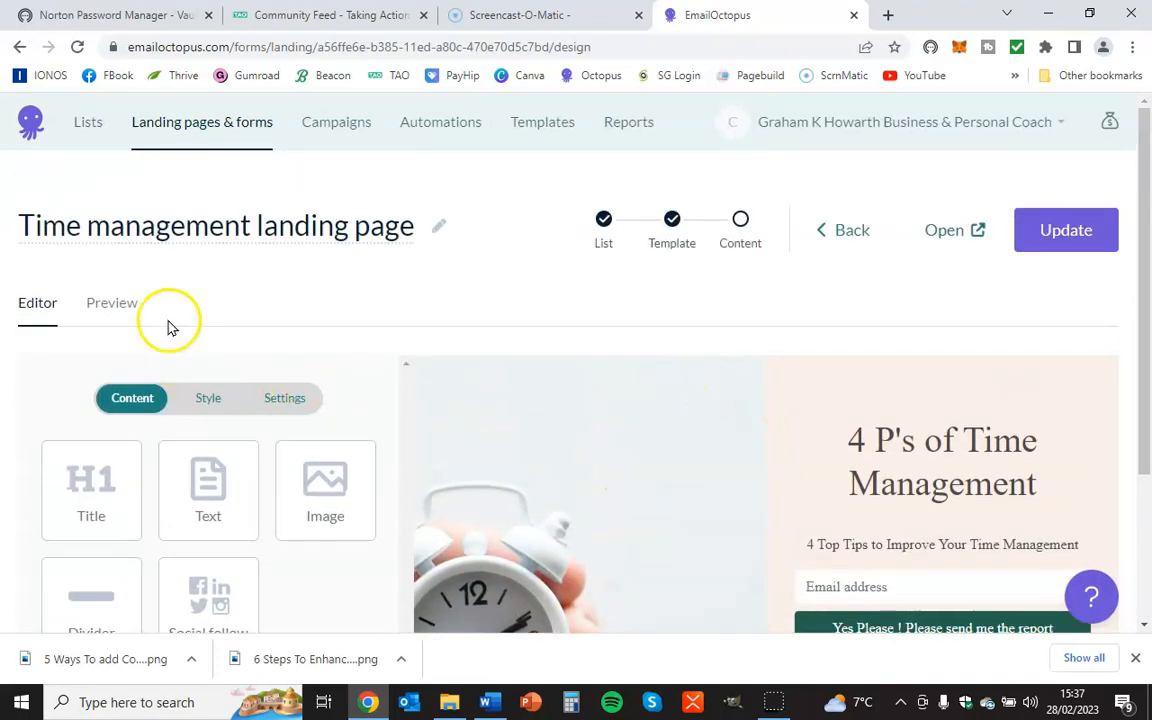
Step: Preview the landing page in desktop view and examine its image, heading, email field and social links
{"action": "left_click", "coordinate": [113, 308]}
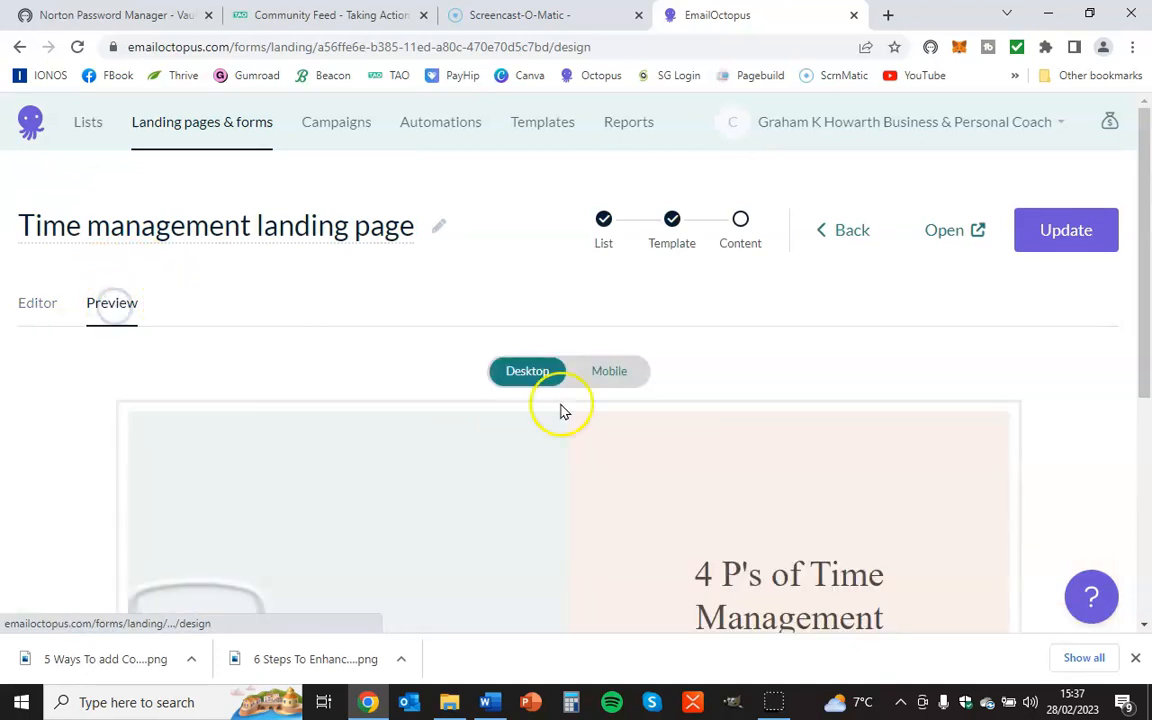
{"action": "scroll", "coordinate": [561, 406], "scroll_direction": "down", "scroll_amount": 4}
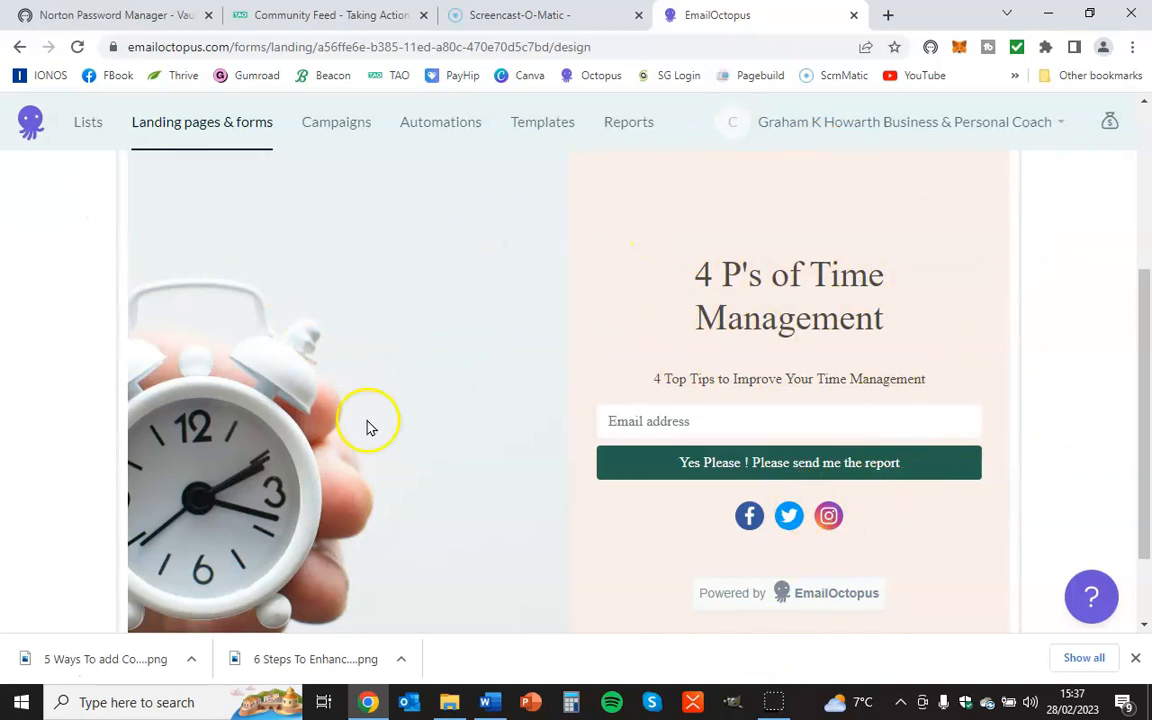
{"action": "scroll", "coordinate": [404, 228], "scroll_direction": "up", "scroll_amount": 2}
{"action": "scroll", "coordinate": [402, 226], "scroll_direction": "up", "scroll_amount": 1}
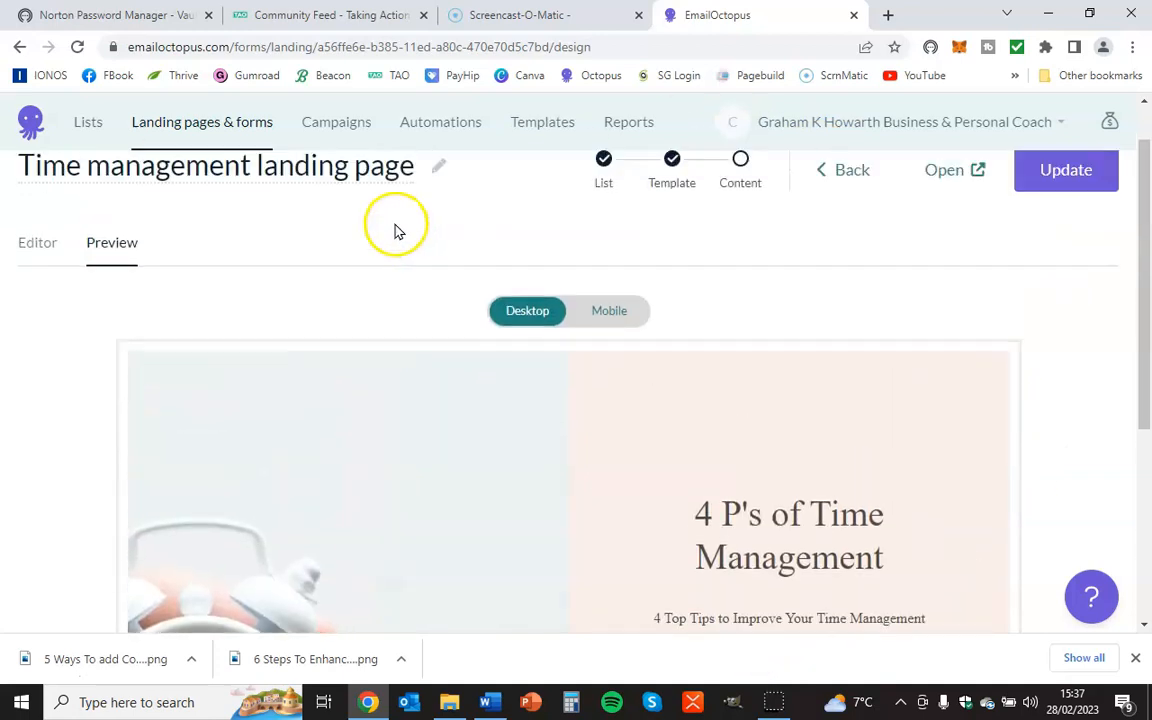
{"action": "left_click", "coordinate": [40, 248]}
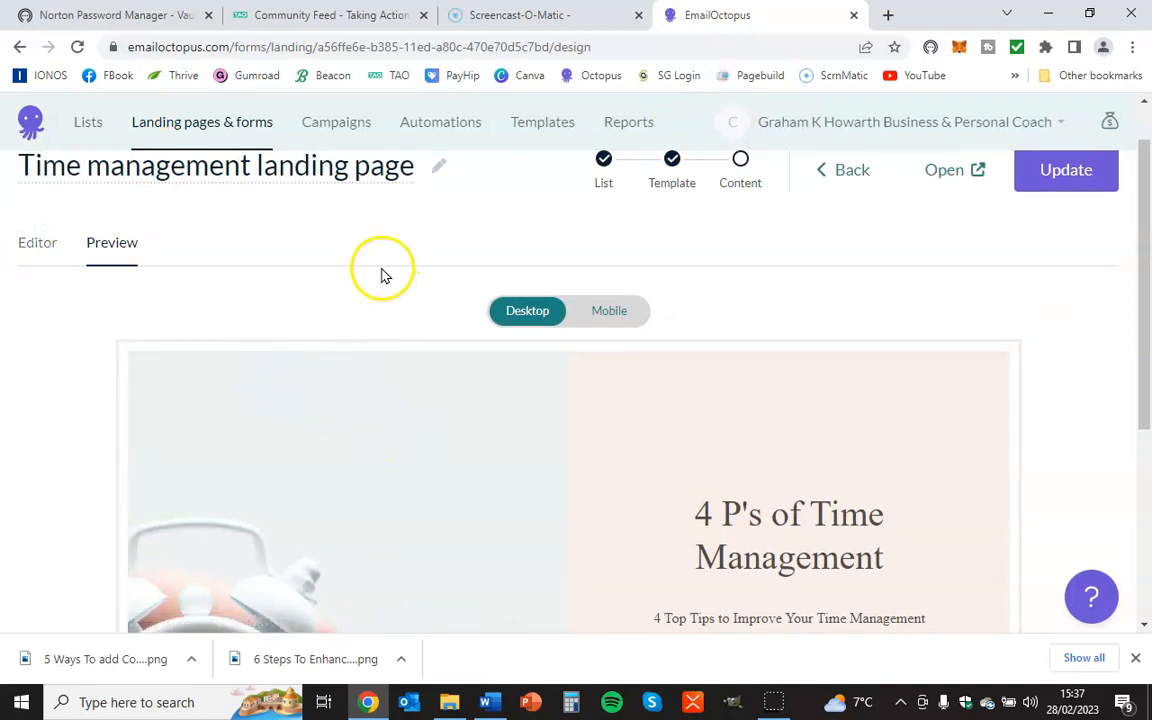
{"action": "scroll", "coordinate": [380, 277], "scroll_direction": "down", "scroll_amount": 2}
{"action": "scroll", "coordinate": [387, 313], "scroll_direction": "up", "scroll_amount": 2}
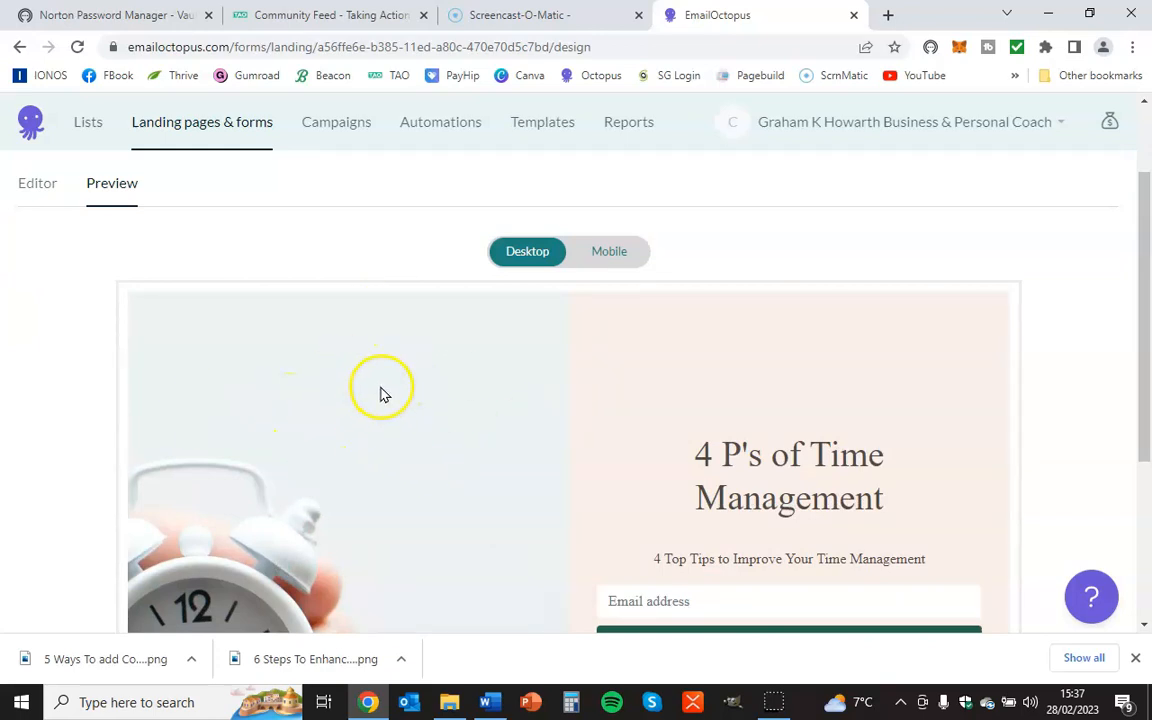
{"action": "scroll", "coordinate": [370, 391], "scroll_direction": "down", "scroll_amount": 1}
{"action": "scroll", "coordinate": [360, 373], "scroll_direction": "up", "scroll_amount": 1}
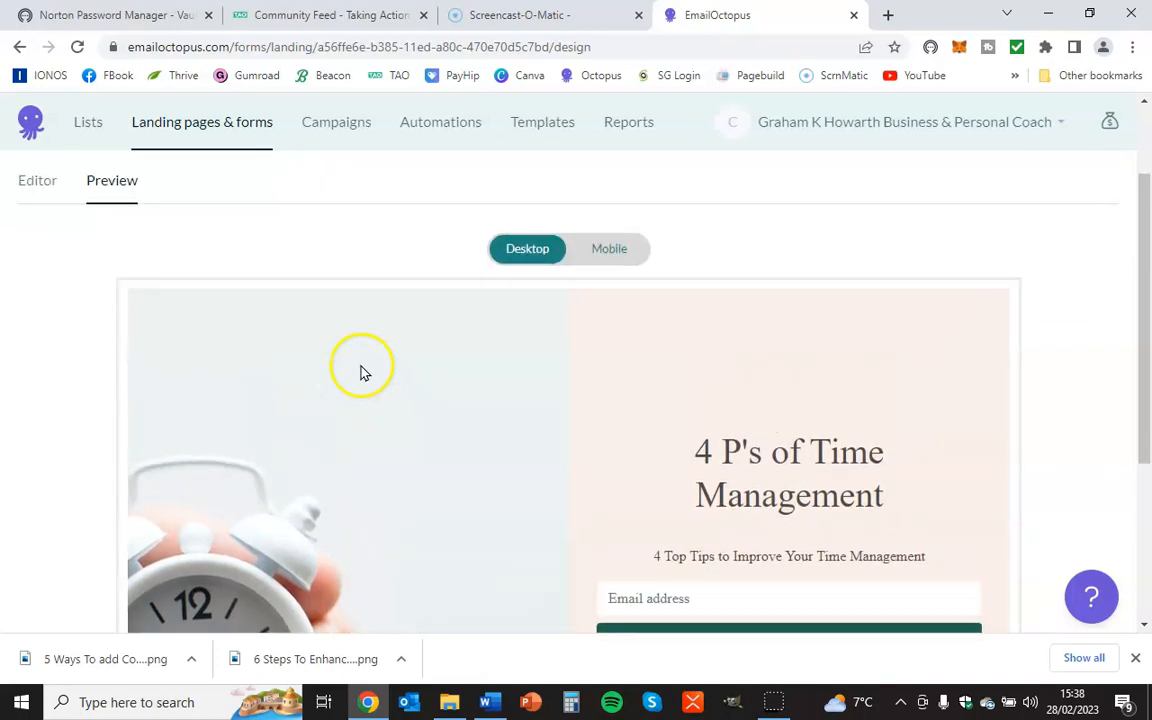
{"action": "scroll", "coordinate": [345, 470], "scroll_direction": "down", "scroll_amount": 1}
{"action": "scroll", "coordinate": [355, 390], "scroll_direction": "down", "scroll_amount": 1}
{"action": "scroll", "coordinate": [370, 365], "scroll_direction": "up", "scroll_amount": 1}
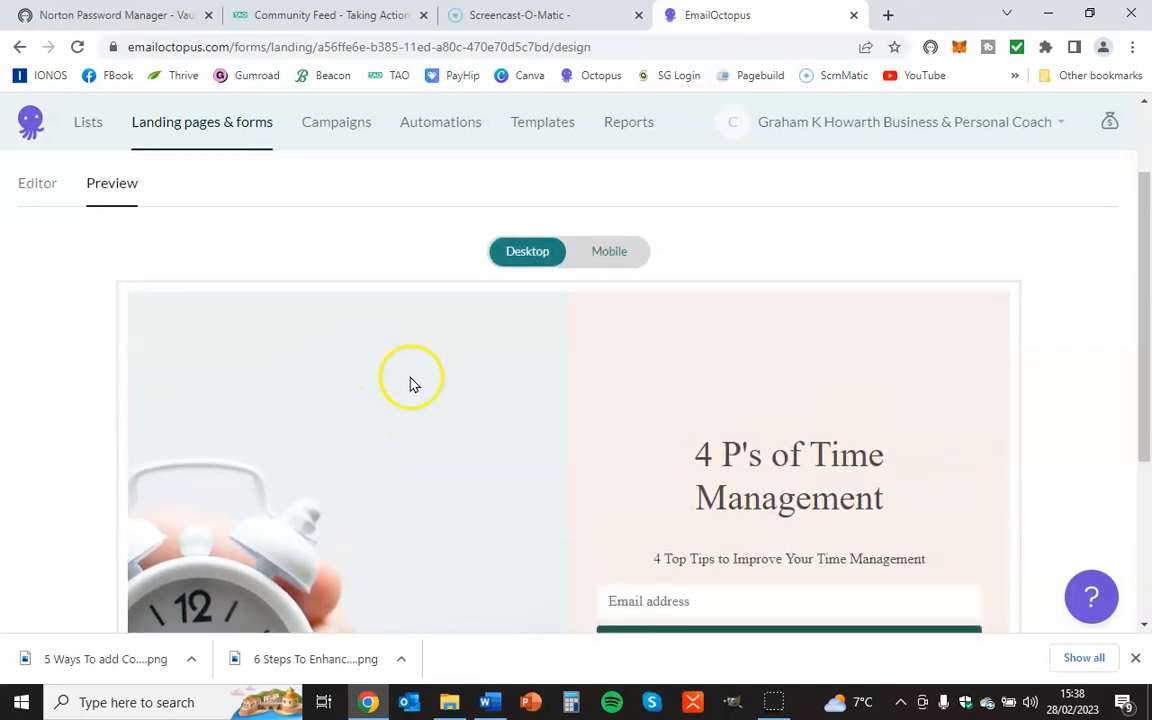
{"action": "left_click", "coordinate": [470, 426]}
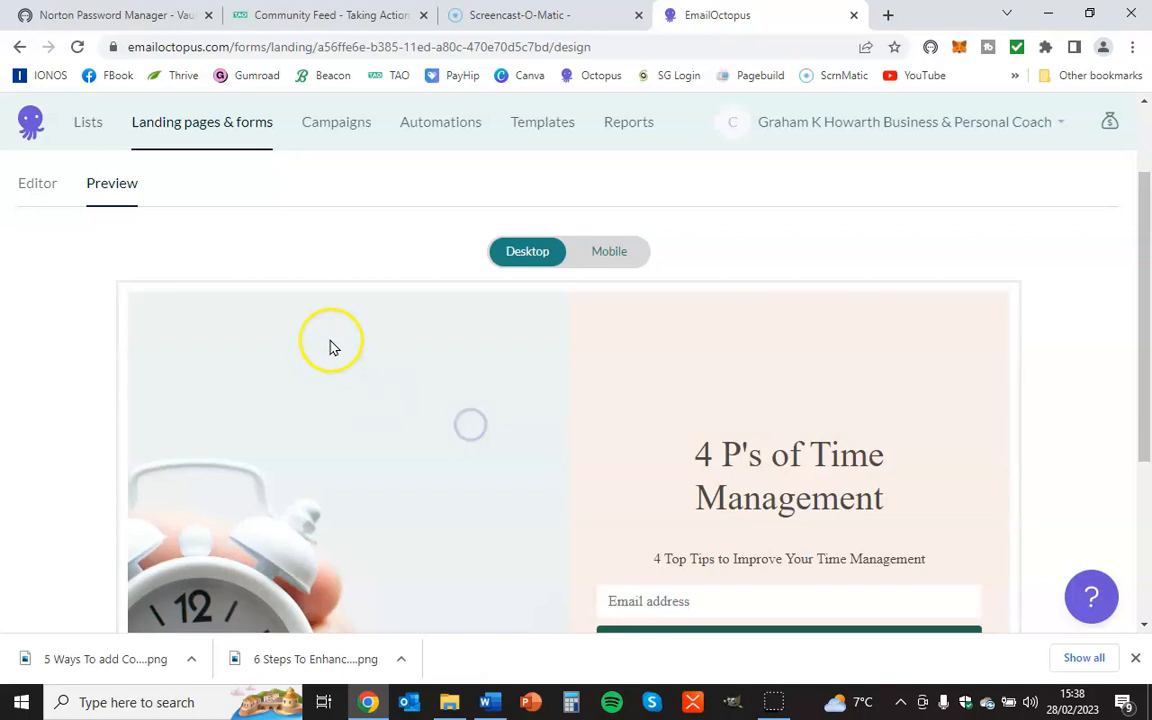
Step: Return to the landing page's editor and examine the available content blocks beside the page
{"action": "left_click", "coordinate": [33, 187]}
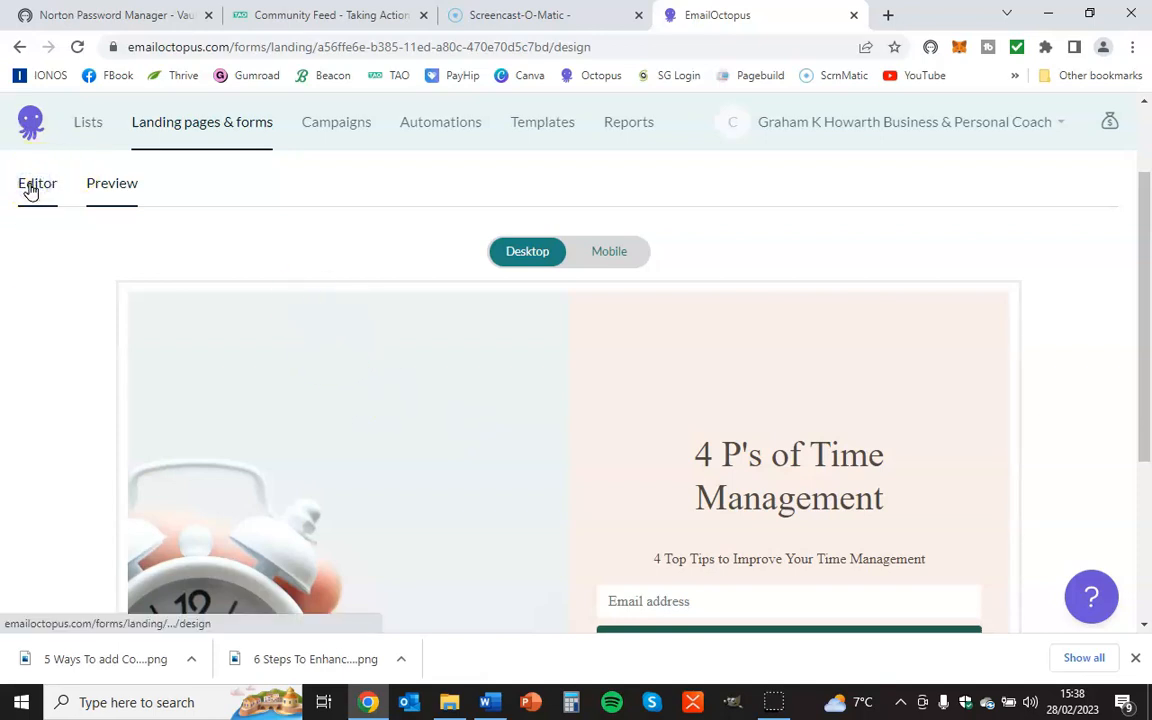
{"action": "left_click", "coordinate": [48, 186]}
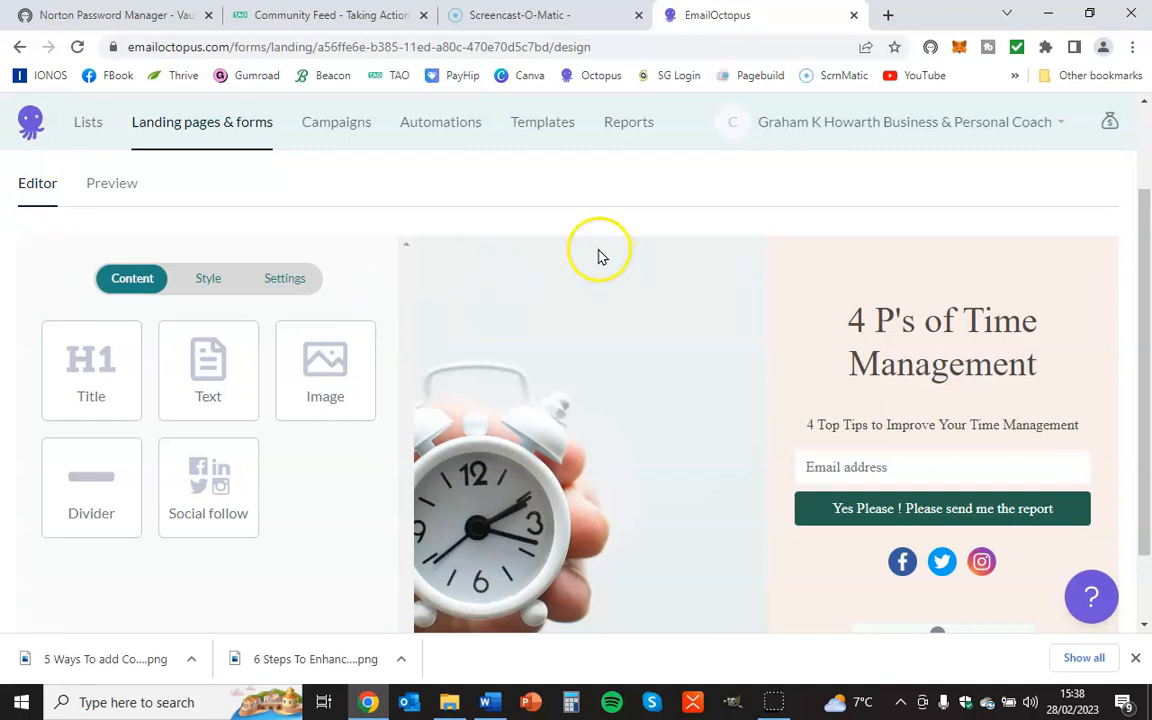
{"action": "scroll", "coordinate": [600, 255], "scroll_direction": "down", "scroll_amount": 1}
{"action": "scroll", "coordinate": [251, 260], "scroll_direction": "up", "scroll_amount": 1}
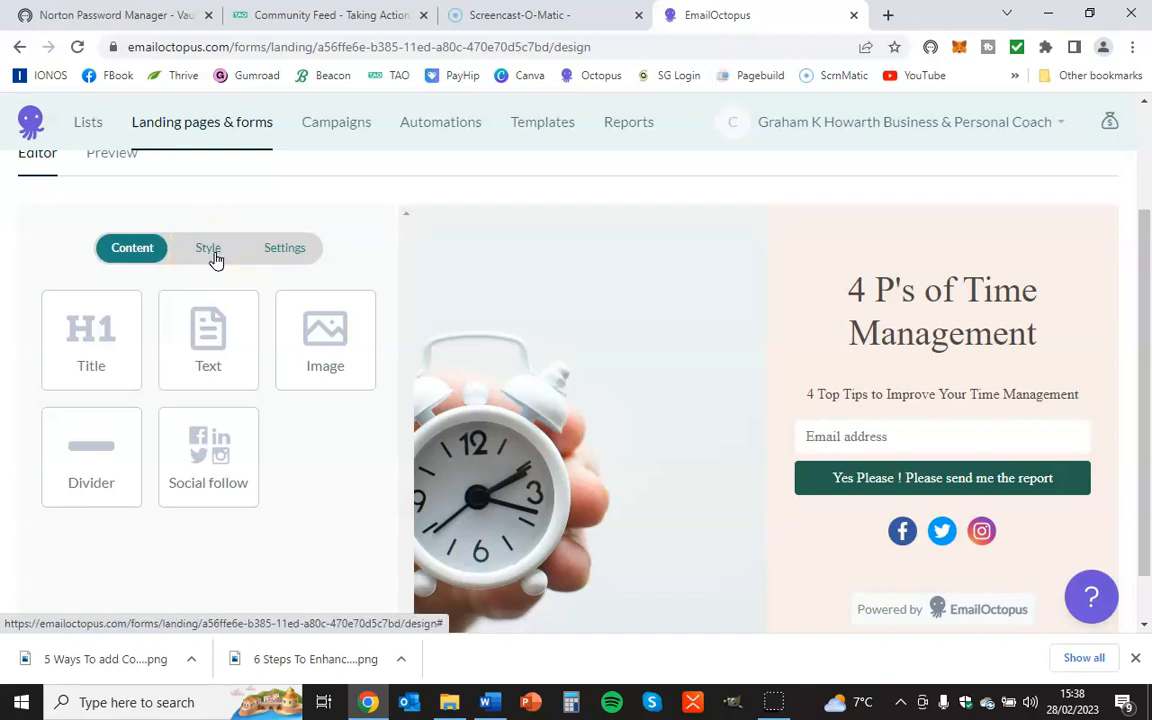
Step: Show the page's style settings and review the heading, text and background options
{"action": "left_click", "coordinate": [210, 250]}
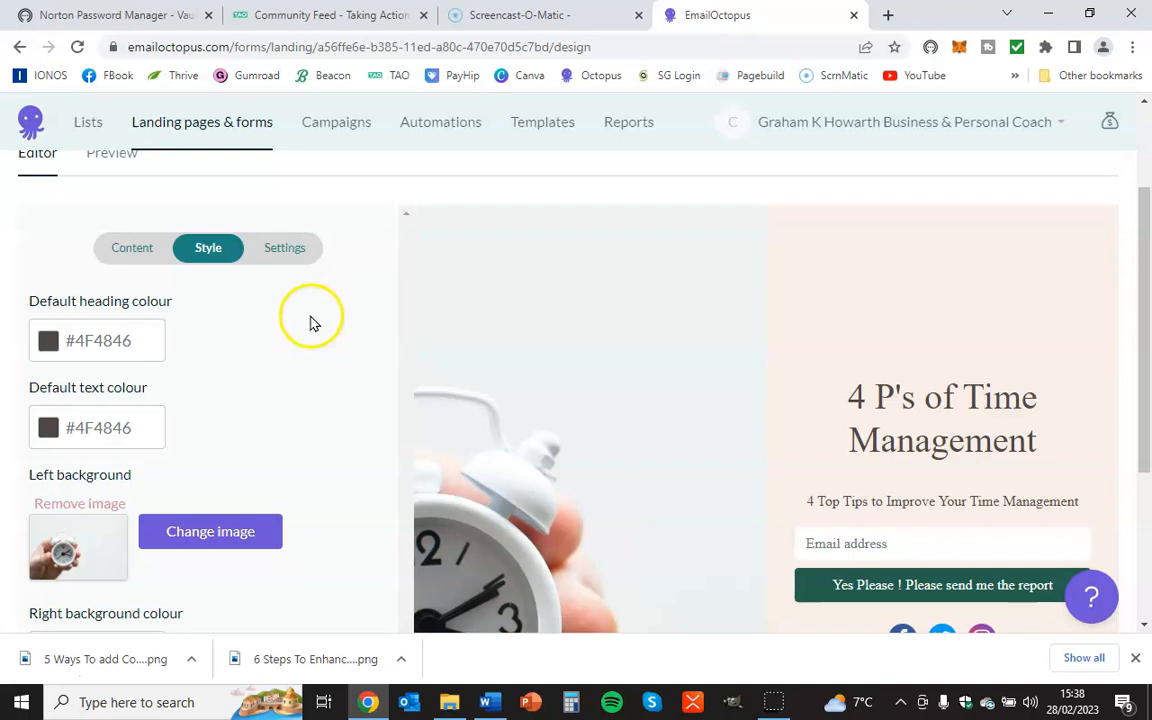
{"action": "scroll", "coordinate": [342, 340], "scroll_direction": "down", "scroll_amount": 3}
{"action": "scroll", "coordinate": [330, 410], "scroll_direction": "up", "scroll_amount": 1}
{"action": "scroll", "coordinate": [322, 440], "scroll_direction": "up", "scroll_amount": 5}
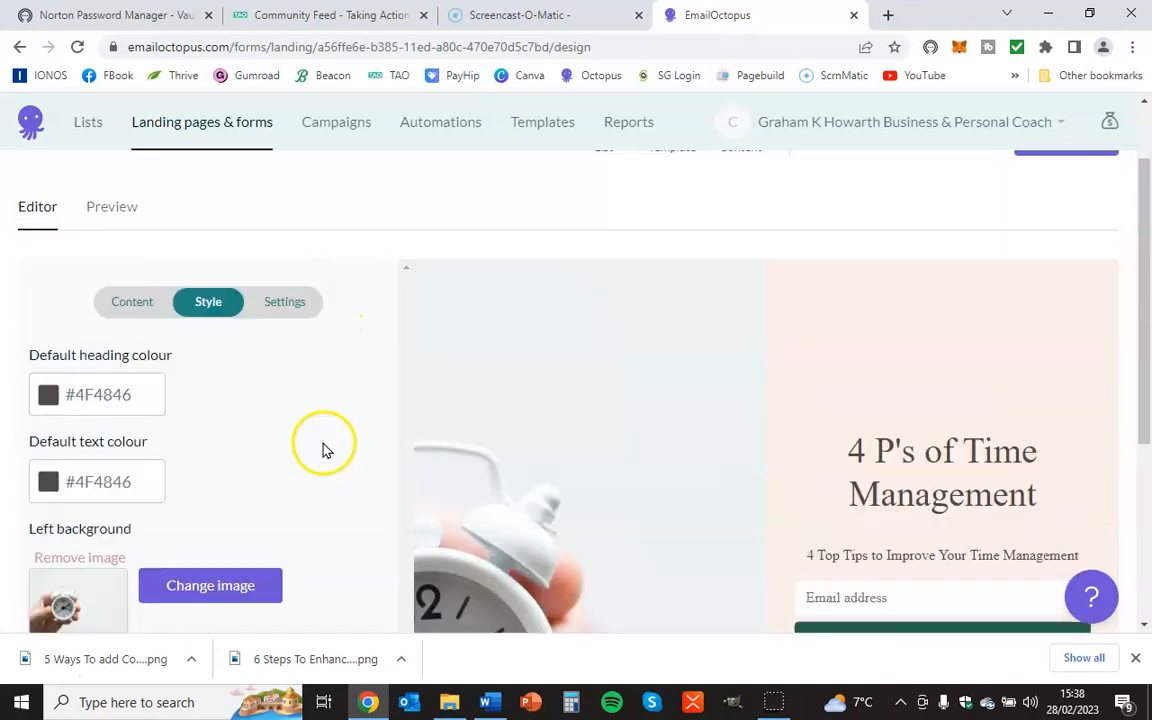
{"action": "scroll", "coordinate": [305, 445], "scroll_direction": "down", "scroll_amount": 1}
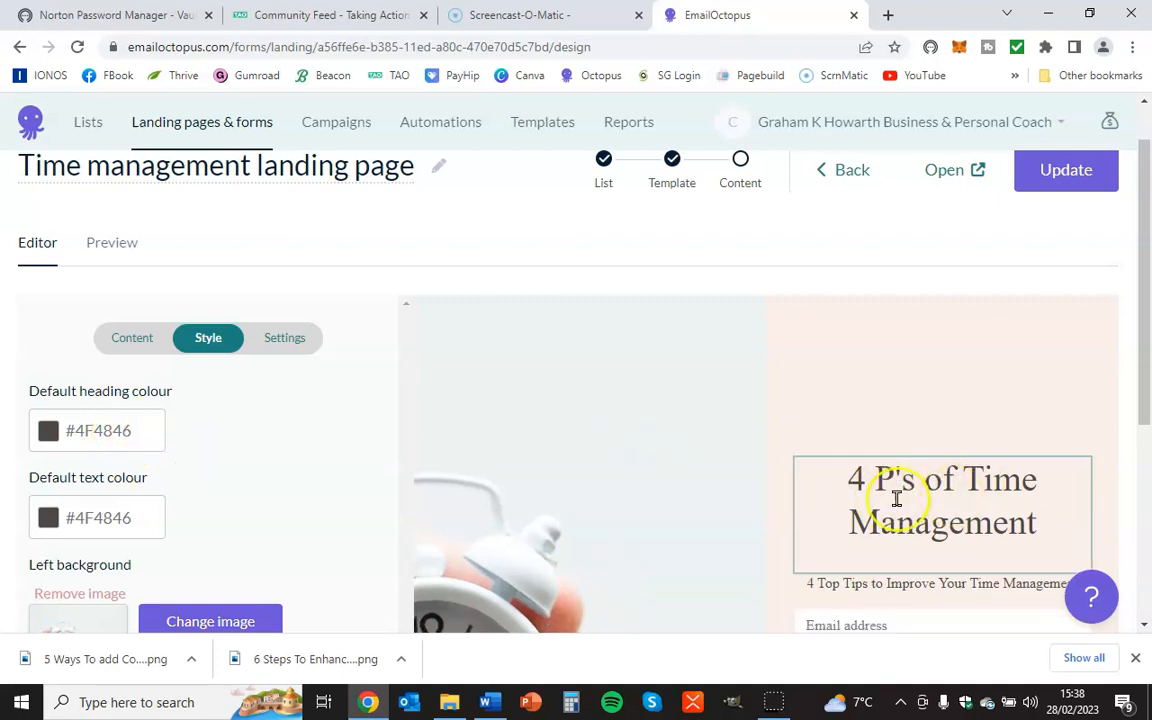
Step: Change the default heading colour to the red #DB1541 using the colour picker
{"action": "left_click", "coordinate": [130, 431]}
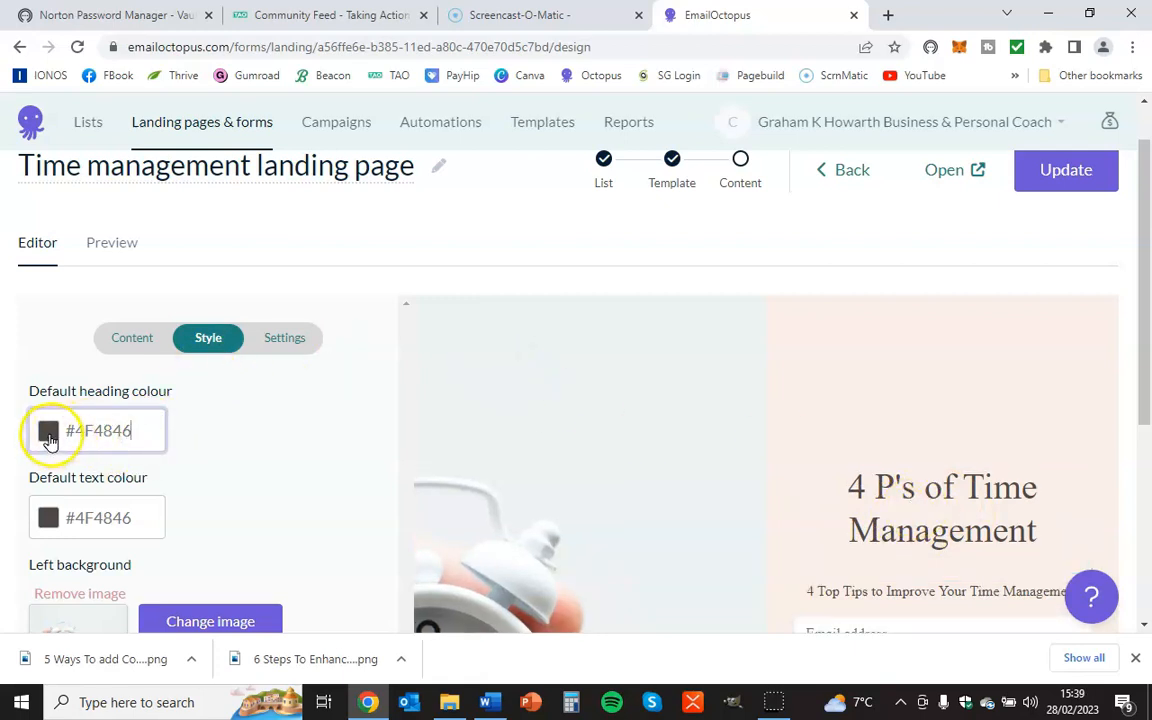
{"action": "left_click", "coordinate": [47, 438]}
{"action": "scroll", "coordinate": [345, 405], "scroll_direction": "down", "scroll_amount": 2}
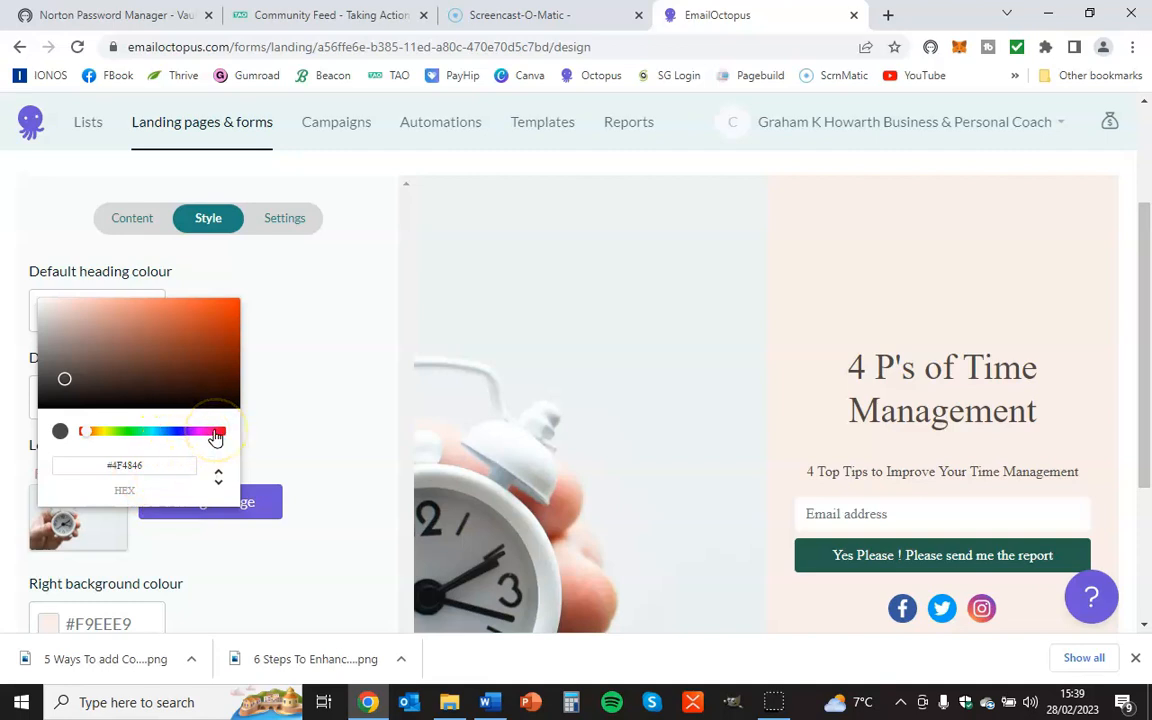
{"action": "left_click_drag", "start_coordinate": [215, 437], "coordinate": [219, 437]}
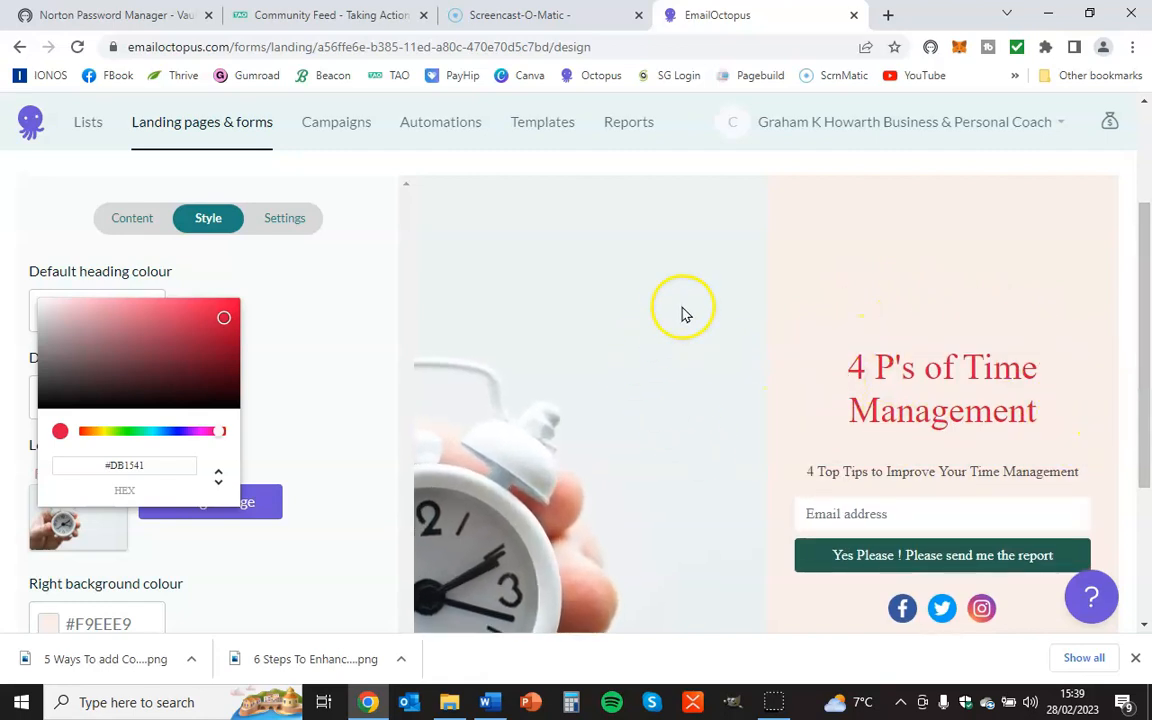
Step: Set the default heading colour to the hex value #1234B5 and close the colour picker
{"action": "left_click", "coordinate": [160, 464]}
{"action": "type", "text": "5"}
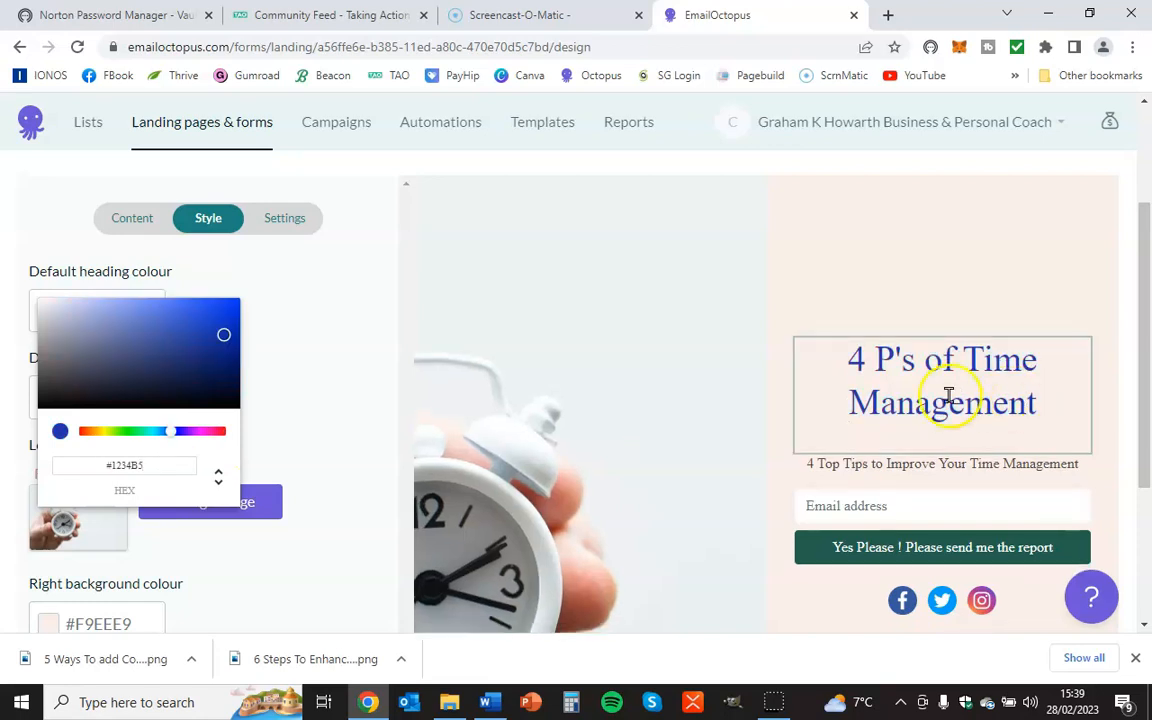
{"action": "scroll", "coordinate": [1015, 411], "scroll_direction": "down", "scroll_amount": 1}
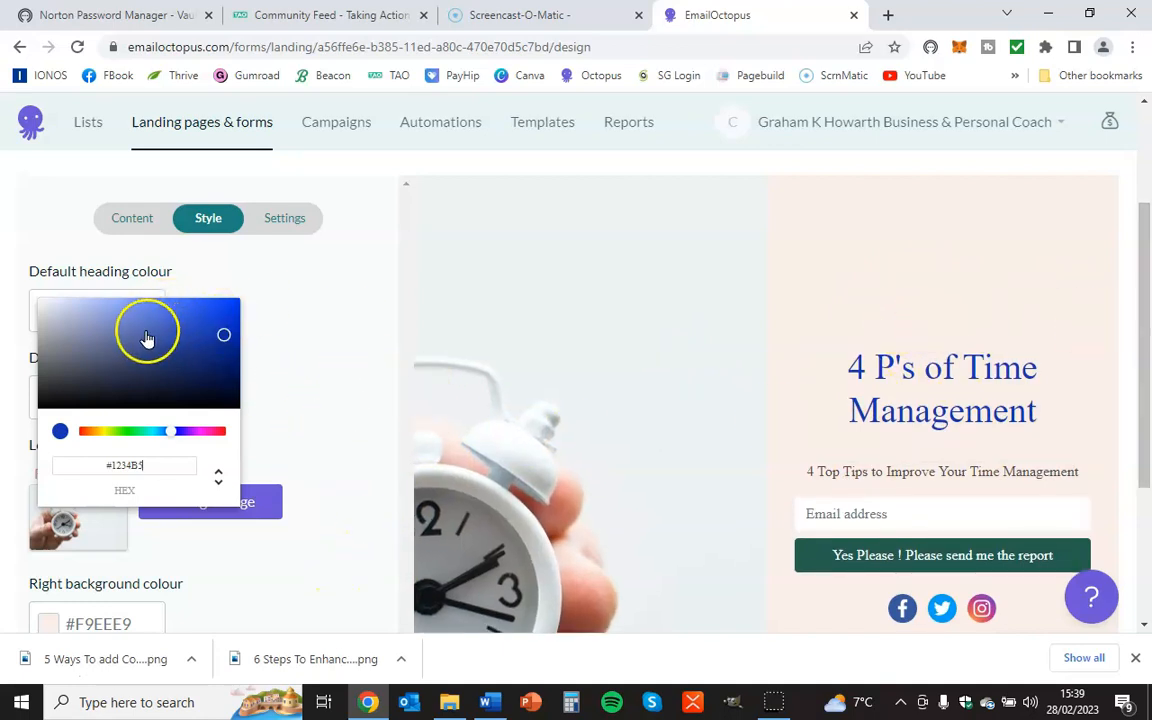
{"action": "left_click", "coordinate": [296, 347]}
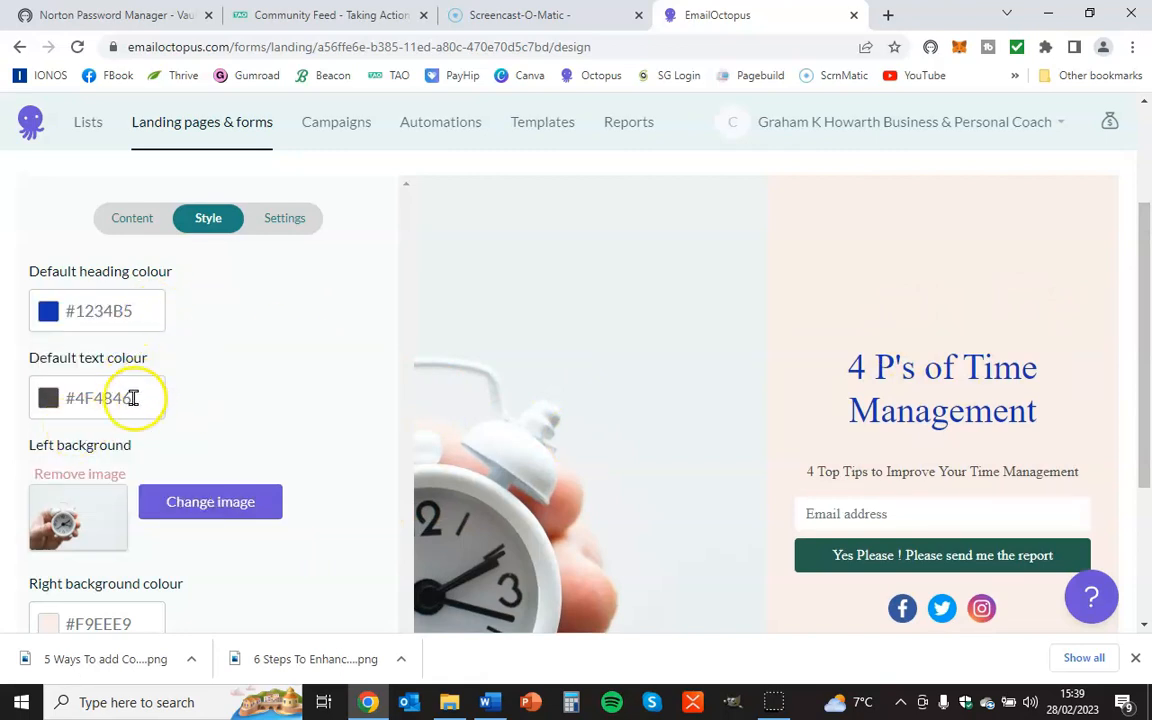
Step: Copy the default text colour's hex value and paste it as the default heading colour, #4F4846
{"action": "double_click", "coordinate": [80, 398]}
{"action": "right_click", "coordinate": [90, 398]}
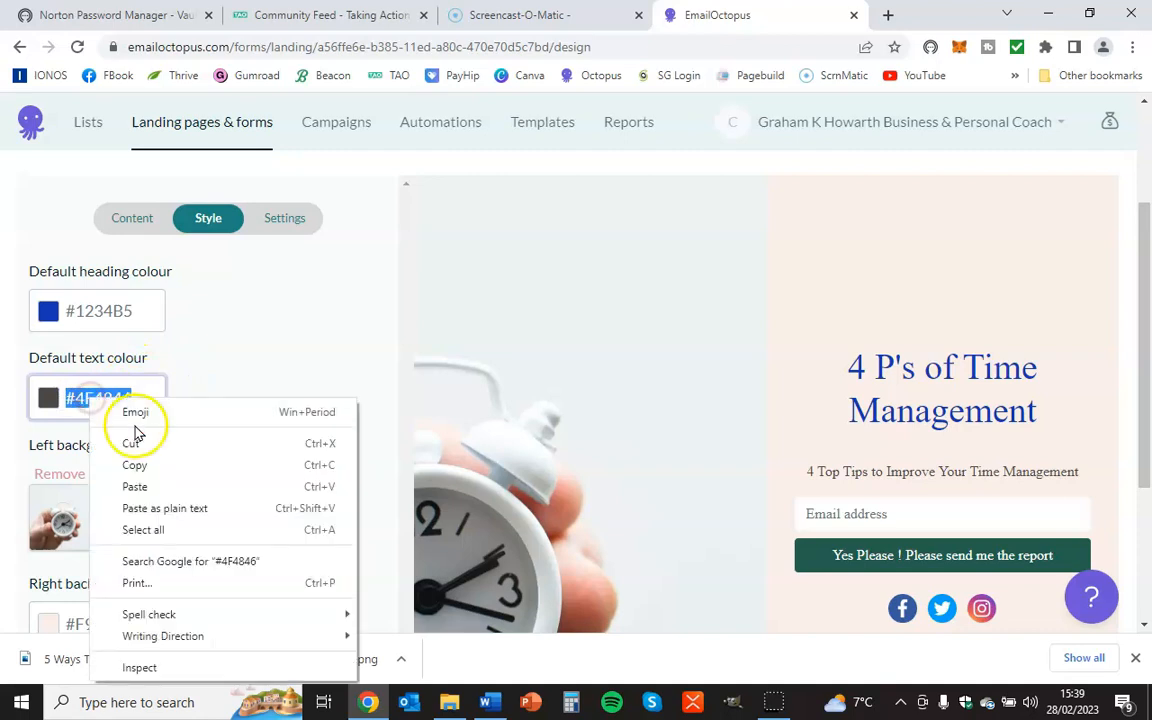
{"action": "left_click", "coordinate": [146, 466]}
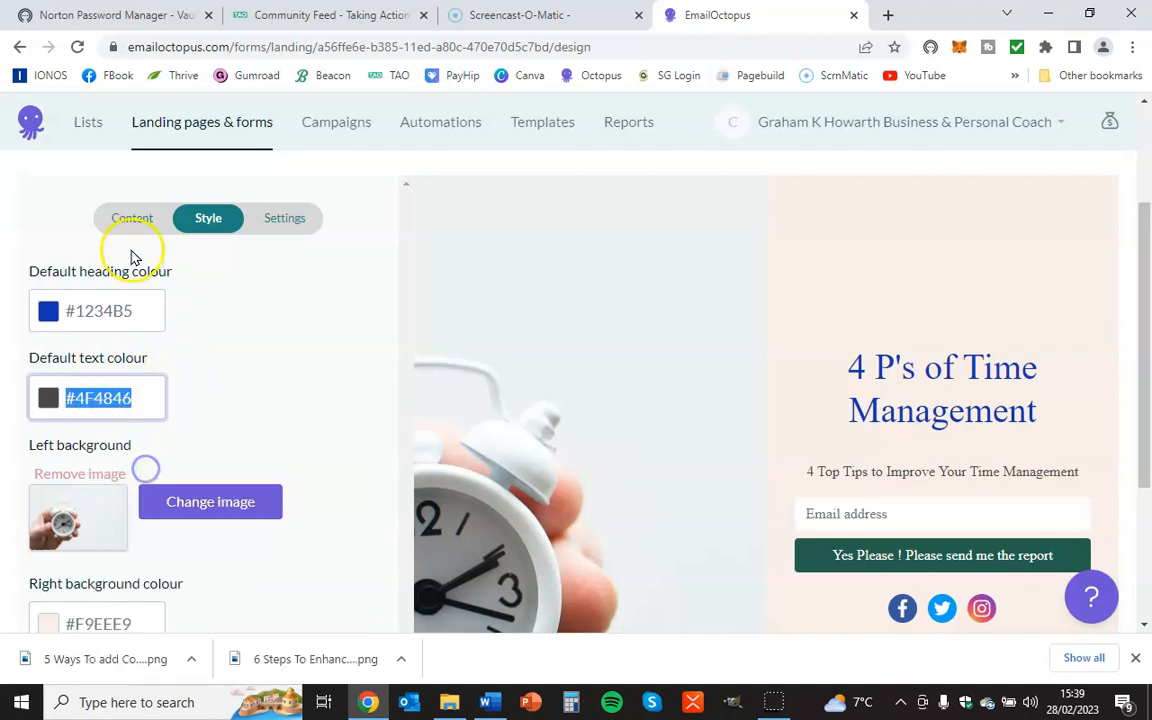
{"action": "left_click", "coordinate": [136, 305]}
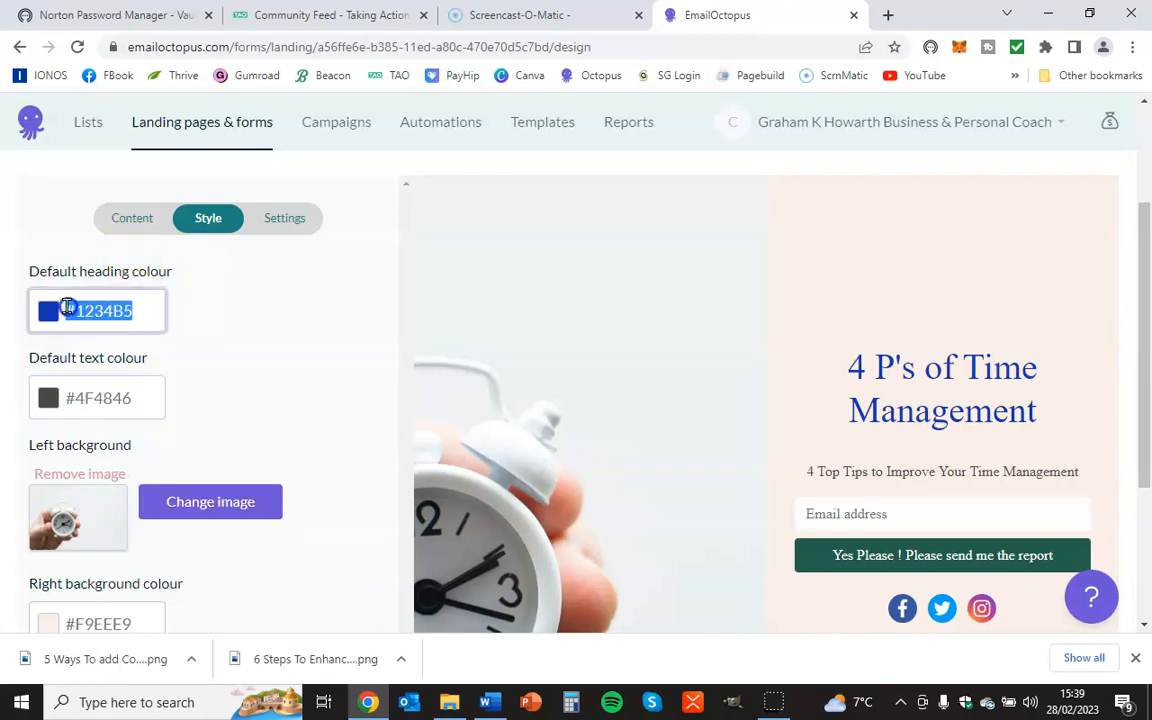
{"action": "left_click", "coordinate": [47, 309]}
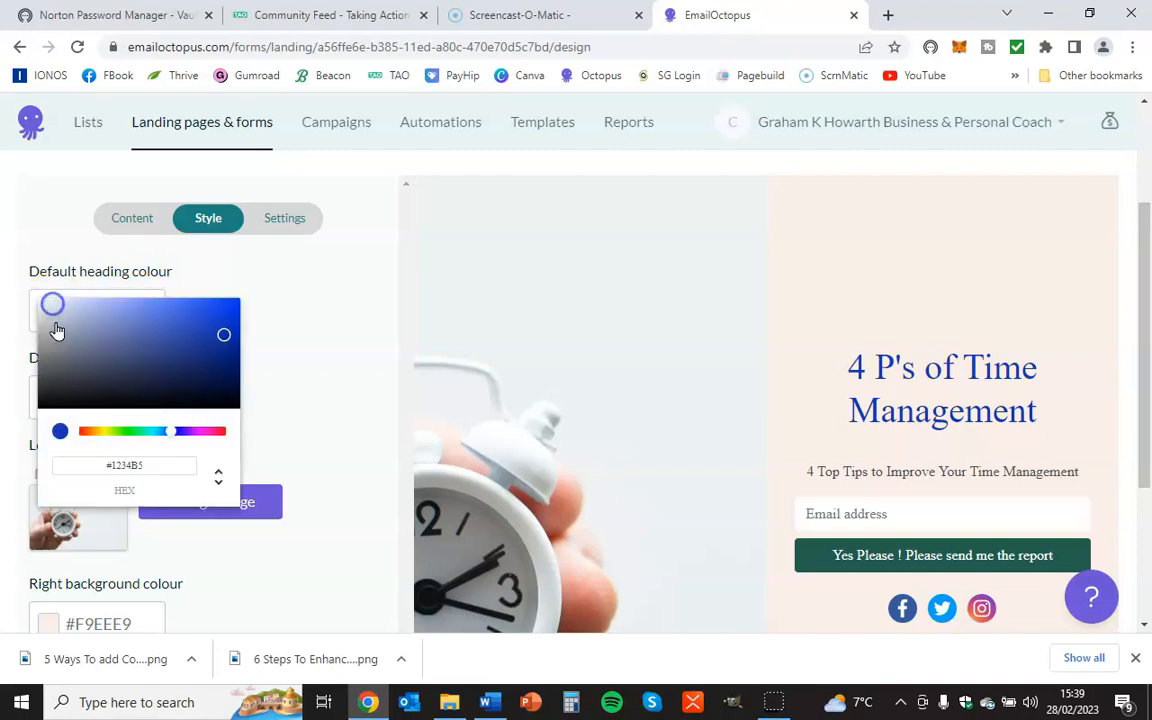
{"action": "left_click_drag", "start_coordinate": [149, 464], "coordinate": [141, 464]}
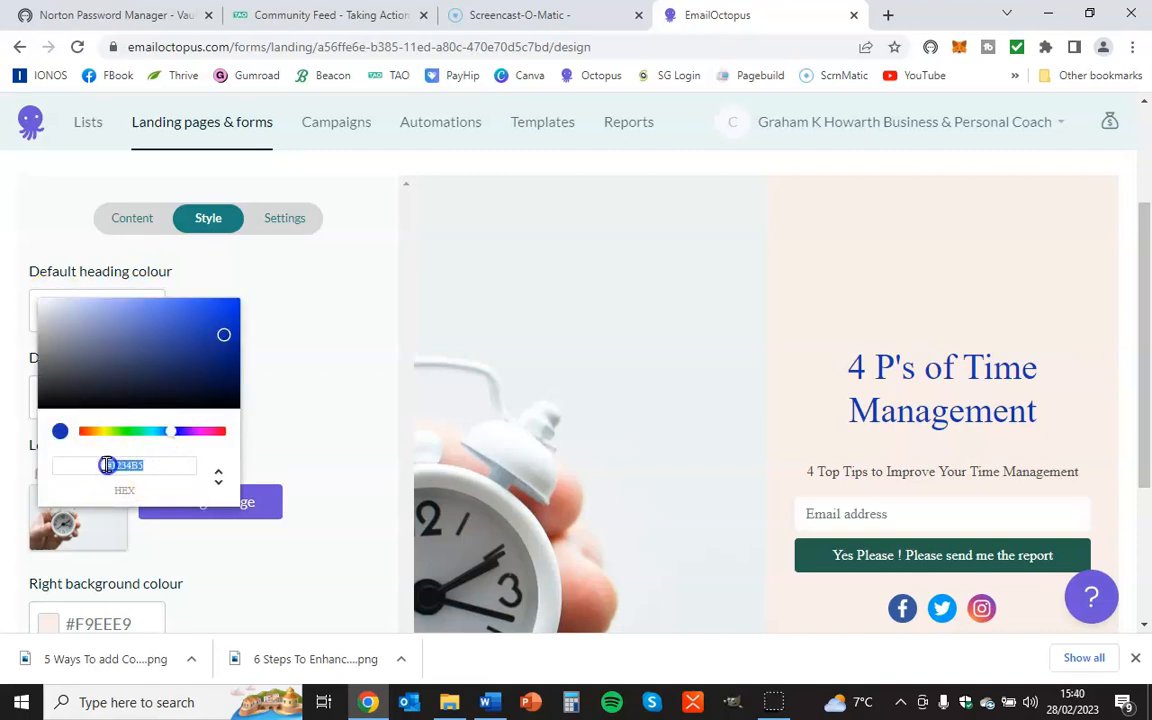
{"action": "right_click", "coordinate": [133, 466]}
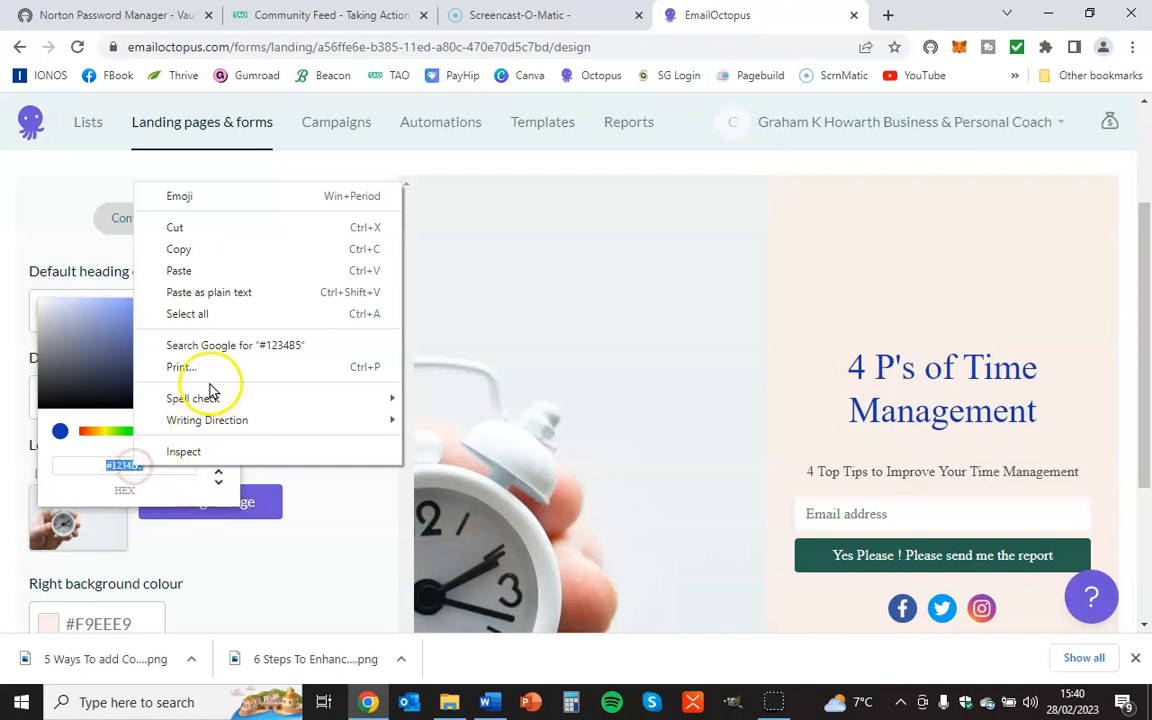
{"action": "left_click", "coordinate": [182, 271]}
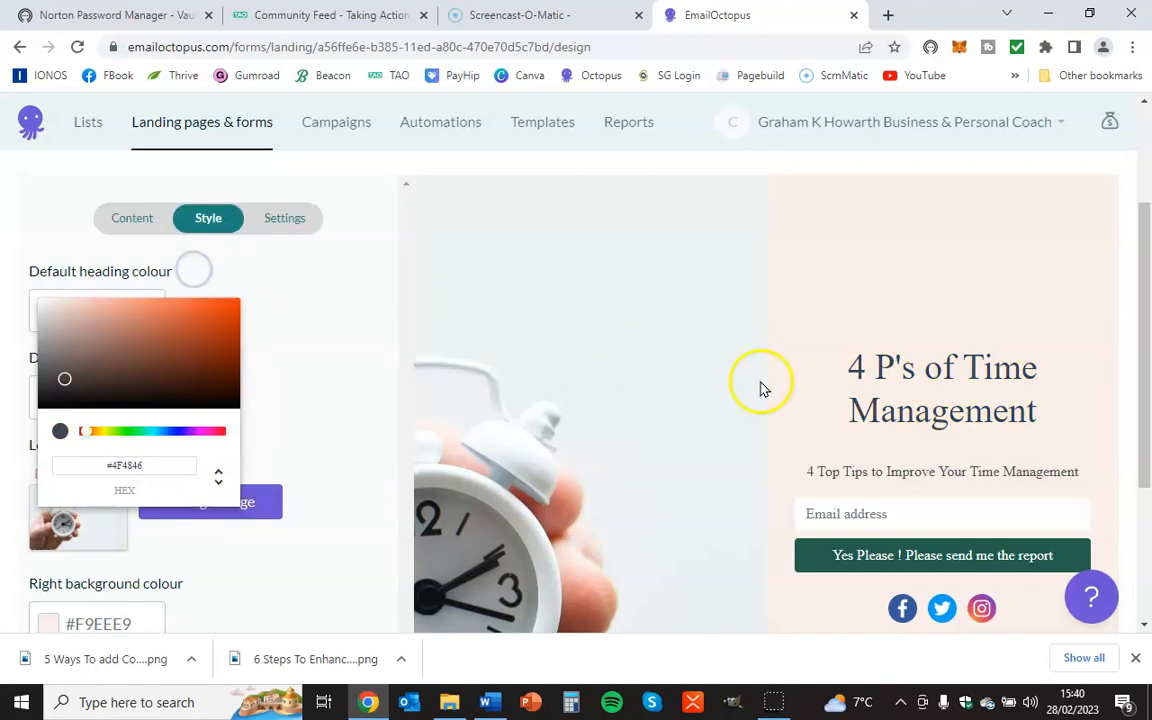
{"action": "left_click", "coordinate": [291, 317]}
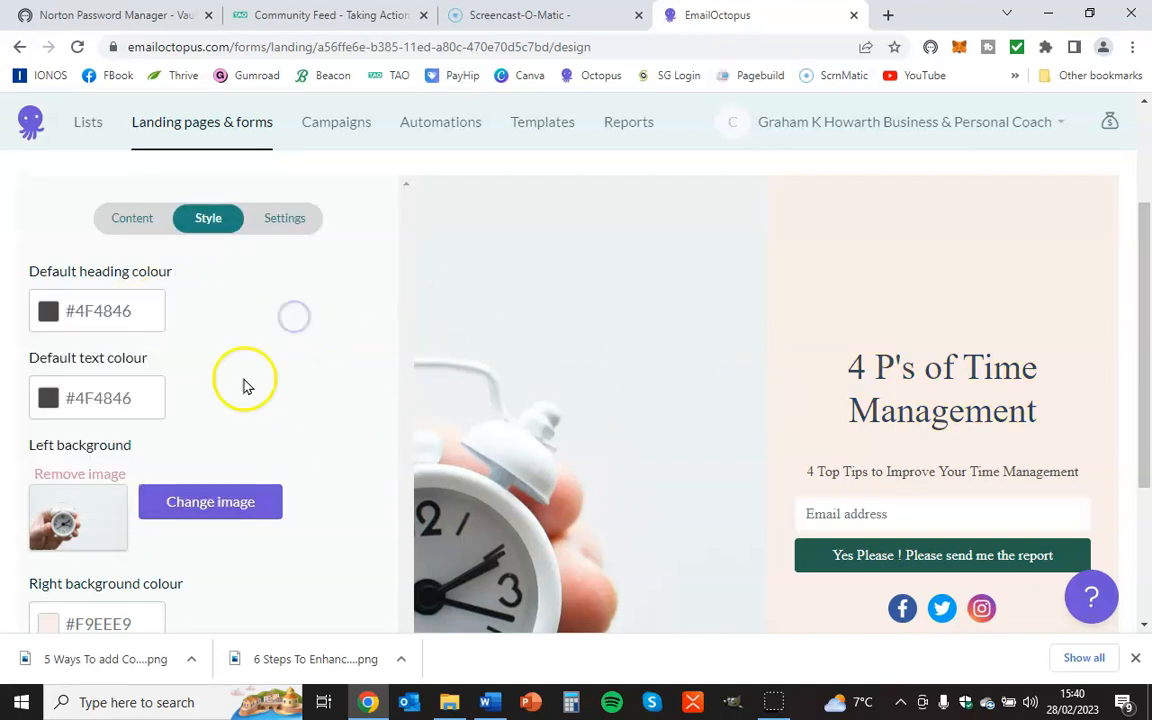
Step: Replace the default heading colour's hex code with the blue #1234B5
{"action": "left_click", "coordinate": [139, 306]}
{"action": "key", "text": "BackSpace"}
{"action": "key", "text": "BackSpace"}
{"action": "key", "text": "BackSpace"}
{"action": "key", "text": "BackSpace"}
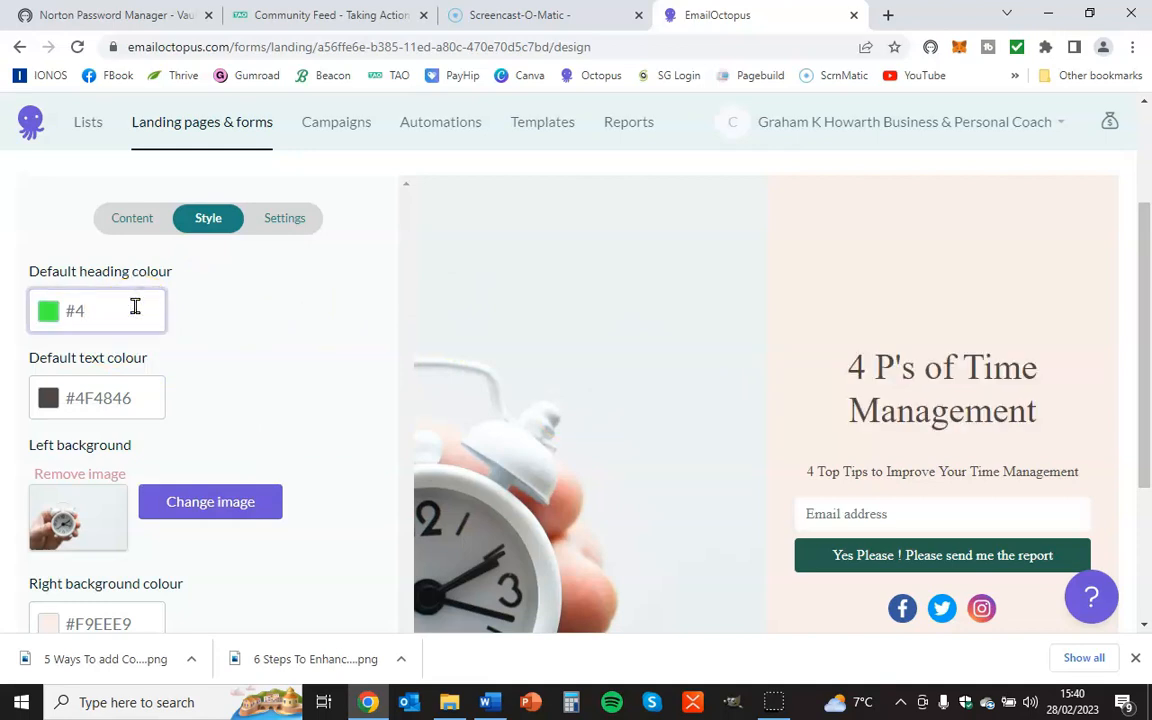
{"action": "type", "text": "1234B5"}
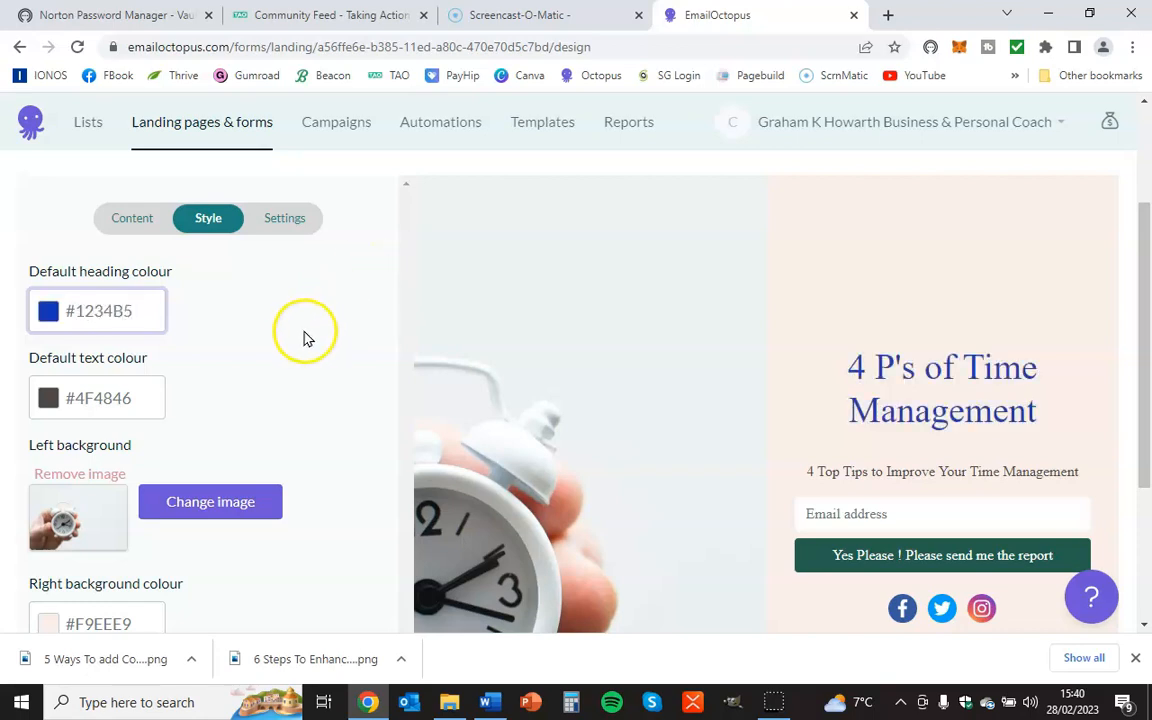
{"action": "left_click", "coordinate": [367, 331]}
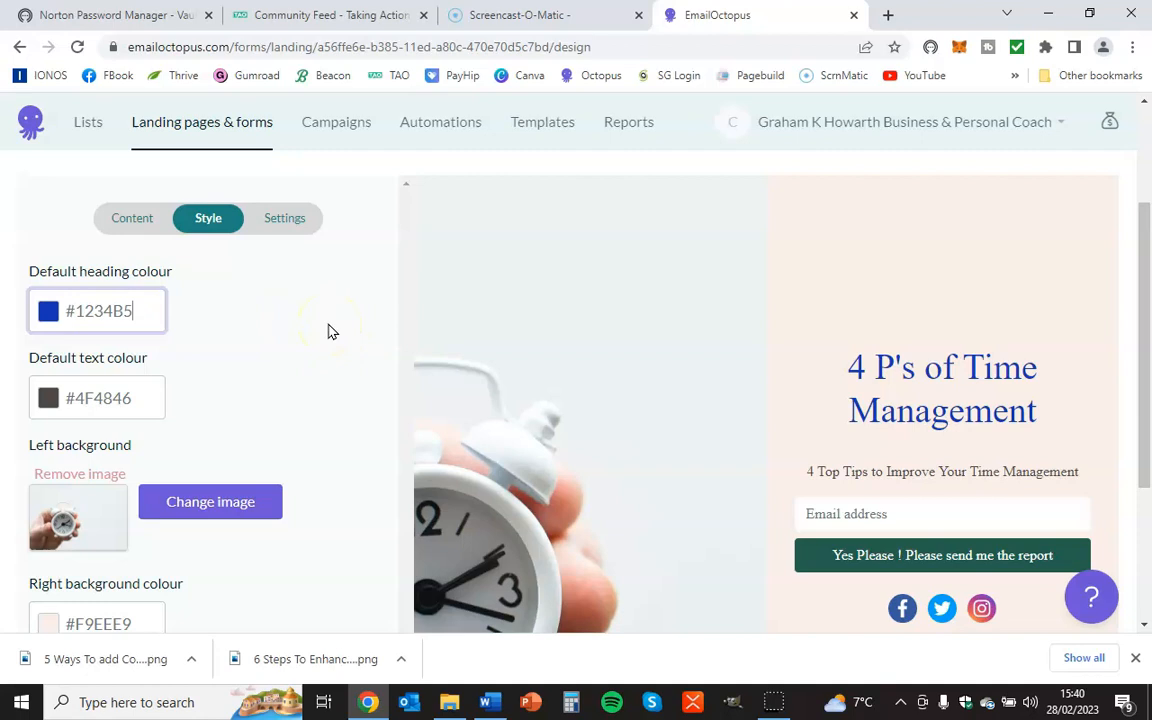
Step: Check the heading colour's hex code in the colour picker, close the picker and highlight the code in its field
{"action": "left_click", "coordinate": [50, 316]}
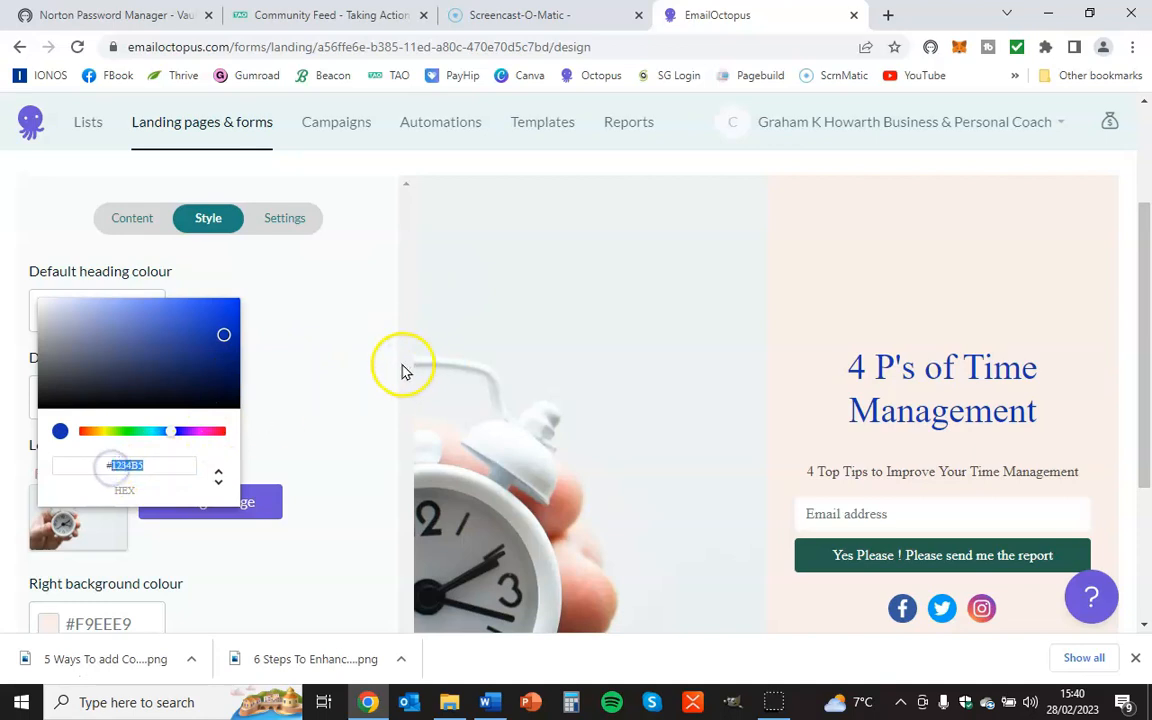
{"action": "left_click", "coordinate": [358, 358]}
{"action": "left_click_drag", "start_coordinate": [148, 310], "coordinate": [76, 310]}
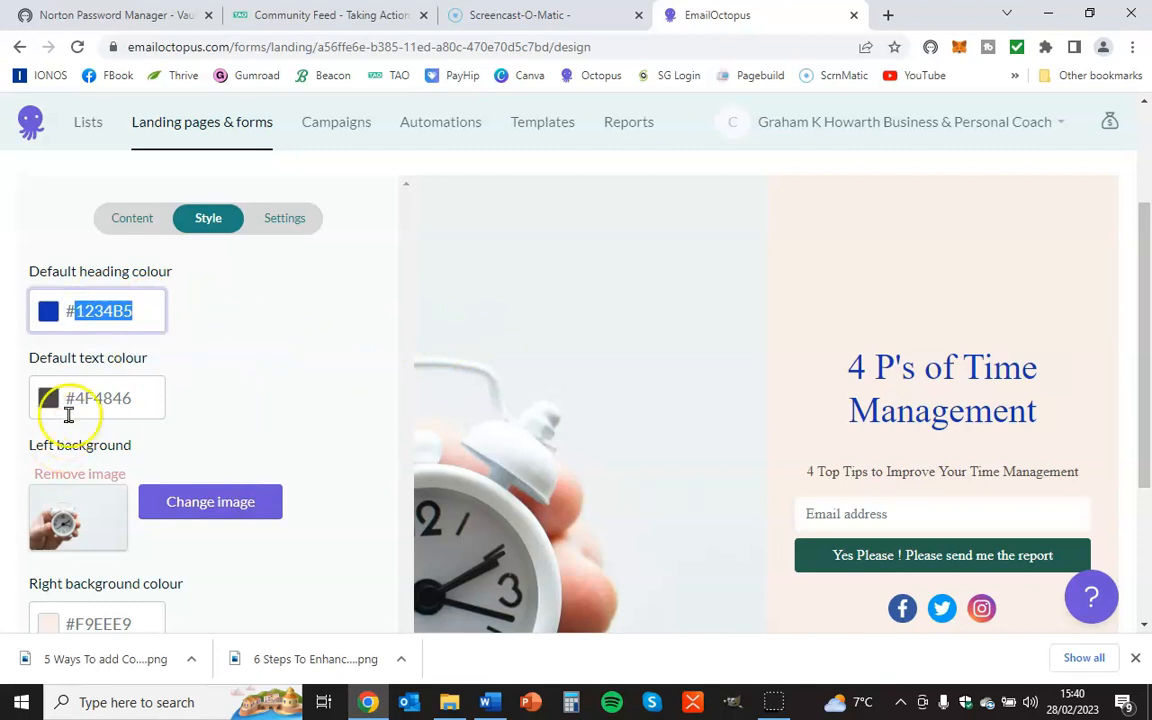
Step: Replace the default text colour's hex code with #1234B5 to match the heading
{"action": "left_click", "coordinate": [140, 398]}
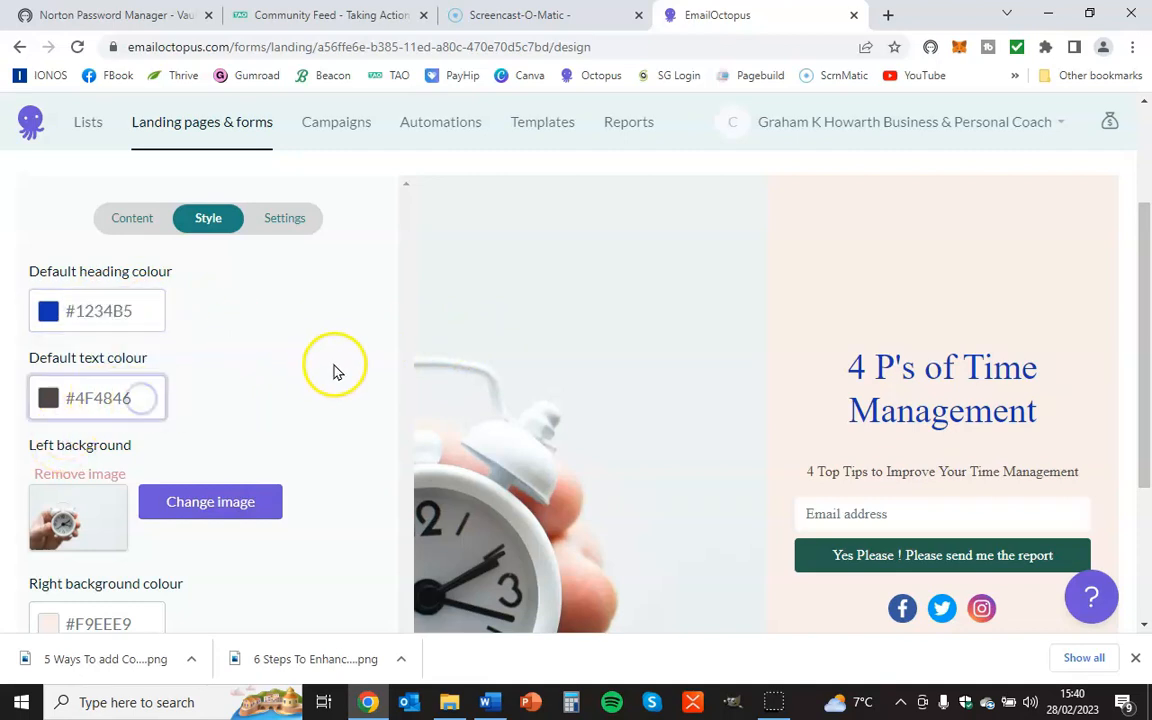
{"action": "key", "text": "BackSpace"}
{"action": "key", "text": "BackSpace"}
{"action": "key", "text": "BackSpace"}
{"action": "key", "text": "BackSpace"}
{"action": "key", "text": "BackSpace"}
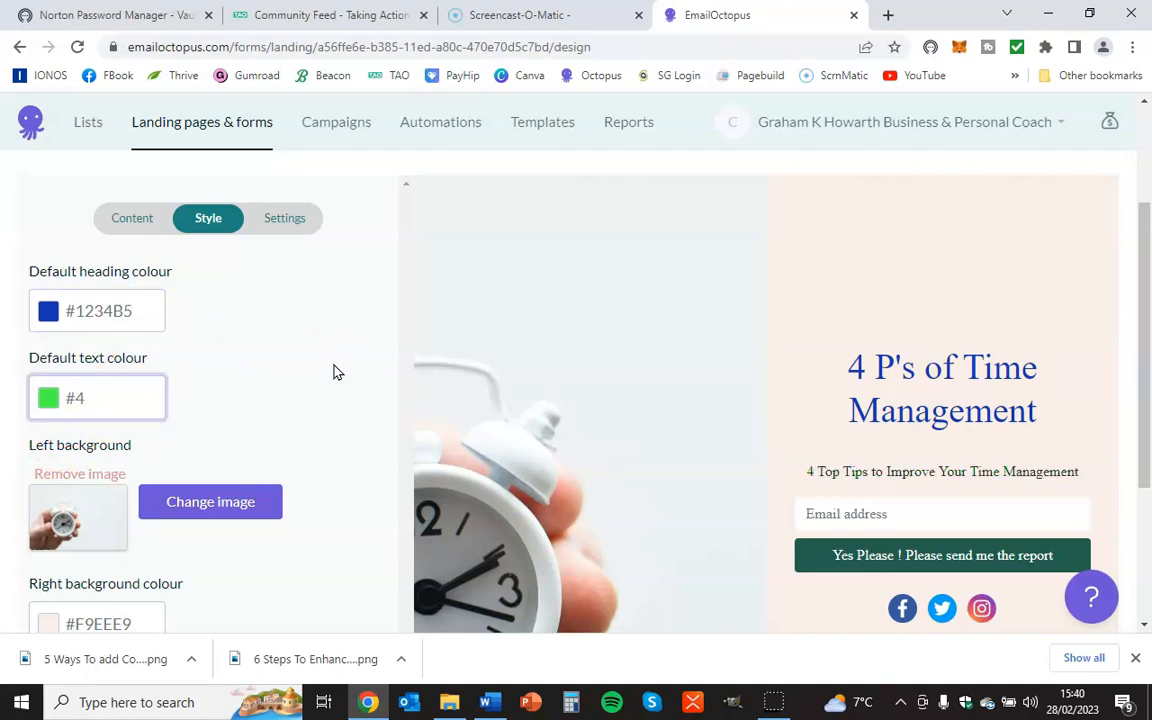
{"action": "type", "text": "1234"}
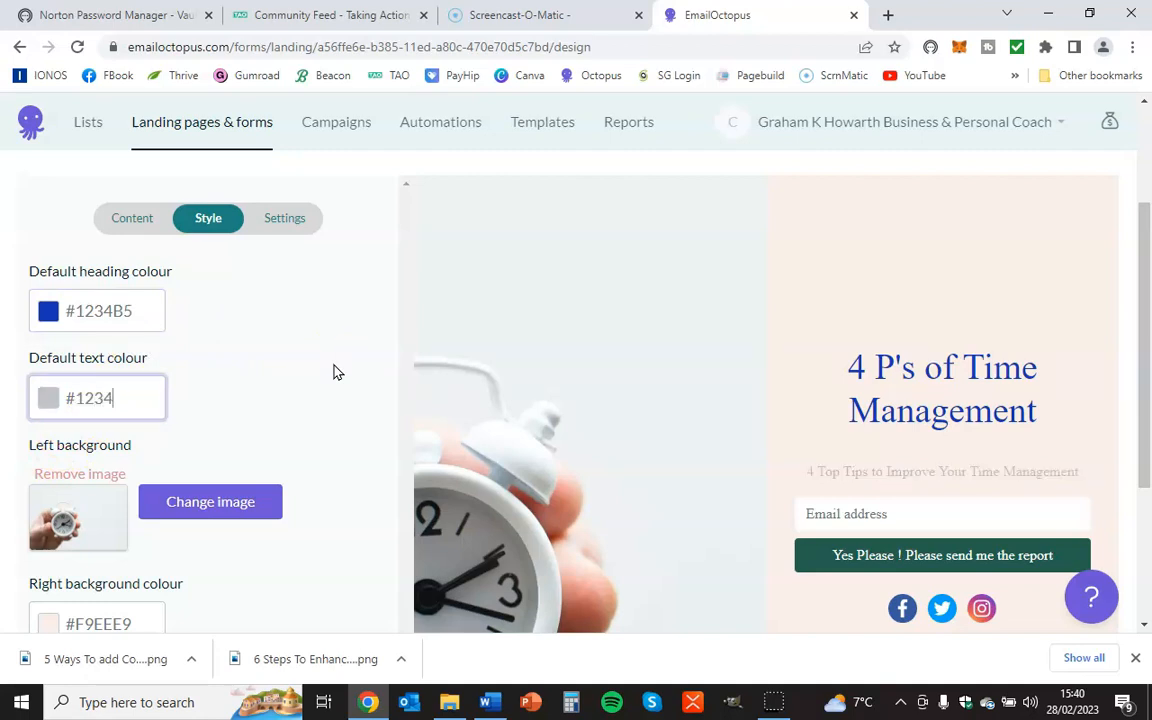
{"action": "type", "text": "B5"}
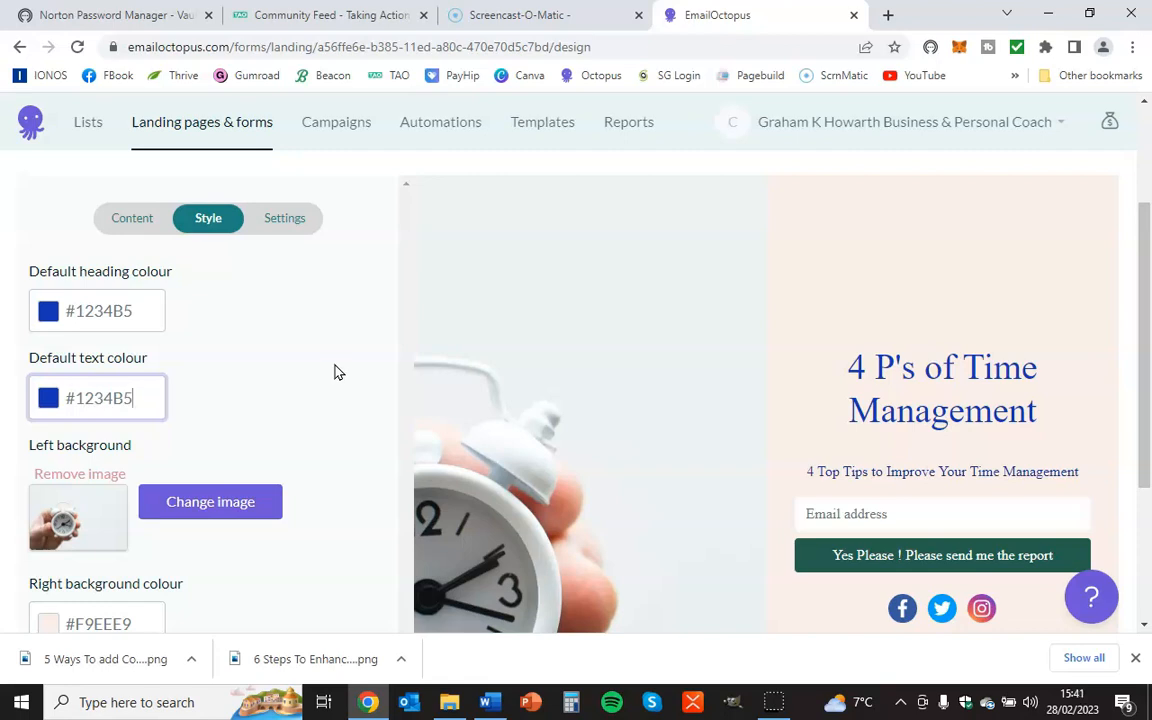
{"action": "left_click", "coordinate": [972, 465]}
{"action": "left_click", "coordinate": [372, 395]}
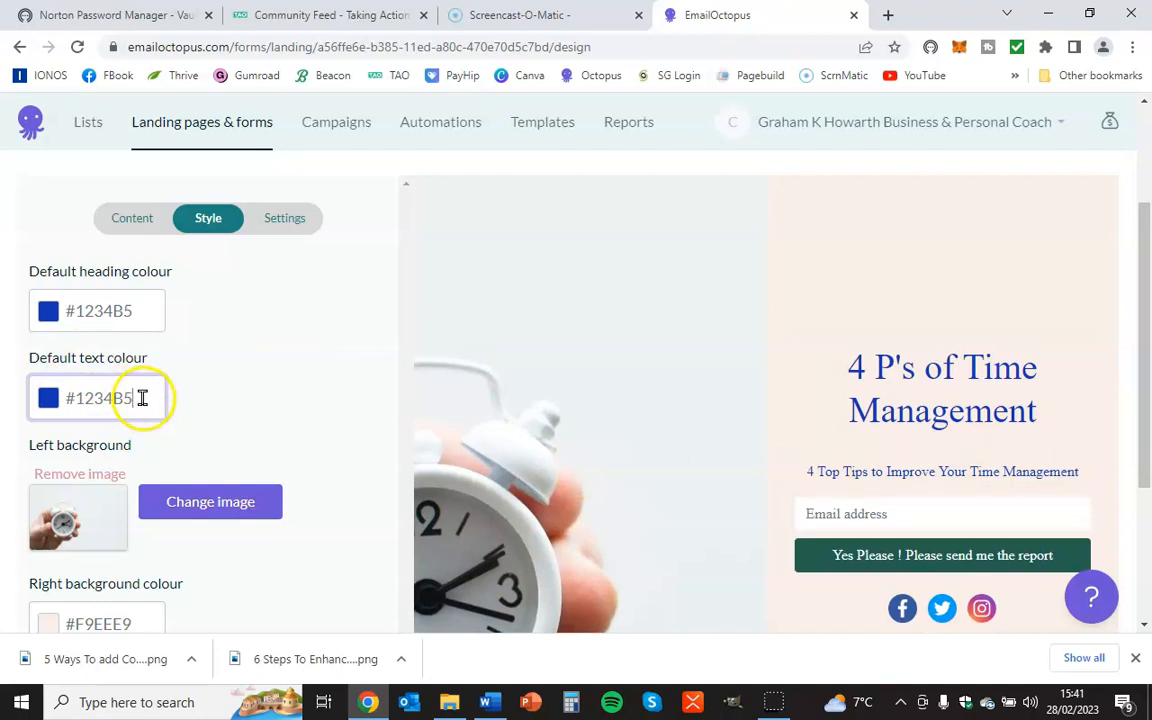
Step: Set the default text colour to #FFFFFF, and delete the code's last character so it reads #FFFFF
{"action": "key", "text": "BackSpace"}
{"action": "key", "text": "BackSpace"}
{"action": "key", "text": "BackSpace"}
{"action": "key", "text": "BackSpace"}
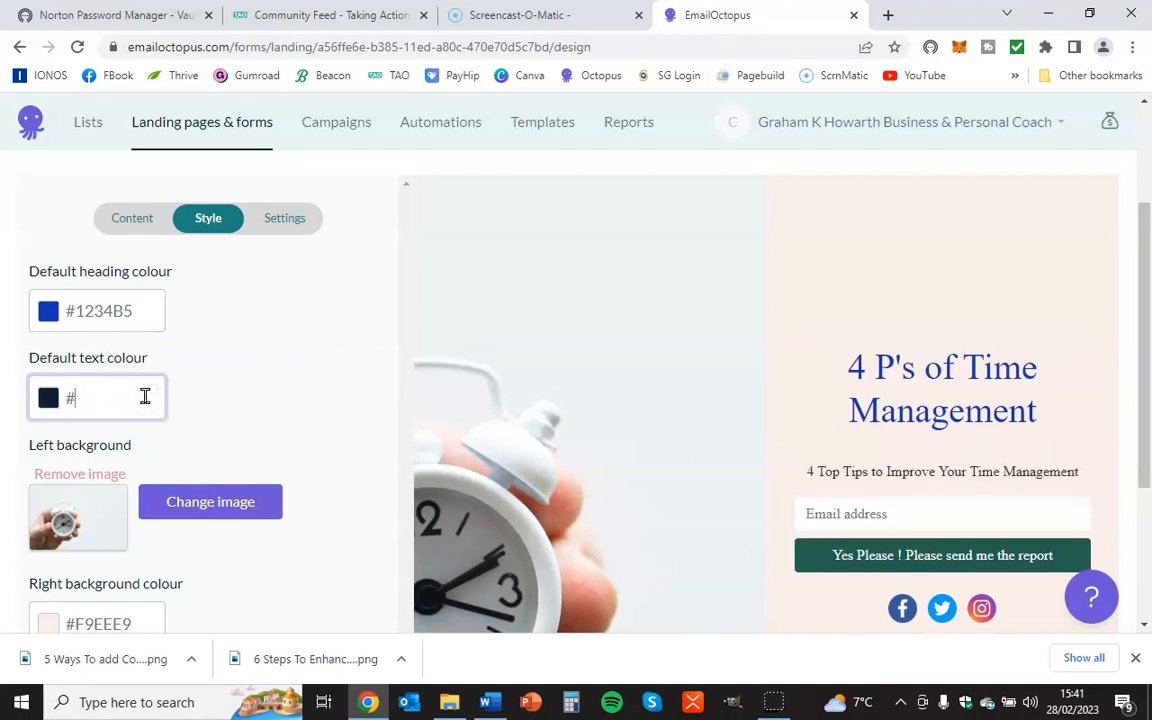
{"action": "type", "text": "FFFFFF"}
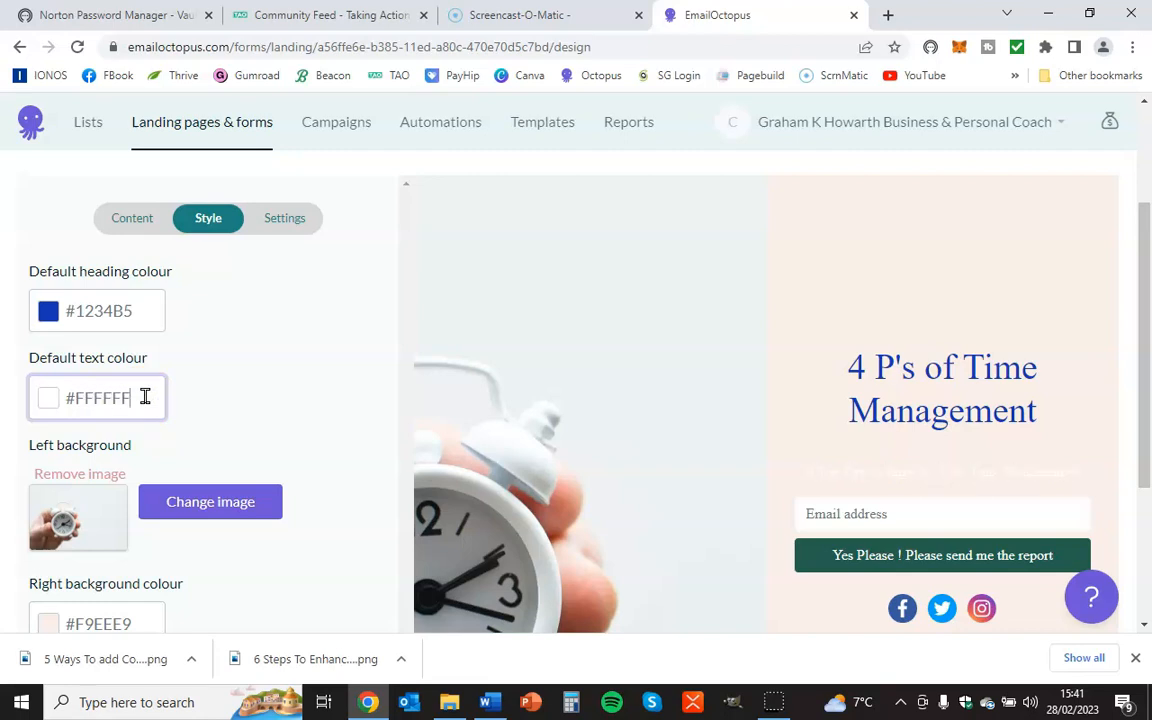
{"action": "key", "text": "BackSpace"}
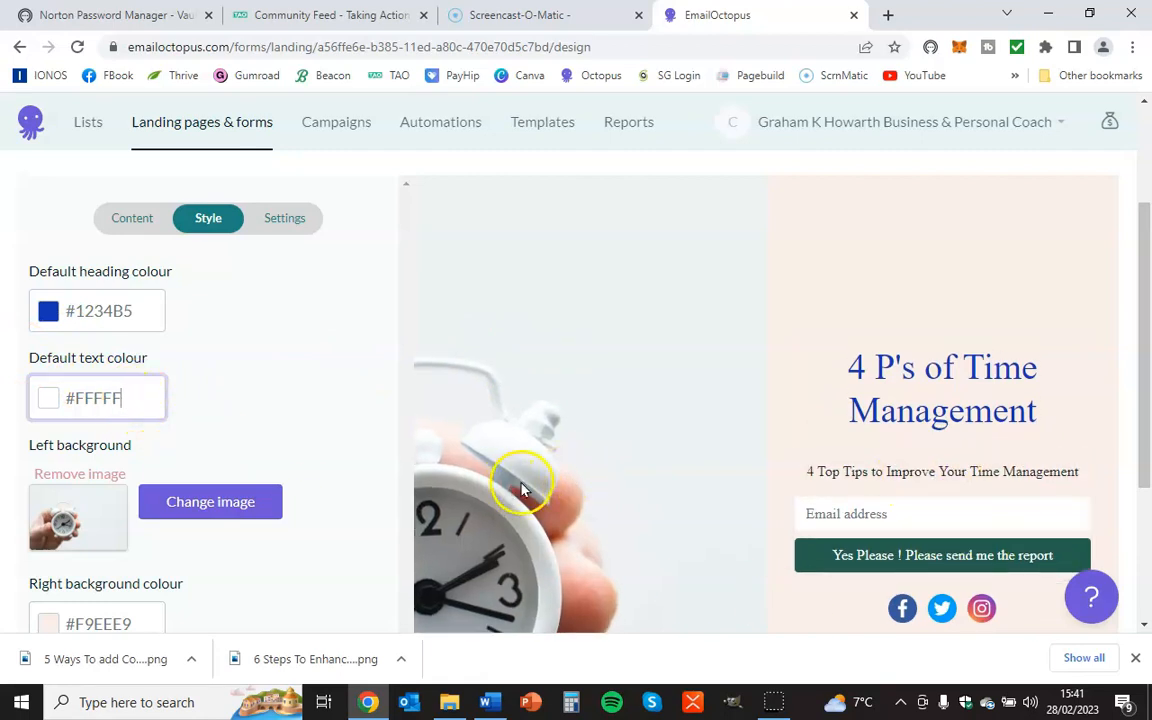
Step: Remove the alarm clock image from the landing page's left background
{"action": "scroll", "coordinate": [350, 348], "scroll_direction": "down", "scroll_amount": 2}
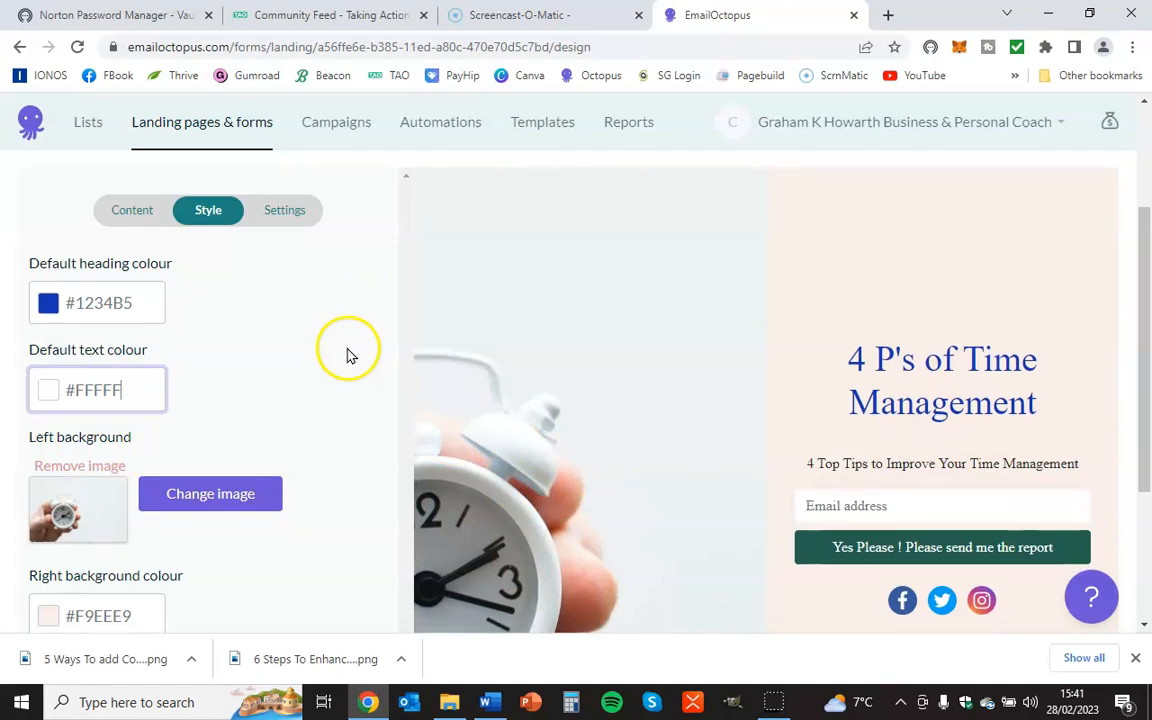
{"action": "scroll", "coordinate": [360, 342], "scroll_direction": "down", "scroll_amount": 1}
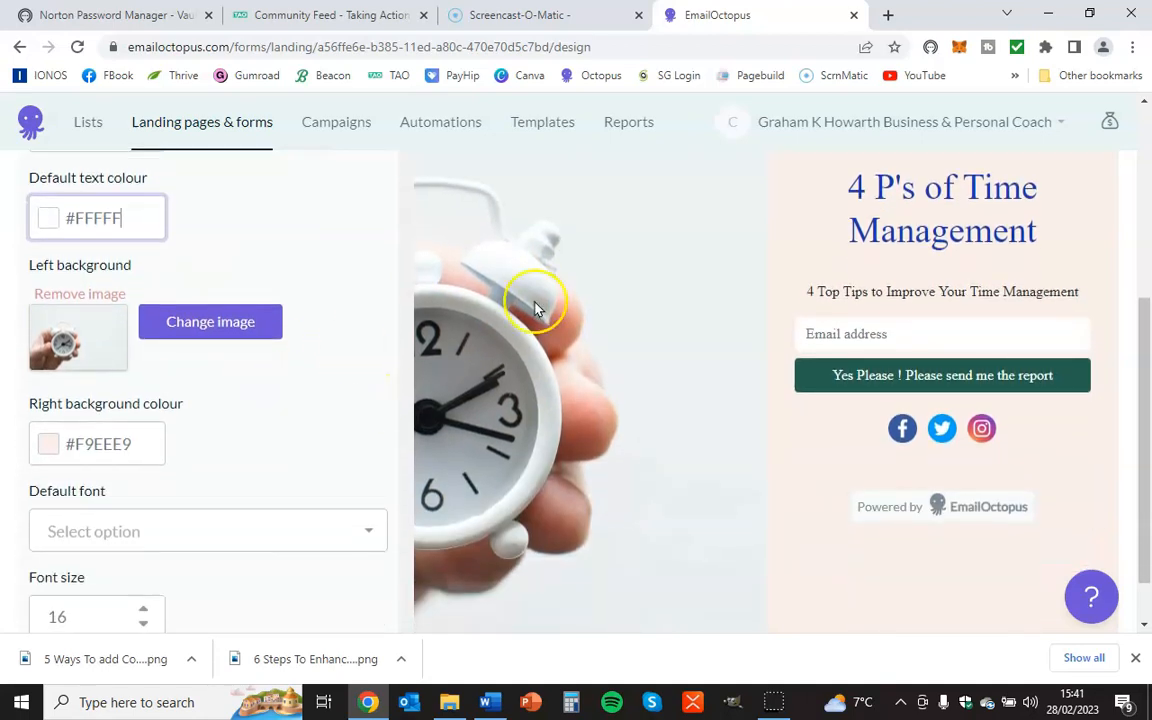
{"action": "scroll", "coordinate": [985, 462], "scroll_direction": "up", "scroll_amount": 2}
{"action": "scroll", "coordinate": [985, 462], "scroll_direction": "up", "scroll_amount": 2}
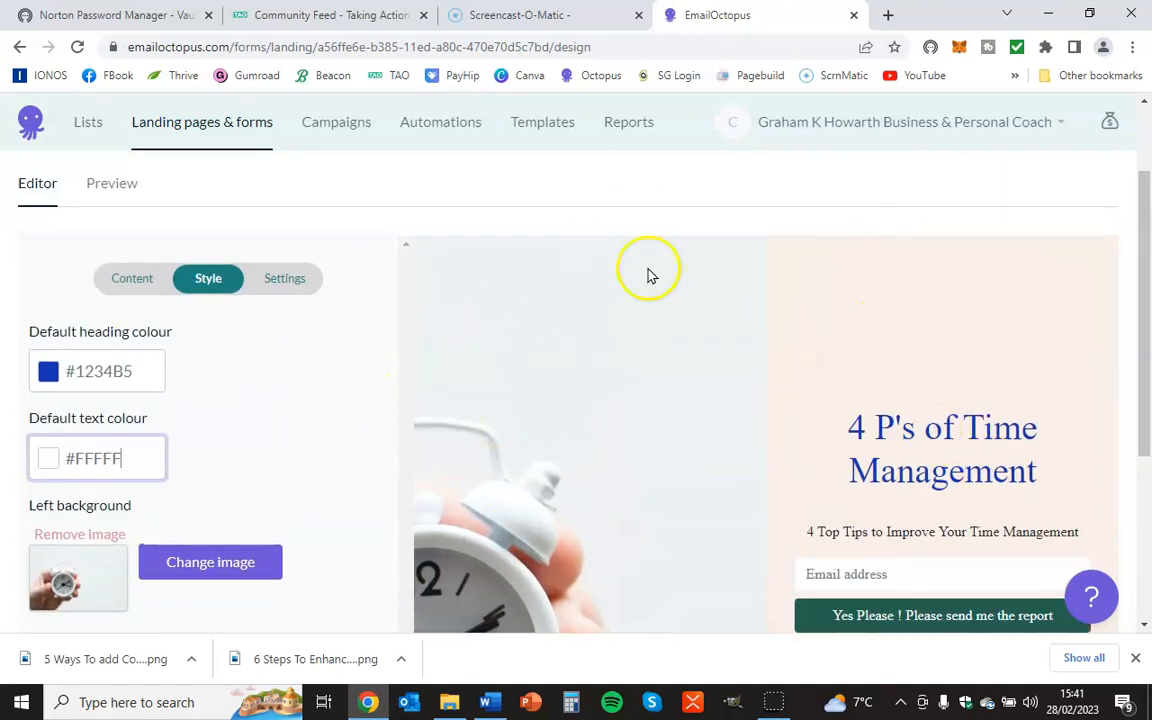
{"action": "scroll", "coordinate": [314, 404], "scroll_direction": "down", "scroll_amount": 2}
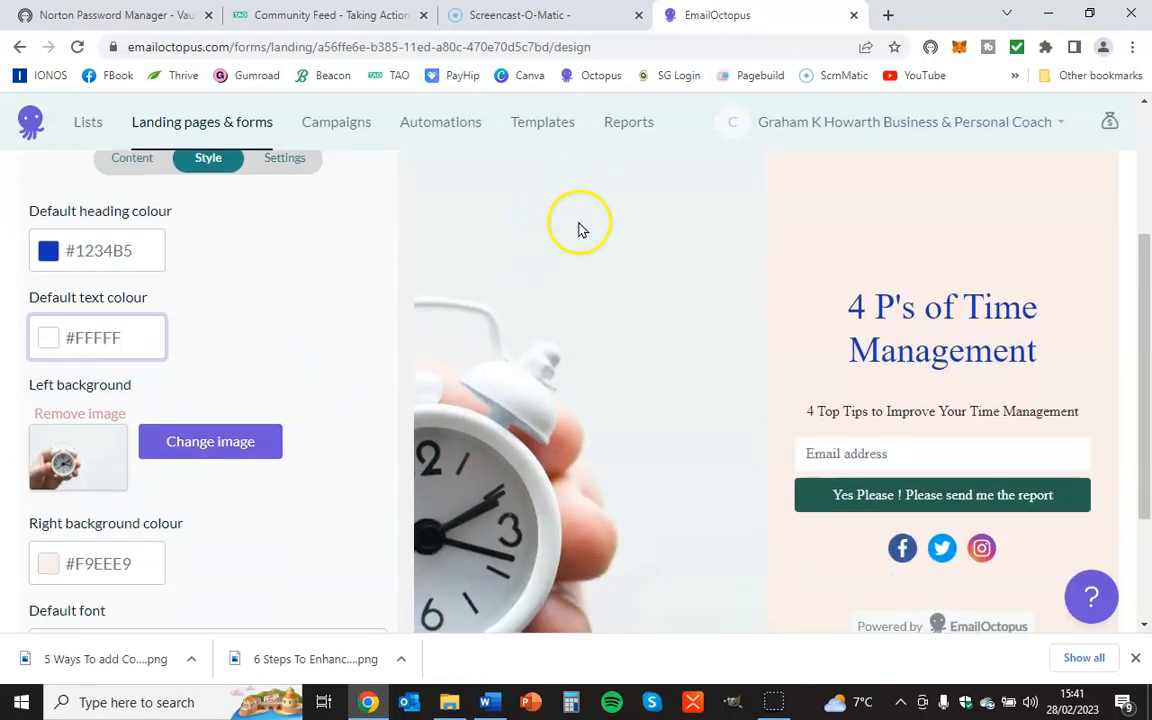
{"action": "left_click", "coordinate": [95, 419]}
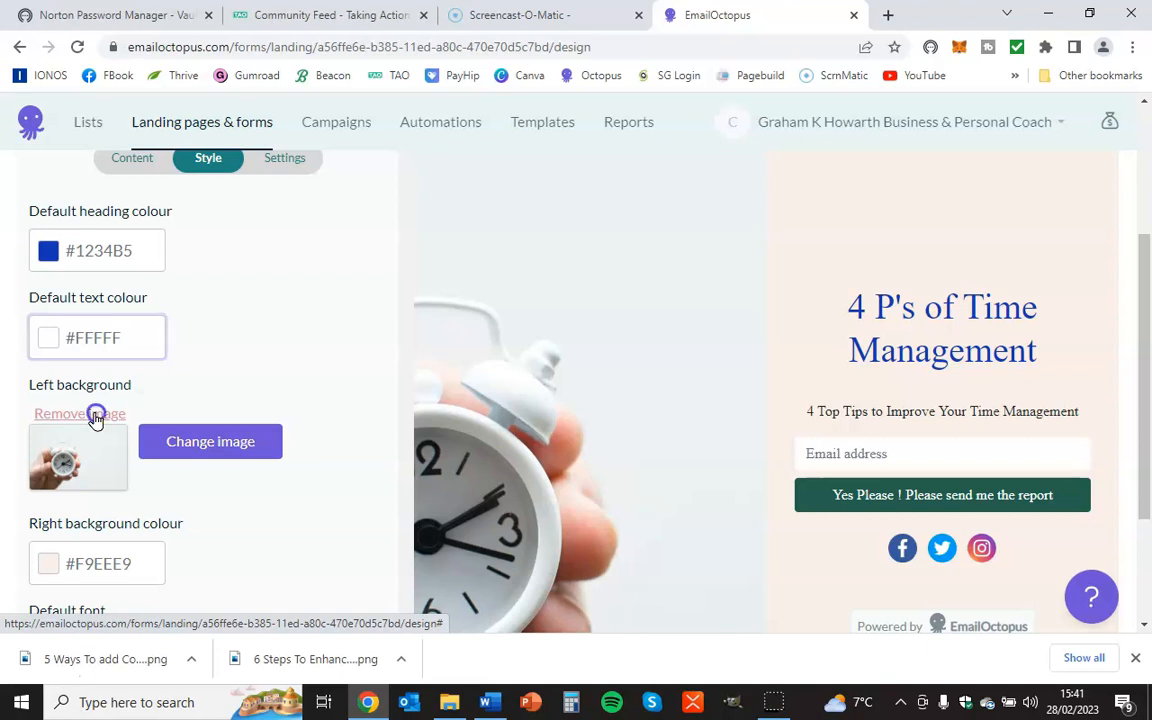
{"action": "left_click", "coordinate": [95, 415]}
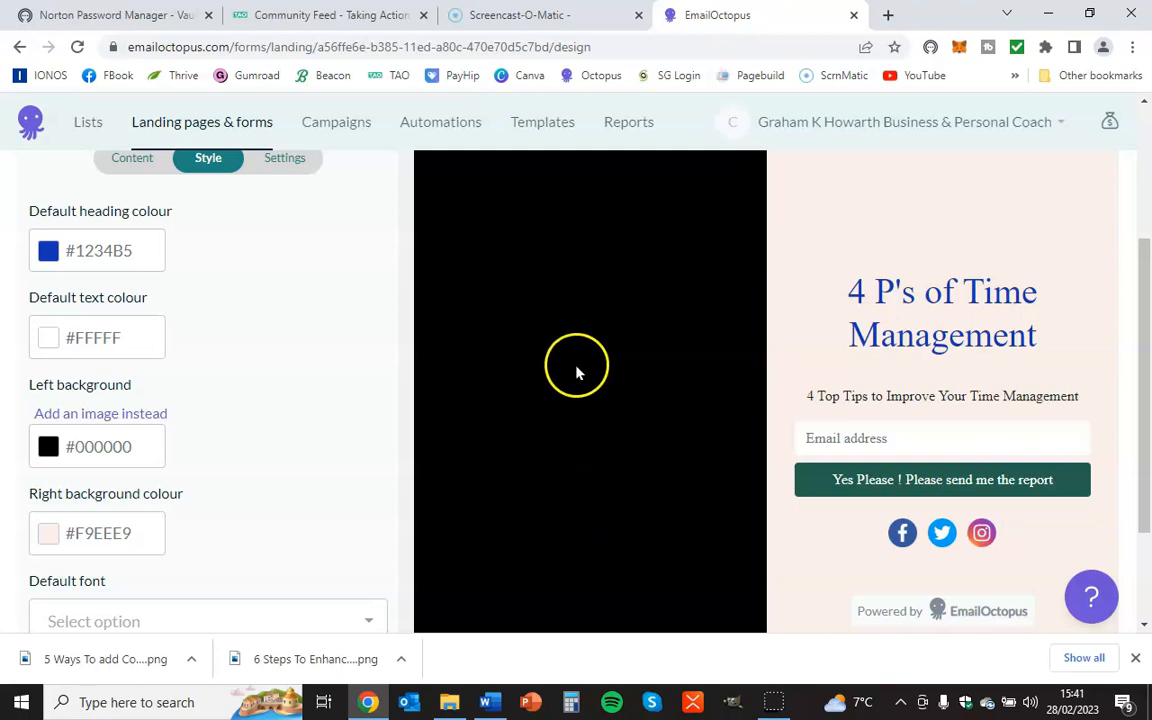
Step: Pick the red #E52424 as the left background colour with the colour picker and close it
{"action": "left_click", "coordinate": [149, 440]}
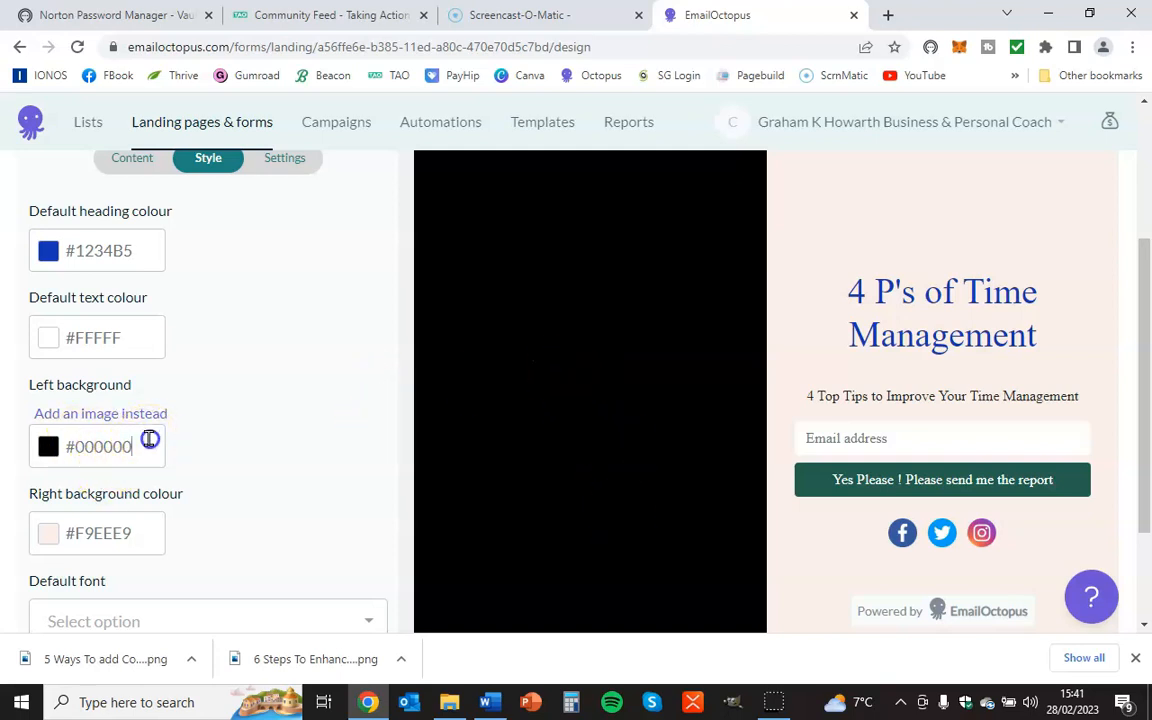
{"action": "left_click", "coordinate": [77, 455]}
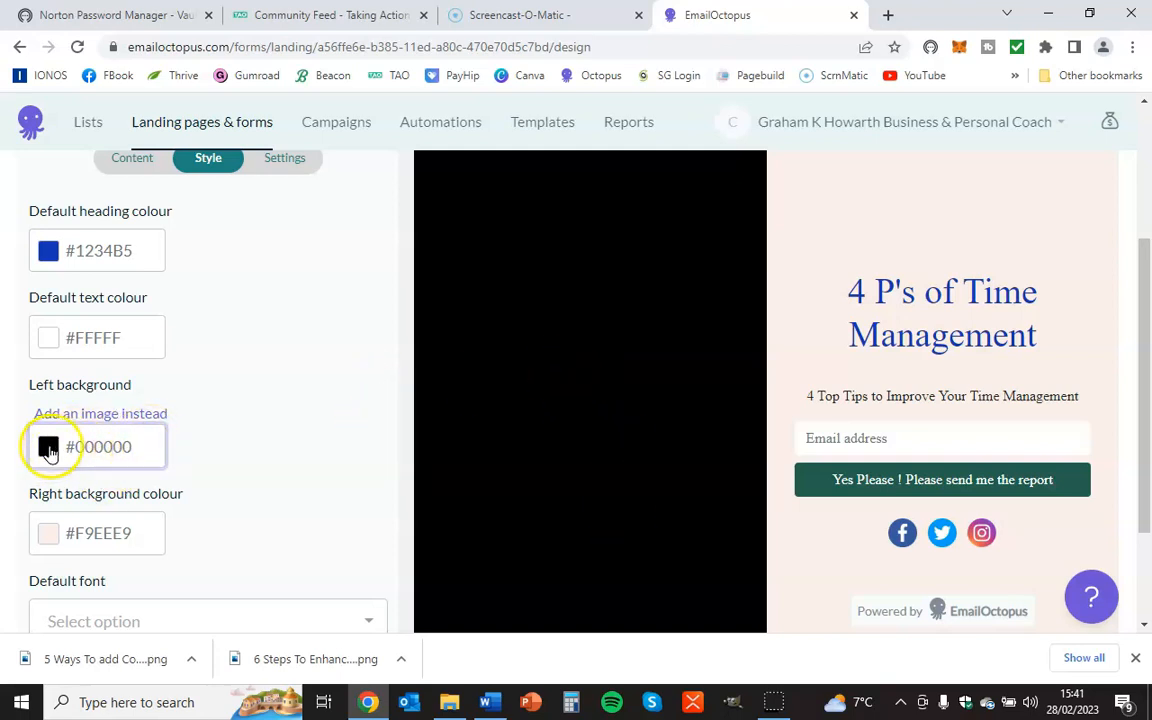
{"action": "left_click", "coordinate": [49, 448]}
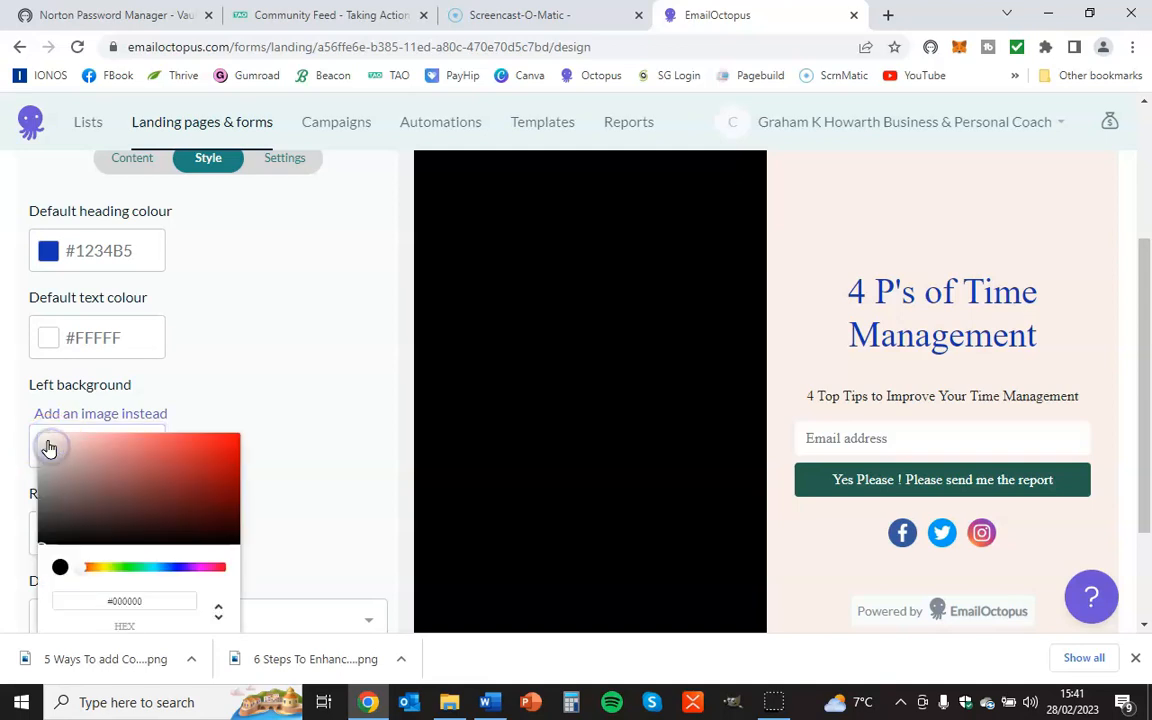
{"action": "left_click", "coordinate": [211, 450]}
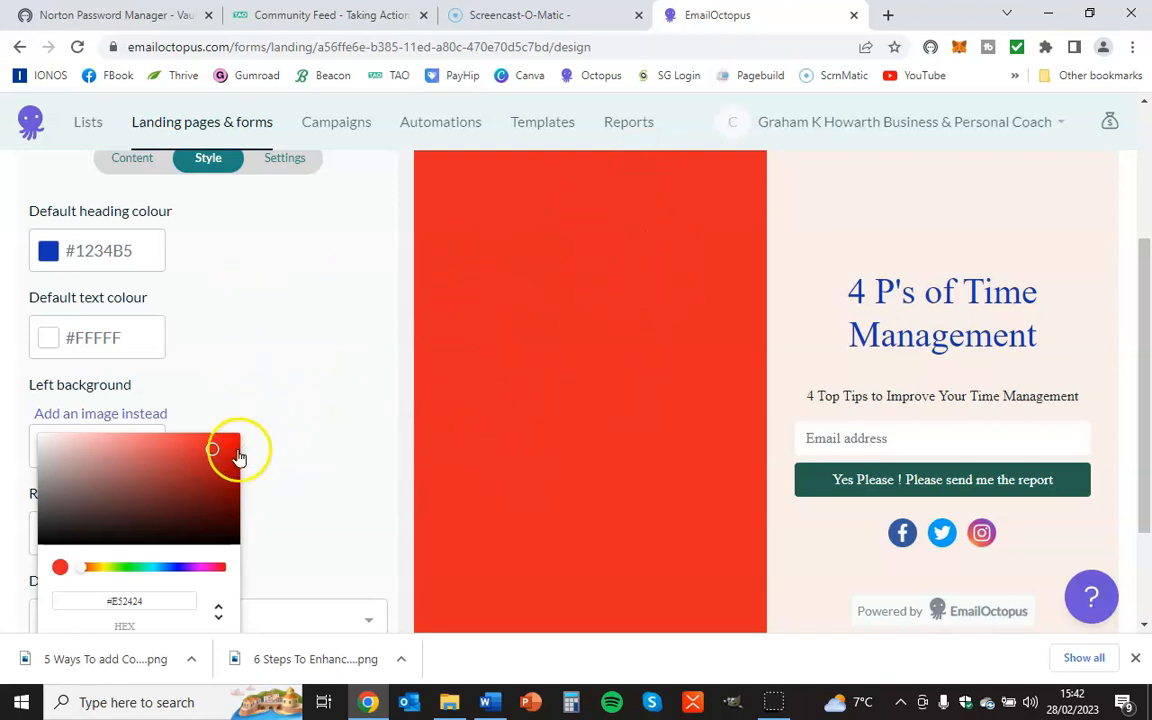
{"action": "left_click", "coordinate": [257, 327]}
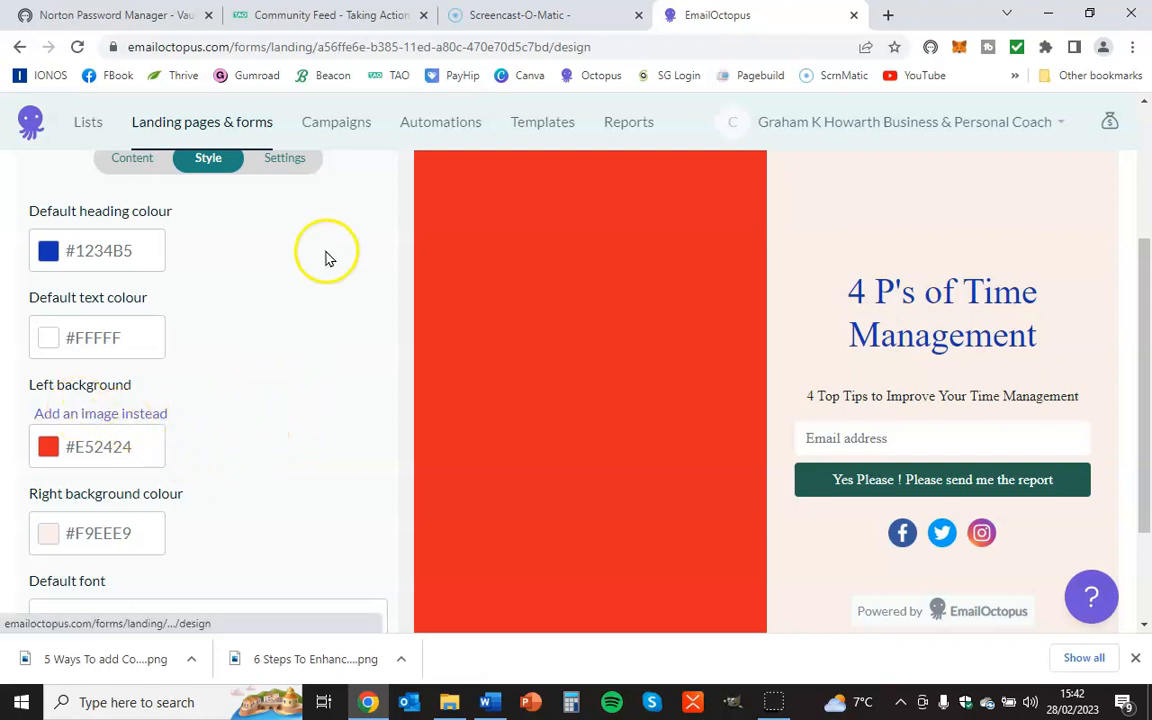
Step: Switch the left background back to an image and upload Time management Demo Header Image
{"action": "left_click", "coordinate": [102, 414]}
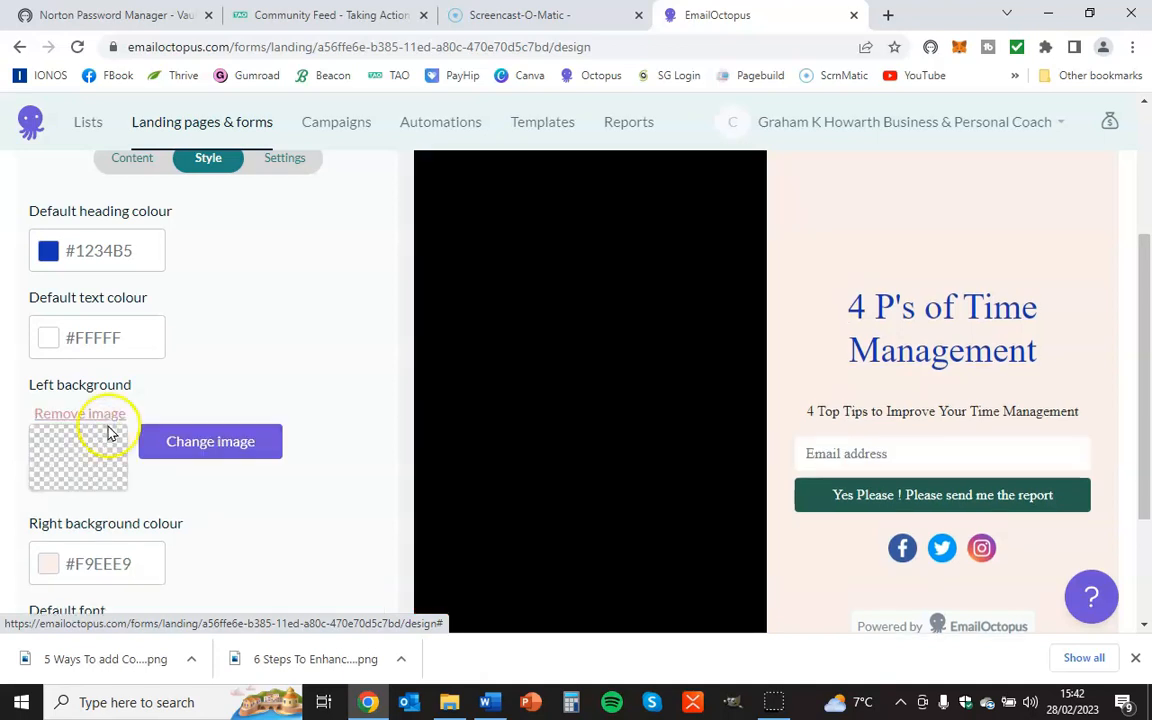
{"action": "left_click", "coordinate": [221, 445]}
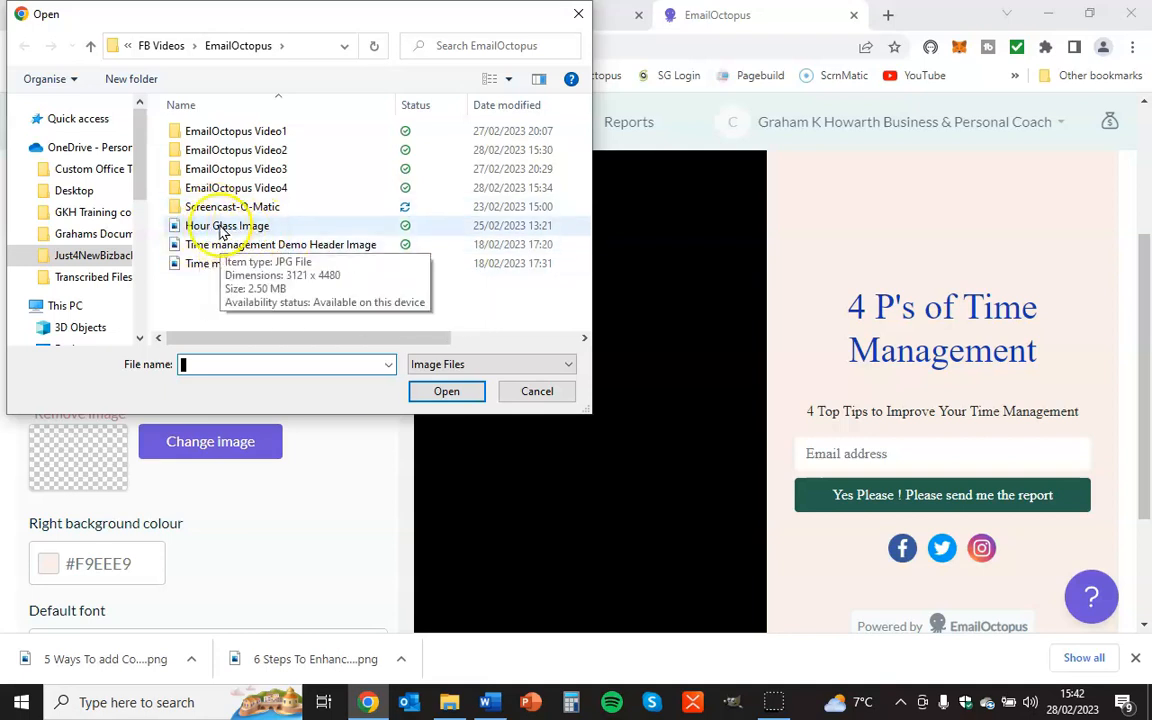
{"action": "left_click", "coordinate": [283, 244]}
{"action": "left_click", "coordinate": [447, 392]}
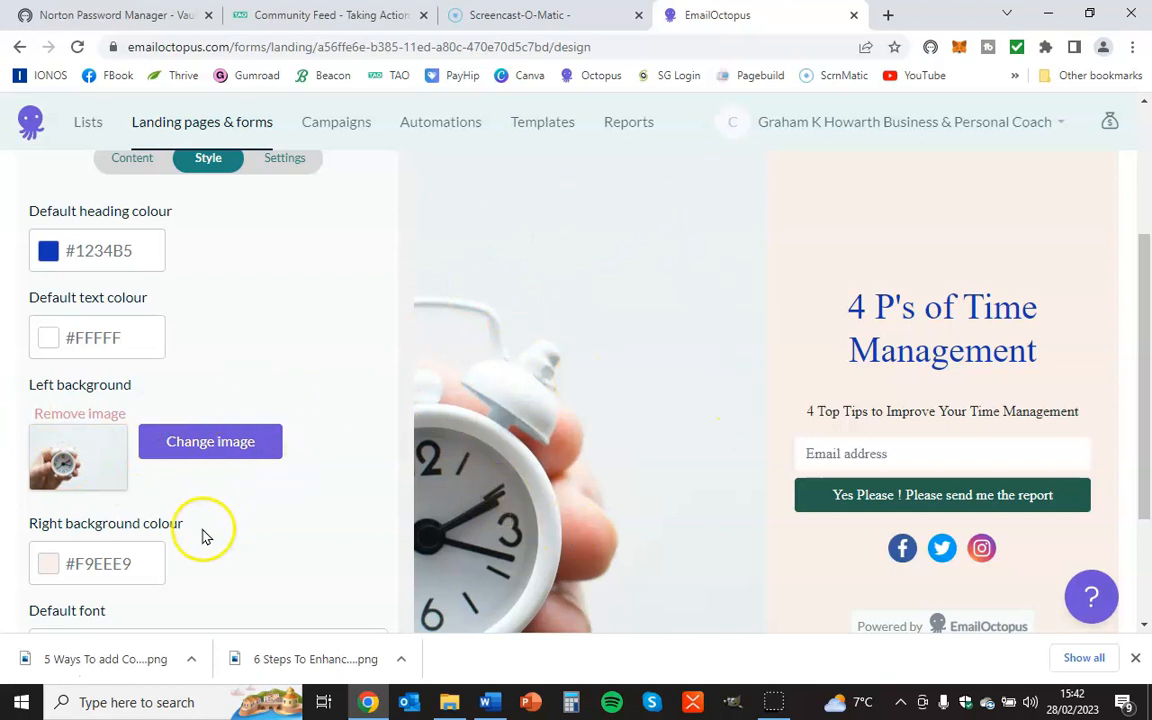
Step: Change the left background image to the Hour Glass Image file
{"action": "left_click", "coordinate": [216, 440]}
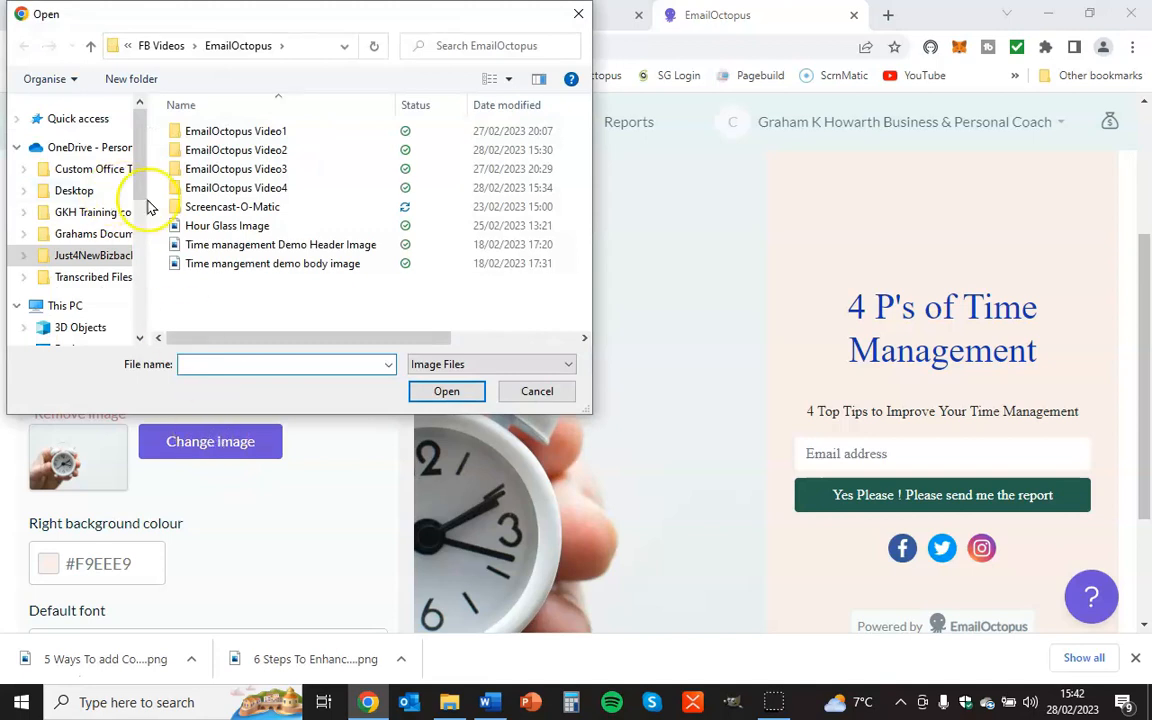
{"action": "left_click", "coordinate": [228, 225]}
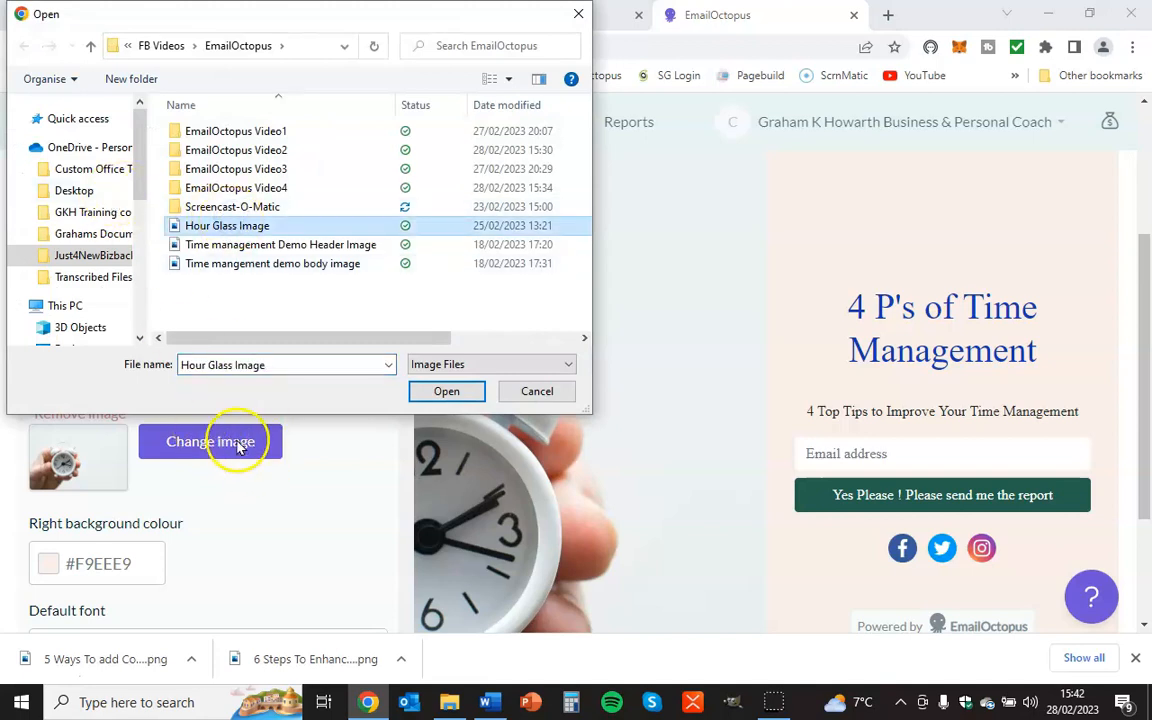
{"action": "left_click", "coordinate": [443, 392]}
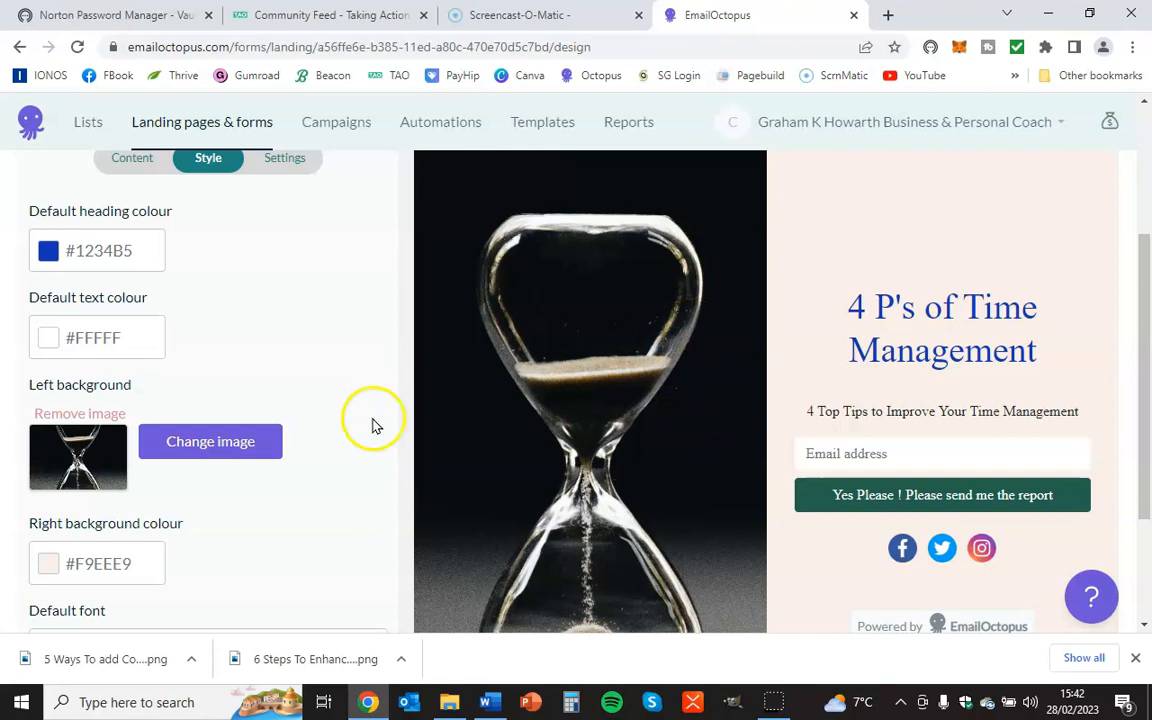
Step: Change the left background image to the Time management Demo Header Image file
{"action": "left_click", "coordinate": [224, 451]}
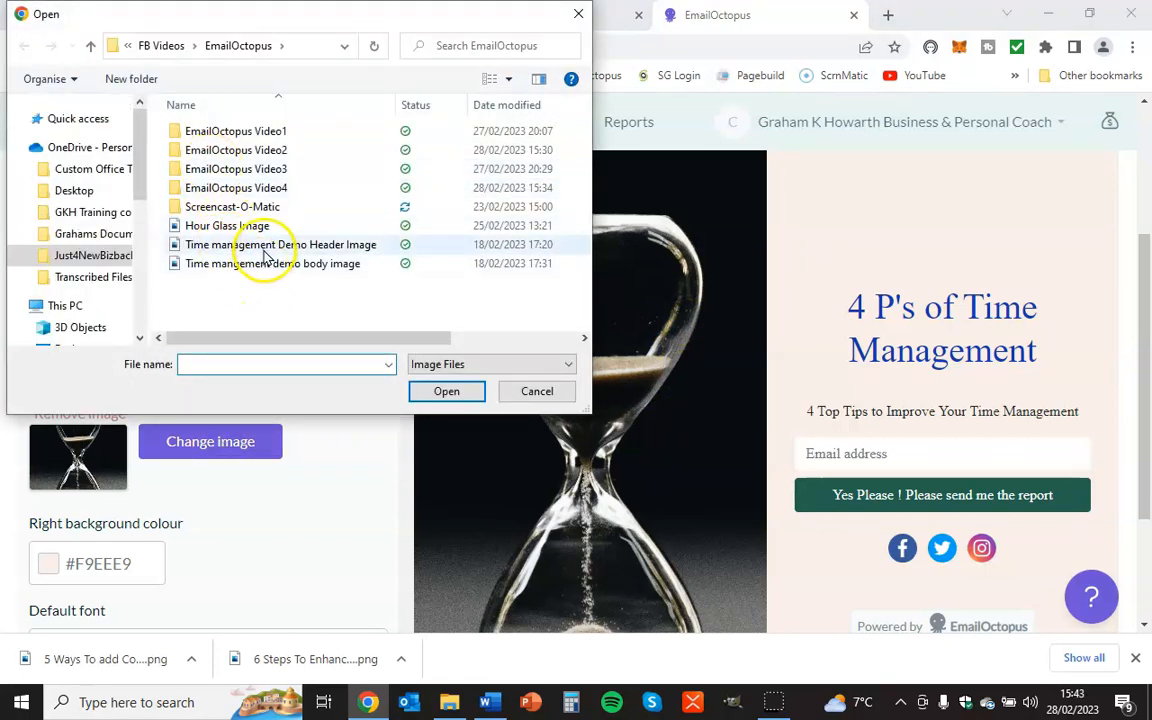
{"action": "left_click", "coordinate": [268, 254]}
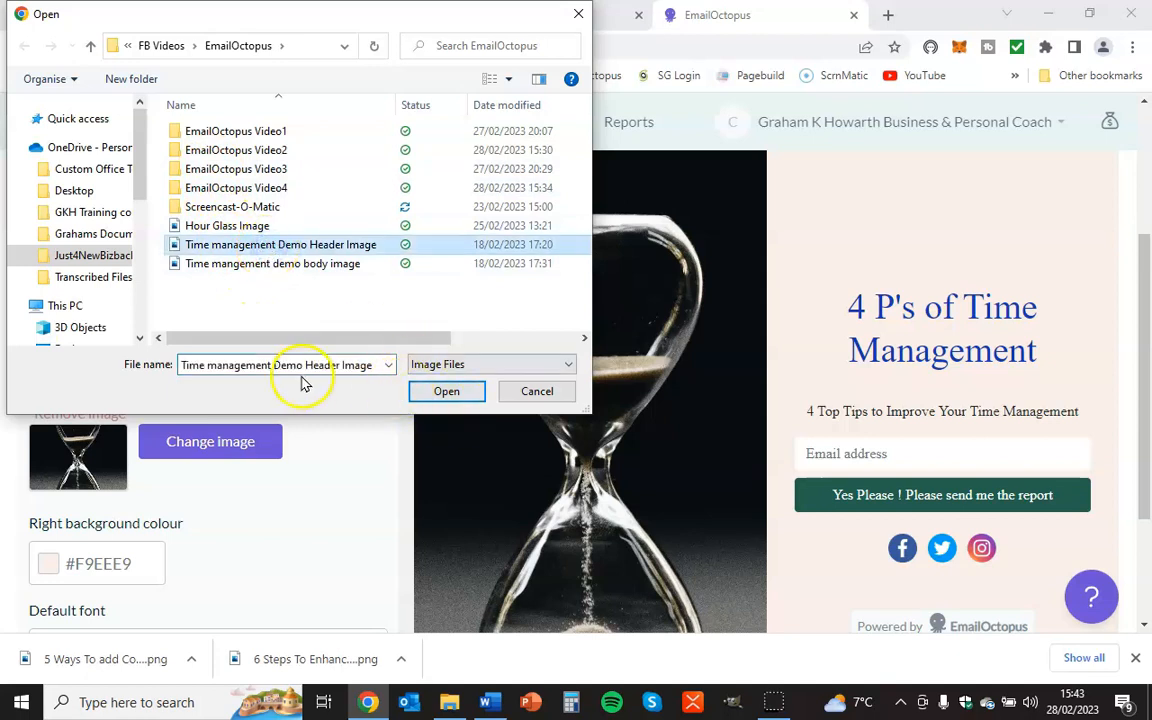
{"action": "left_click", "coordinate": [447, 391]}
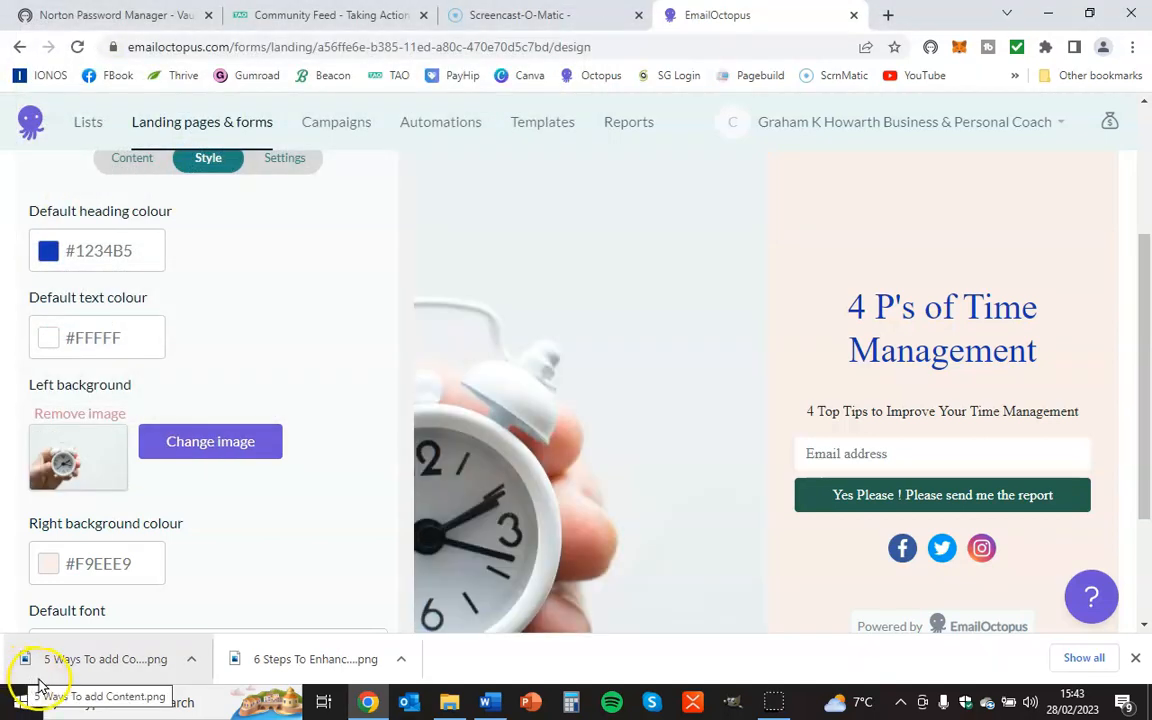
{"action": "left_click", "coordinate": [37, 686]}
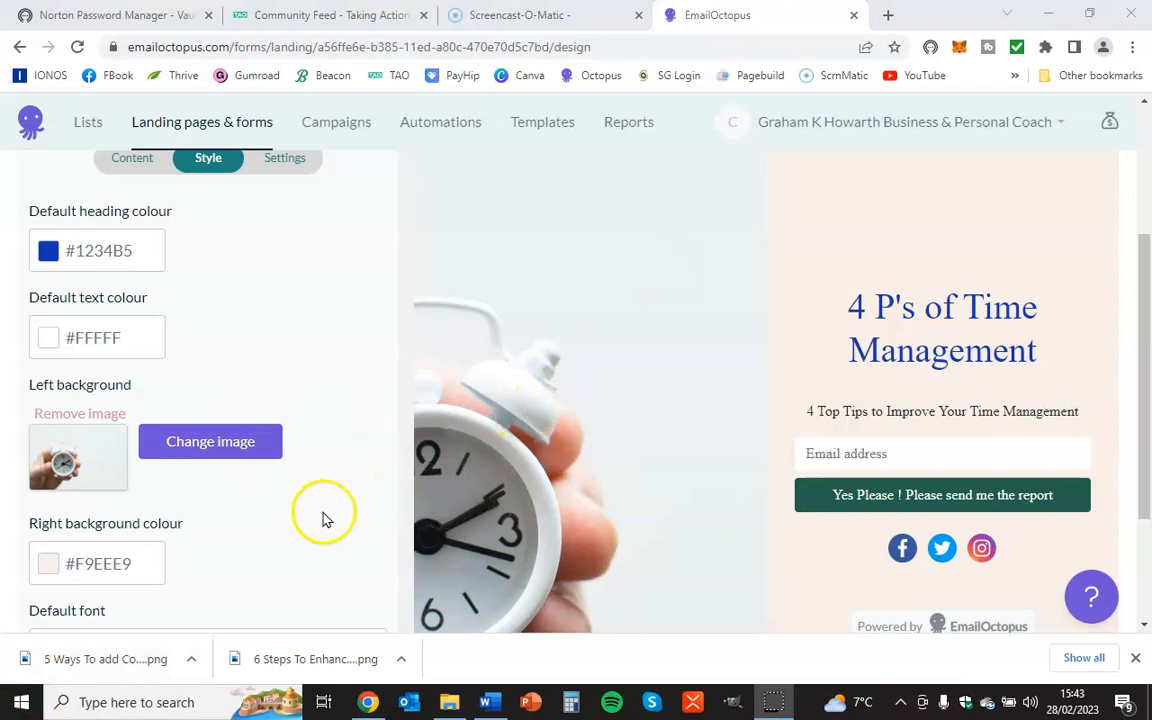
{"action": "scroll", "coordinate": [713, 270], "scroll_direction": "down", "scroll_amount": 1}
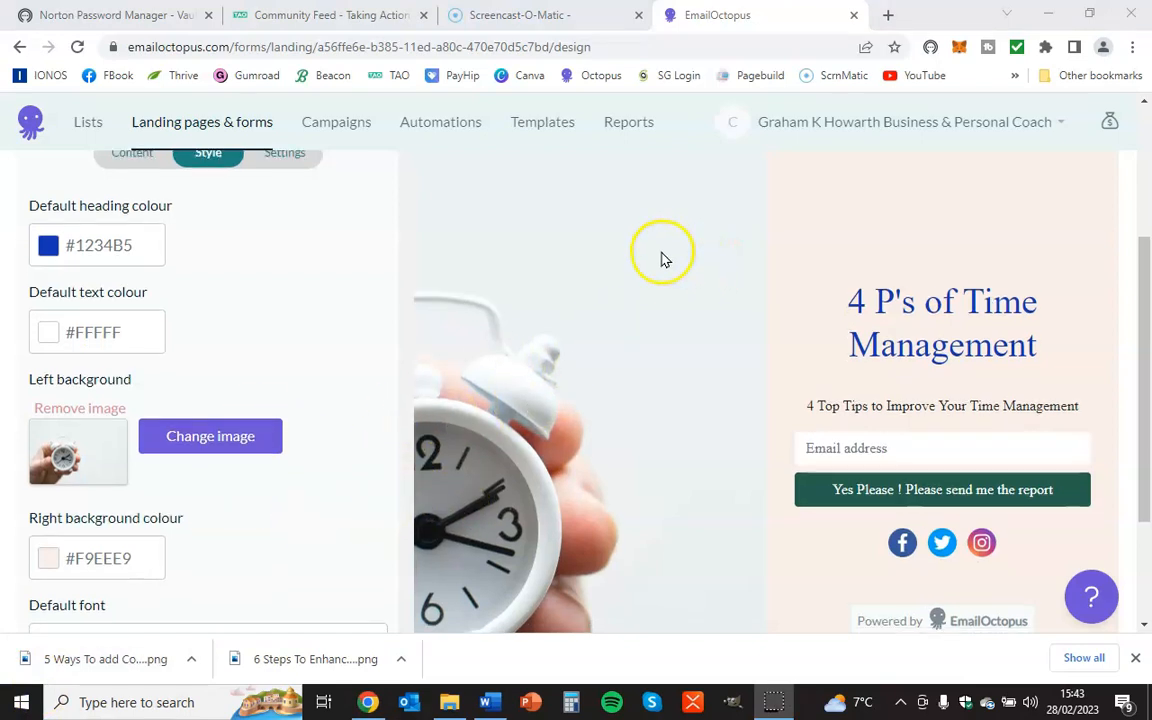
Step: Set the landing page's right background colour to light blue #B5BDF3 with the colour picker and close it
{"action": "scroll", "coordinate": [660, 260], "scroll_direction": "up", "scroll_amount": 2}
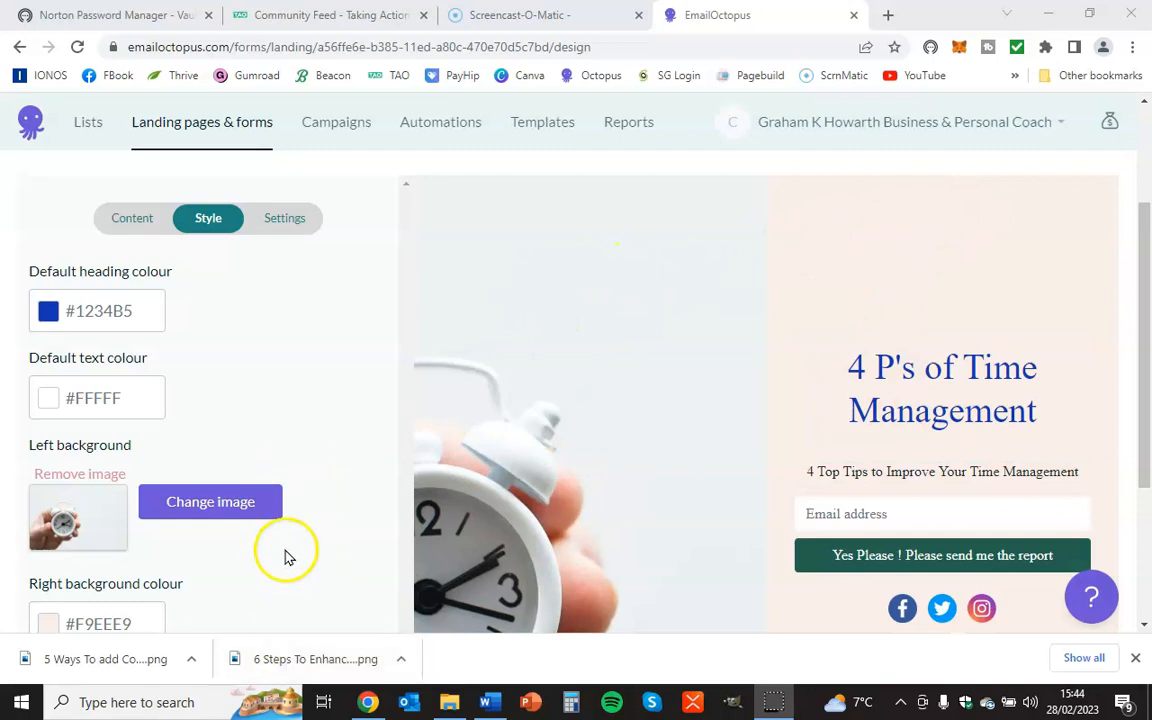
{"action": "scroll", "coordinate": [320, 525], "scroll_direction": "down", "scroll_amount": 3}
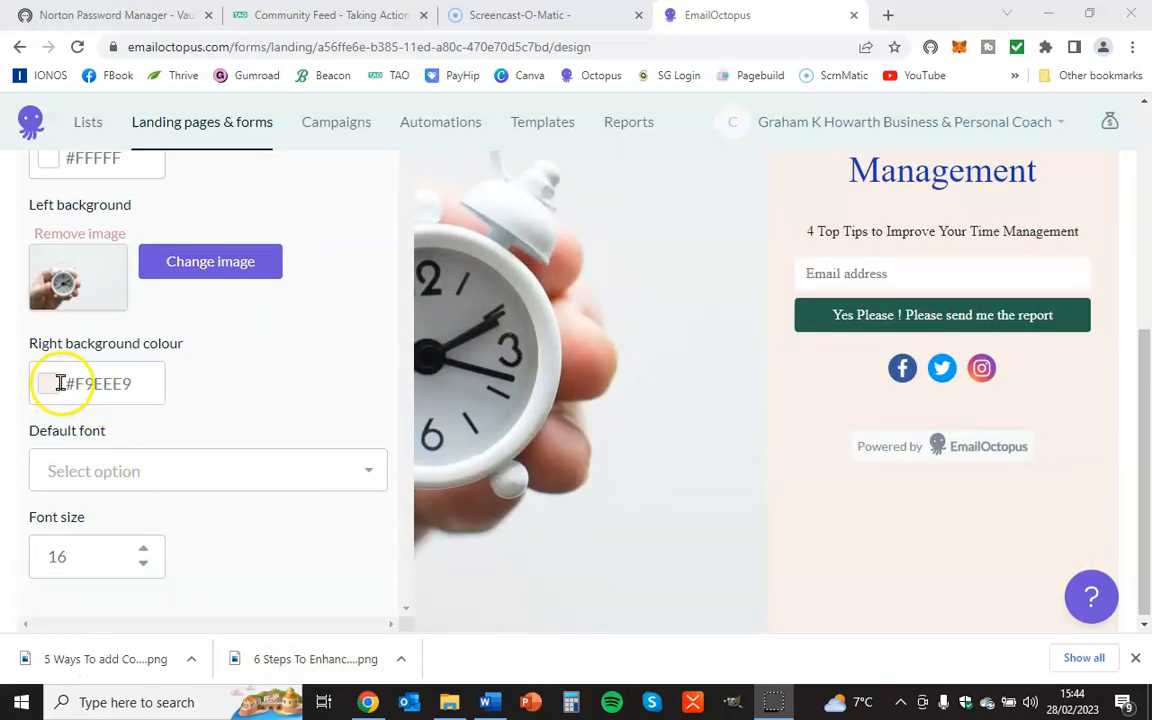
{"action": "left_click", "coordinate": [48, 393]}
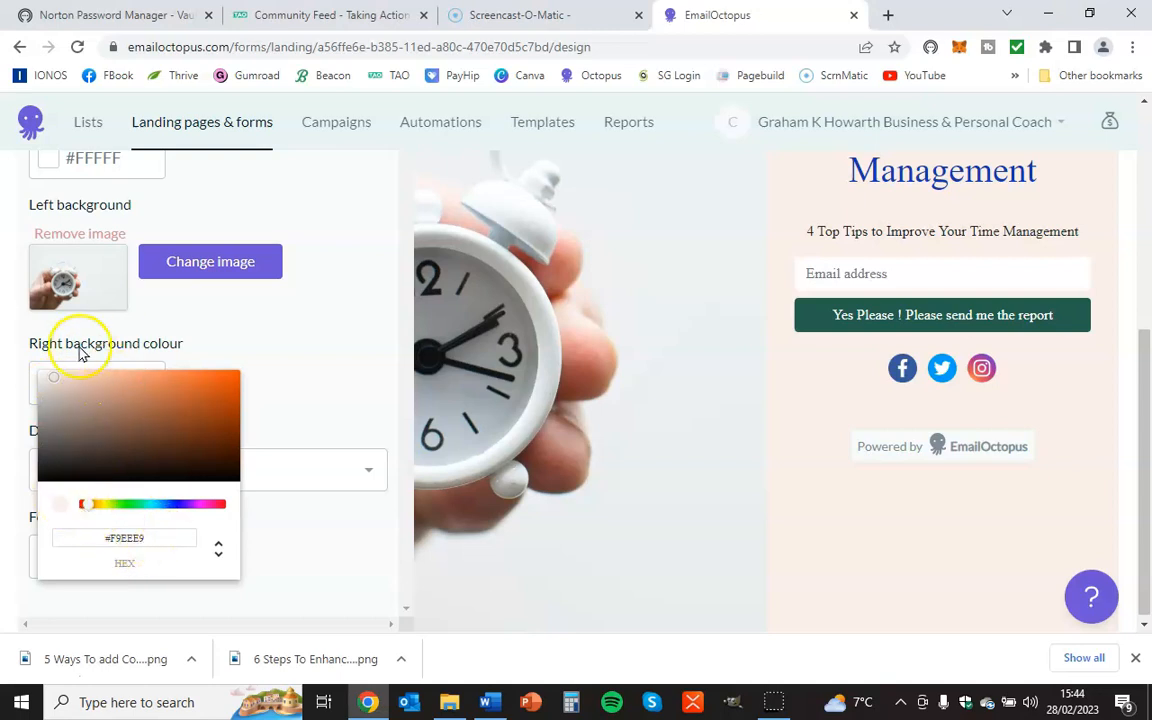
{"action": "left_click", "coordinate": [171, 505]}
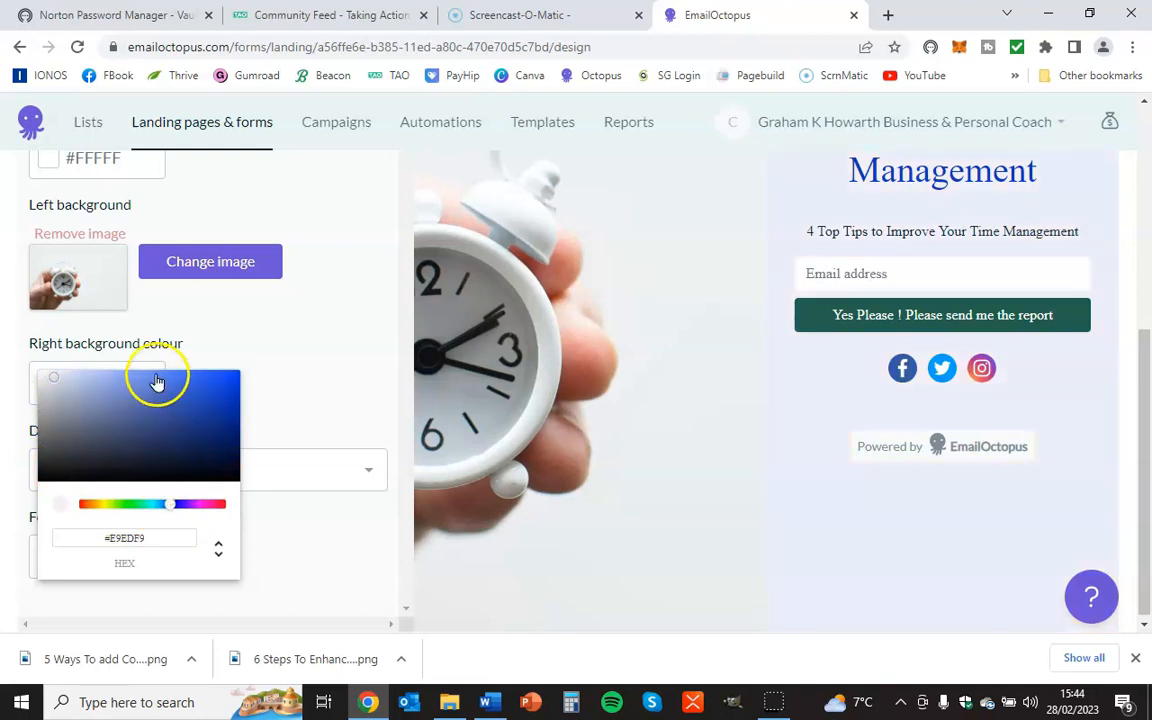
{"action": "mouse_move", "coordinate": [55, 383]}
{"action": "left_mouse_down"}
{"action": "mouse_move", "coordinate": [85, 424]}
{"action": "mouse_move", "coordinate": [114, 426]}
{"action": "mouse_move", "coordinate": [121, 394]}
{"action": "mouse_move", "coordinate": [110, 381]}
{"action": "mouse_move", "coordinate": [70, 379]}
{"action": "mouse_move", "coordinate": [69, 391]}
{"action": "mouse_move", "coordinate": [86, 385]}
{"action": "left_mouse_up"}
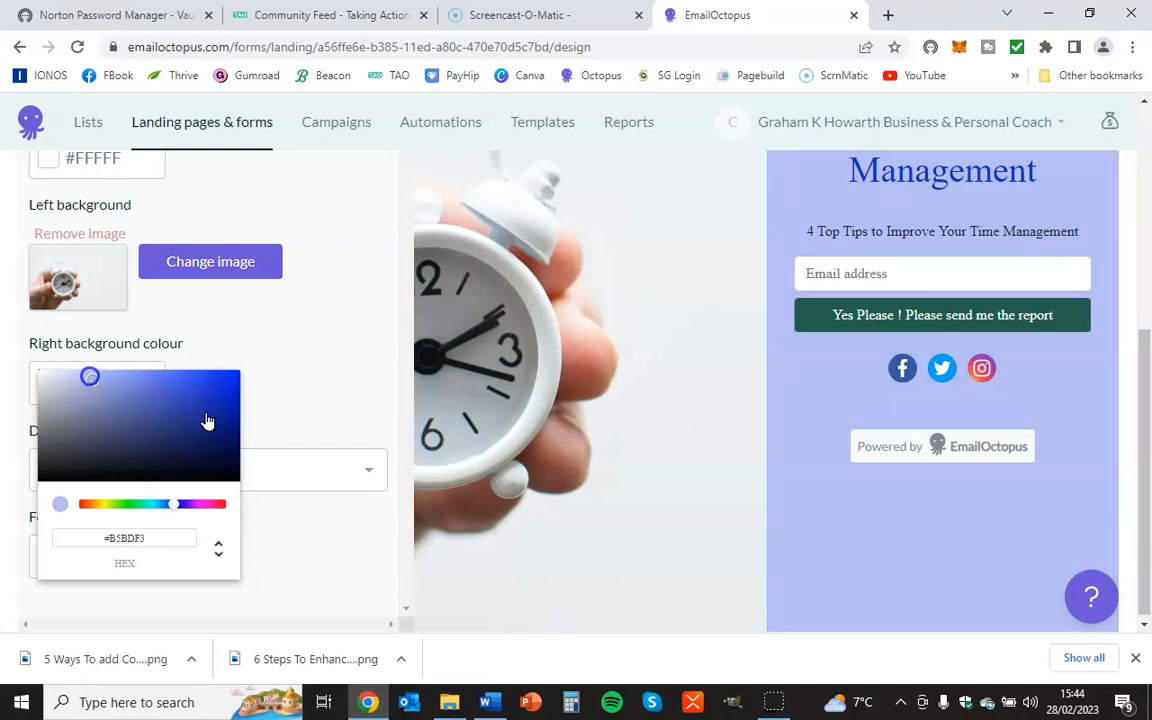
{"action": "scroll", "coordinate": [705, 558], "scroll_direction": "up", "scroll_amount": 3}
{"action": "scroll", "coordinate": [866, 337], "scroll_direction": "down", "scroll_amount": 1}
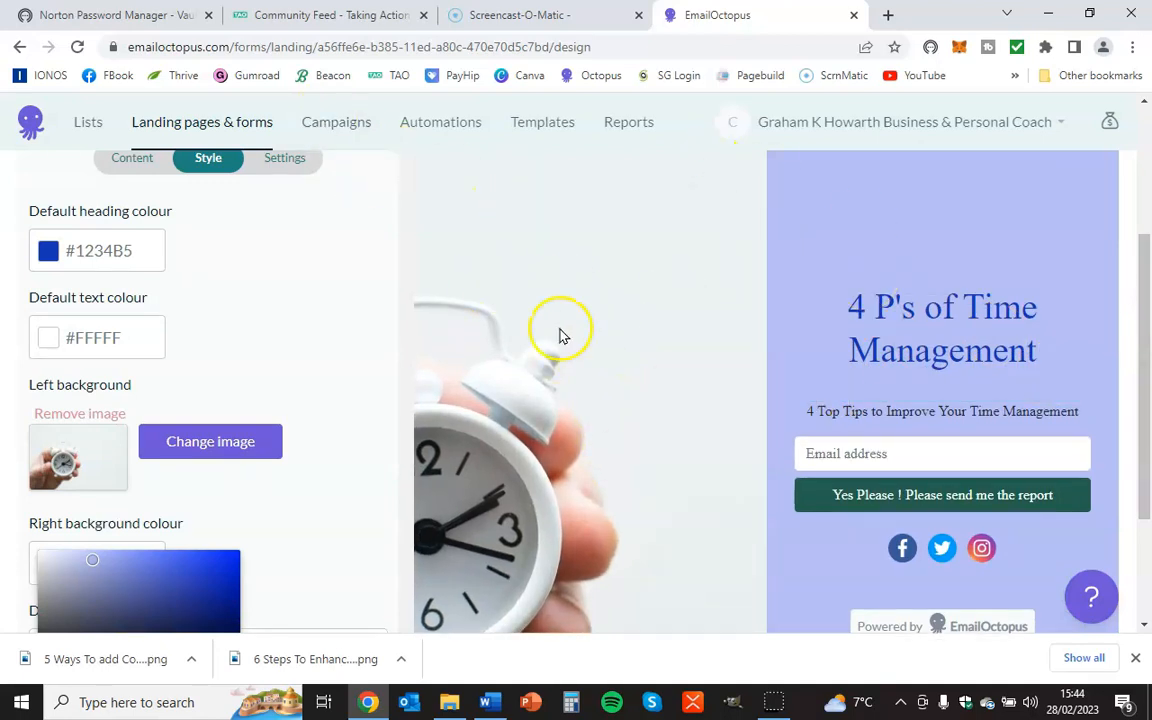
{"action": "scroll", "coordinate": [262, 300], "scroll_direction": "down", "scroll_amount": 1}
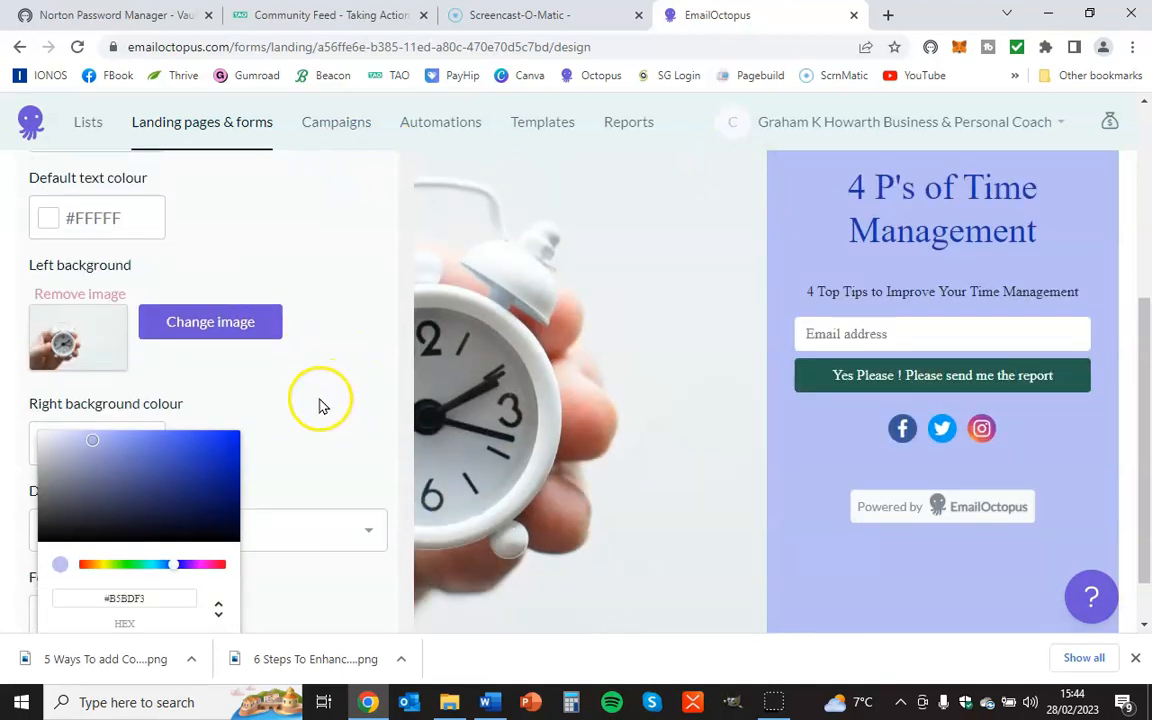
{"action": "left_click", "coordinate": [359, 397]}
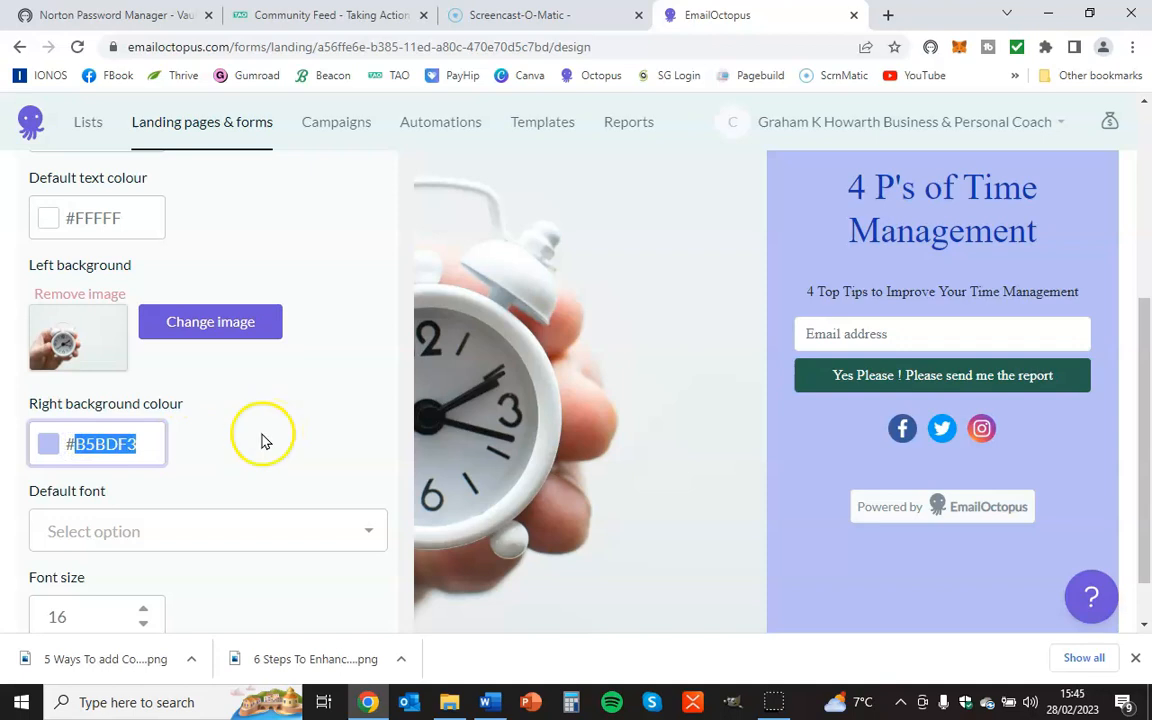
{"action": "left_click", "coordinate": [49, 445]}
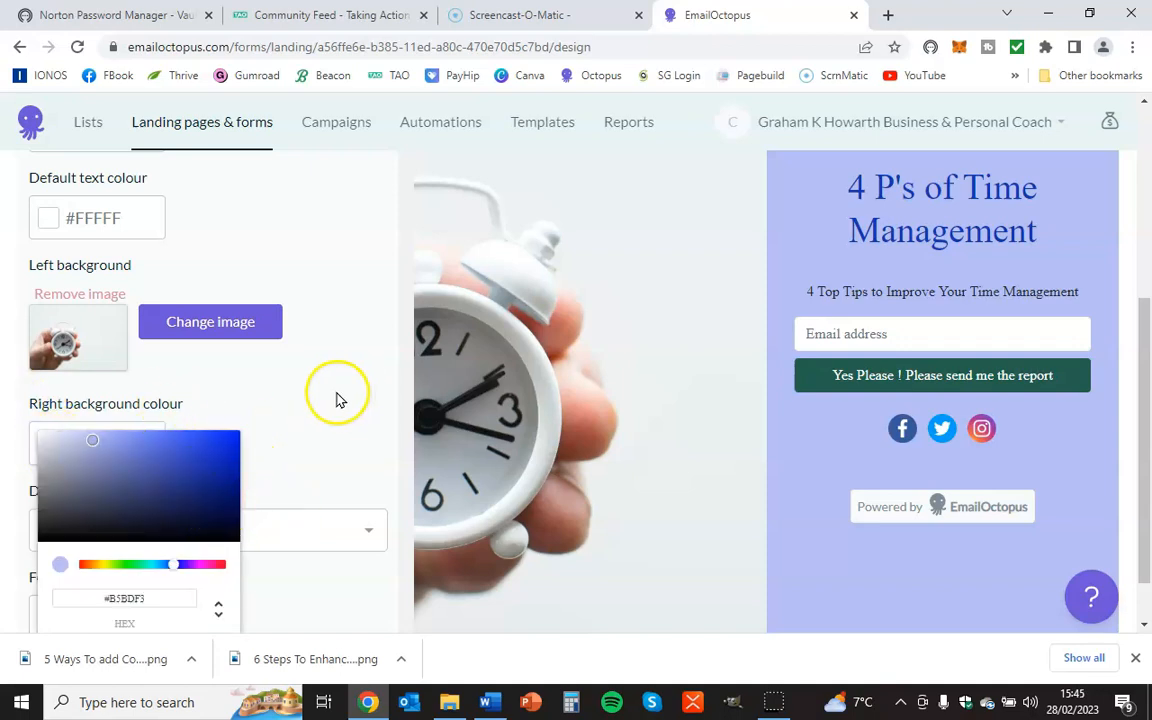
{"action": "left_click", "coordinate": [336, 396]}
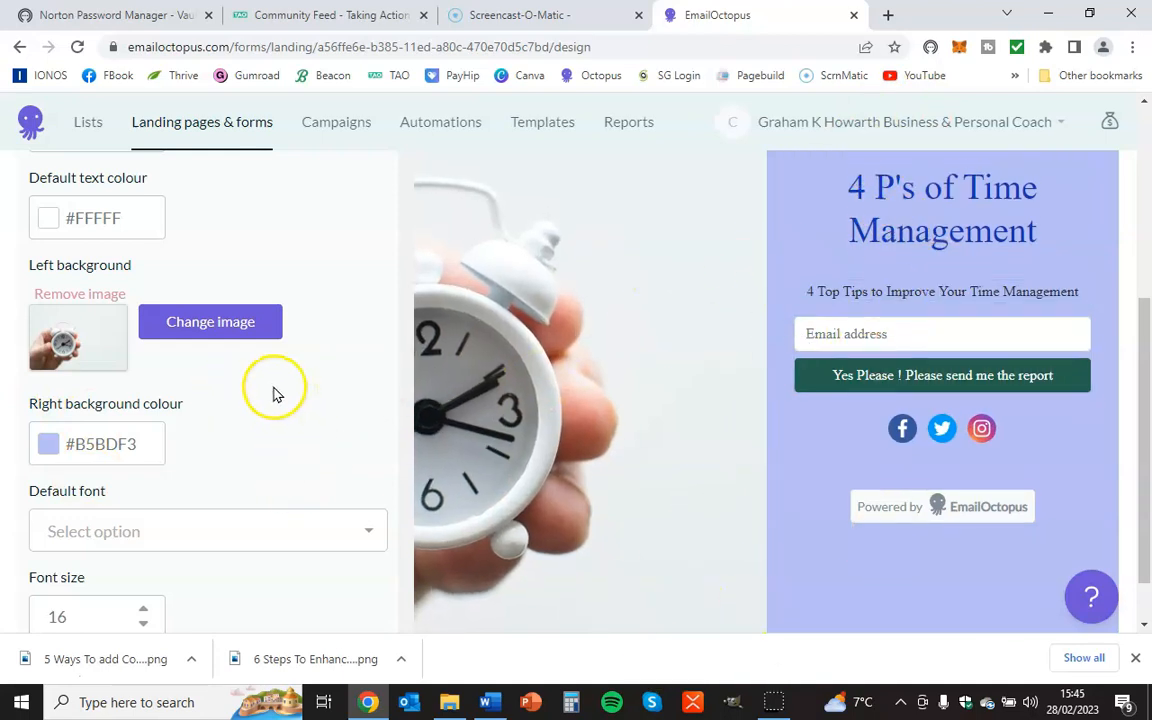
Step: Set the landing page's default font to Open Sans and check the heading in the page preview
{"action": "scroll", "coordinate": [270, 393], "scroll_direction": "down", "scroll_amount": 1}
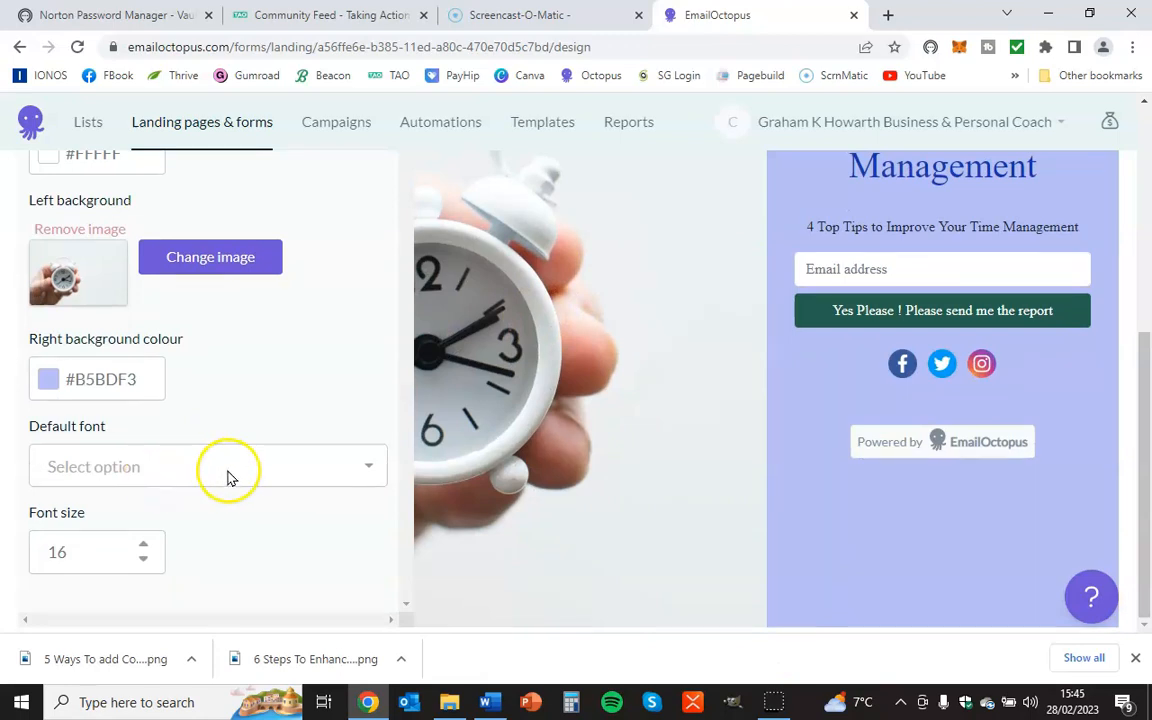
{"action": "left_click", "coordinate": [367, 469]}
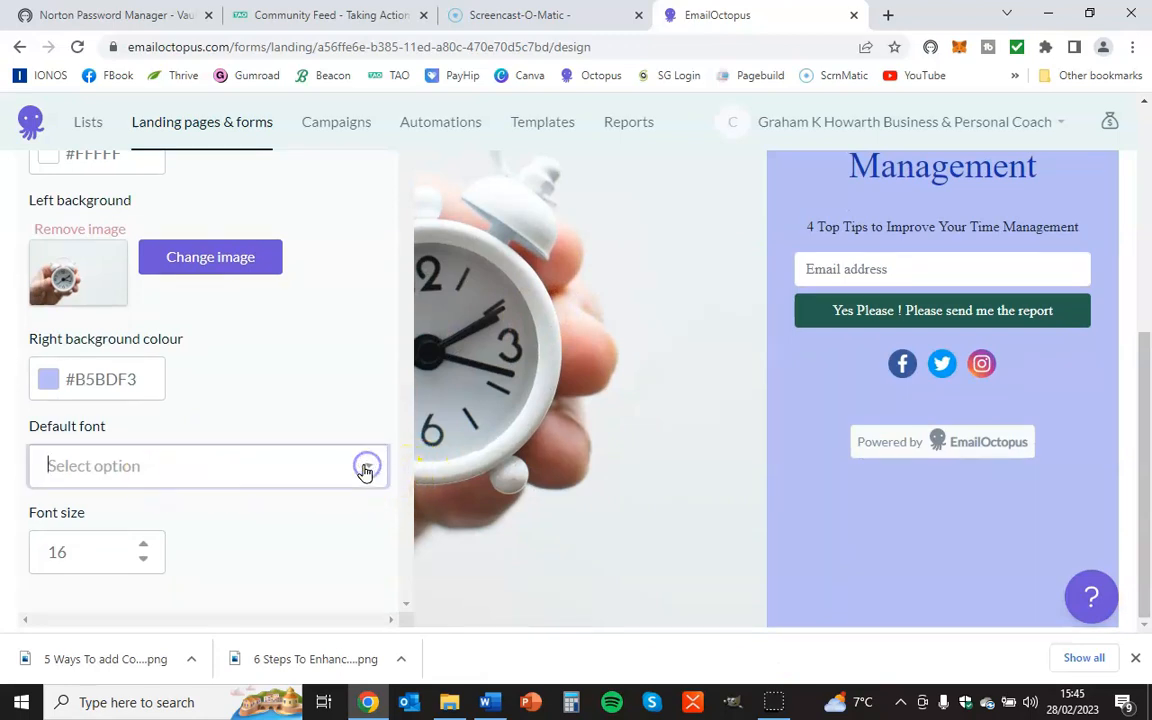
{"action": "scroll", "coordinate": [240, 298], "scroll_direction": "down", "scroll_amount": 4}
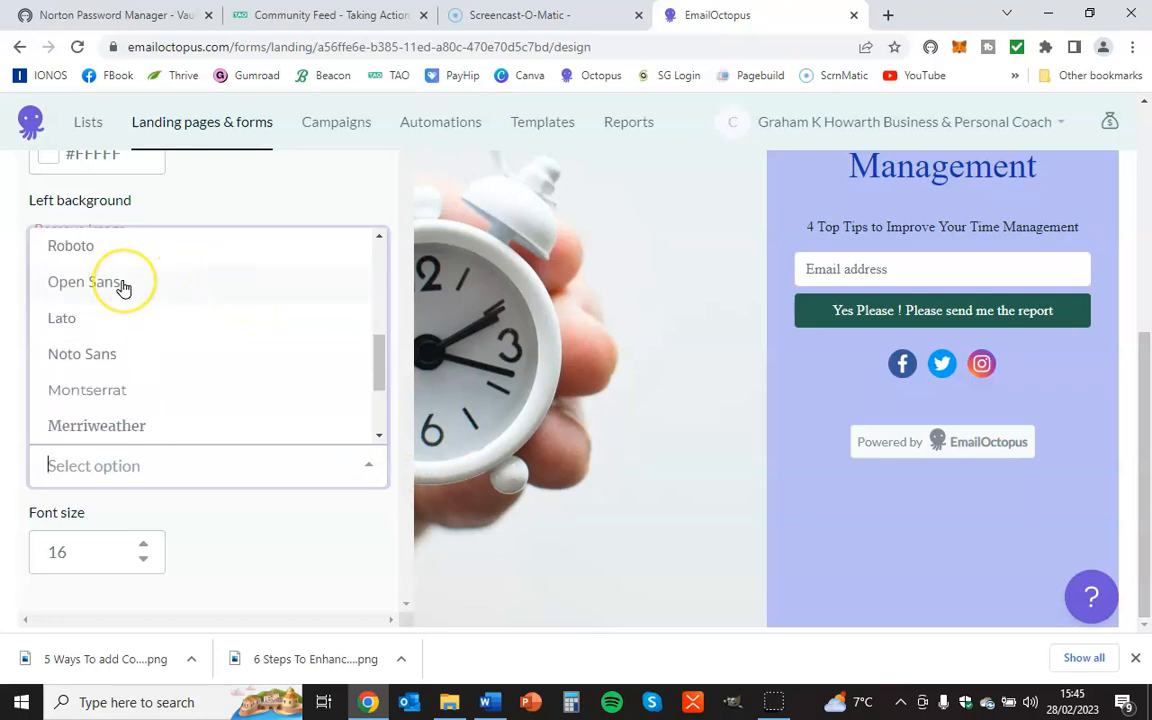
{"action": "left_click", "coordinate": [122, 288]}
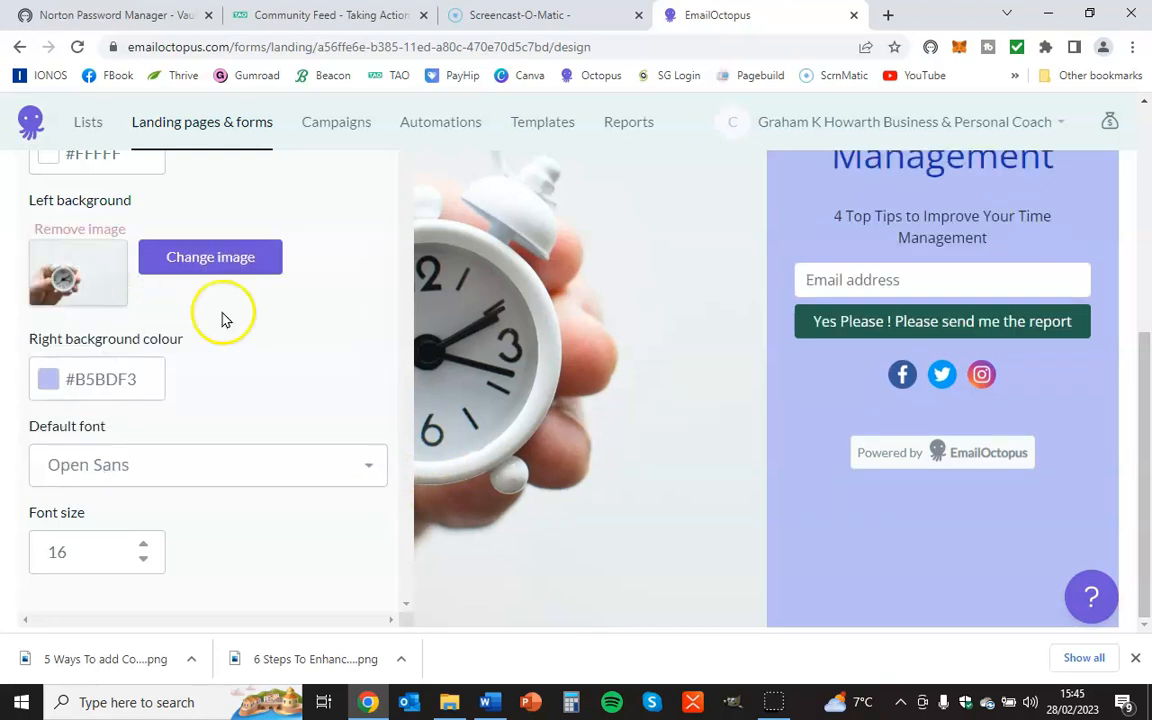
{"action": "scroll", "coordinate": [805, 494], "scroll_direction": "up", "scroll_amount": 5}
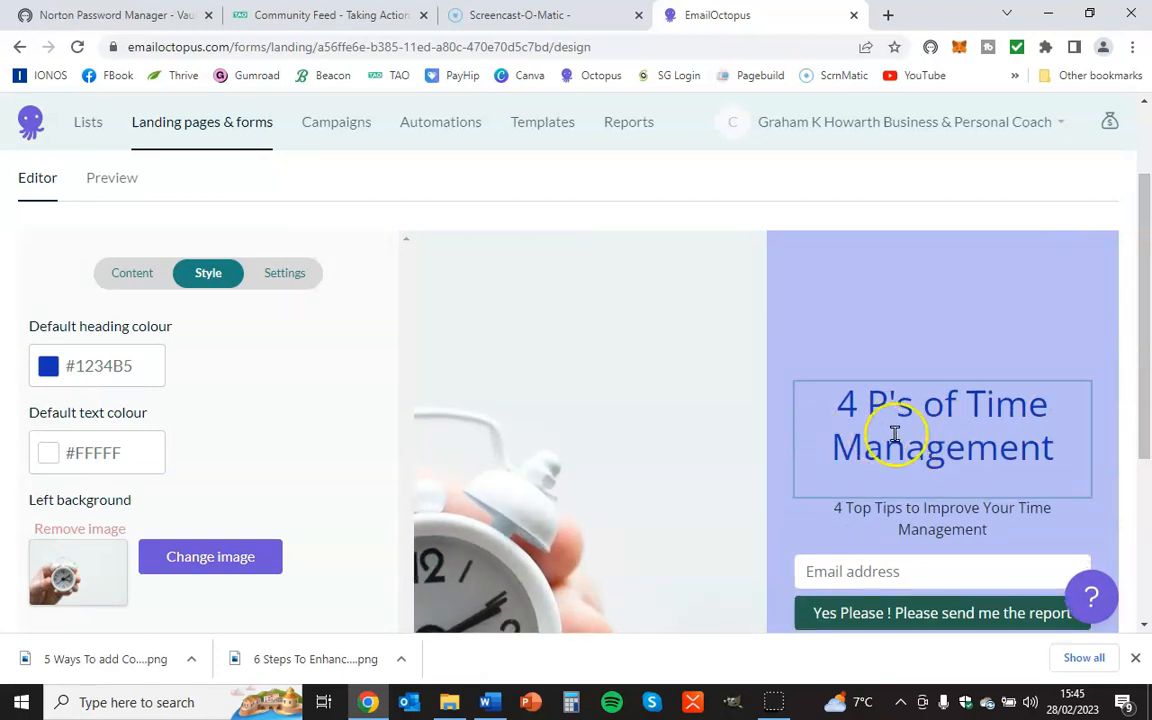
{"action": "scroll", "coordinate": [219, 501], "scroll_direction": "down", "scroll_amount": 3}
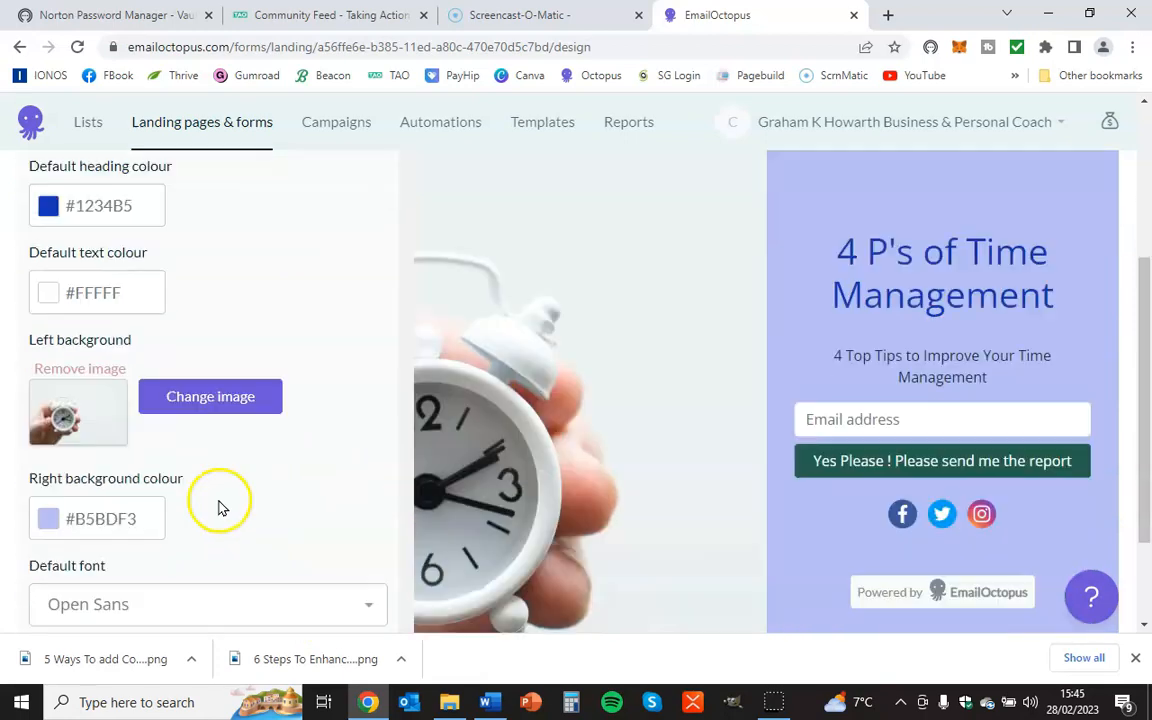
Step: Change the default font of the landing page to Merriweather
{"action": "left_click", "coordinate": [158, 478]}
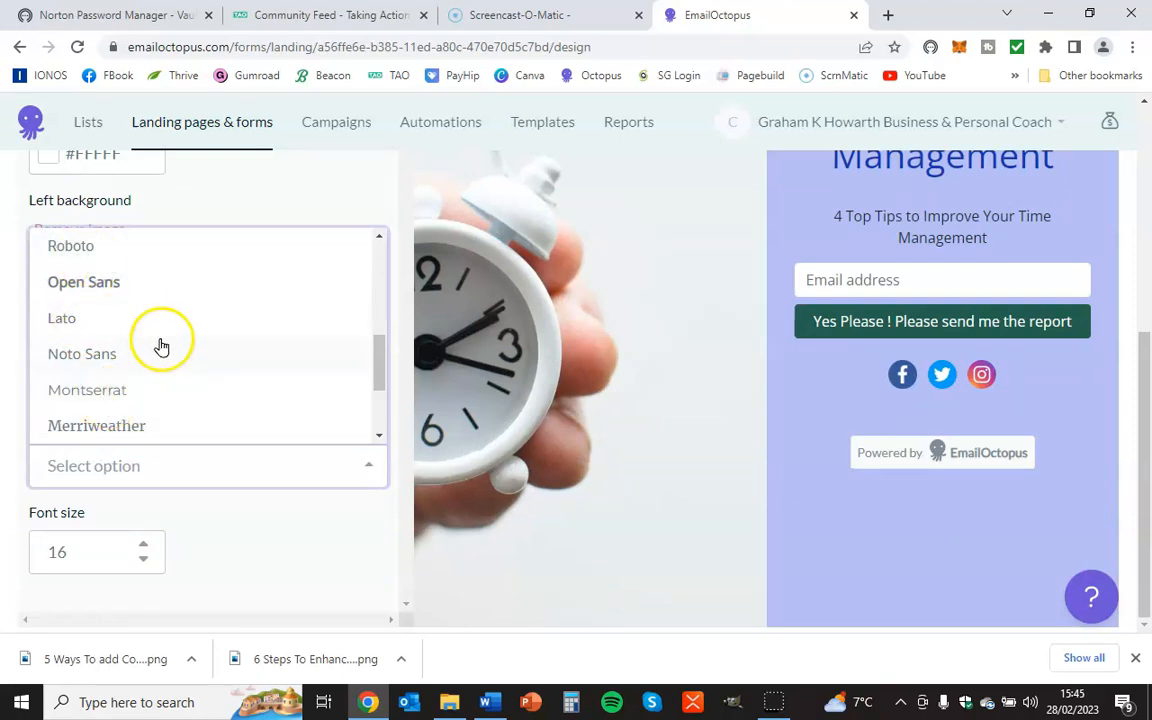
{"action": "scroll", "coordinate": [168, 425], "scroll_direction": "down", "scroll_amount": 1}
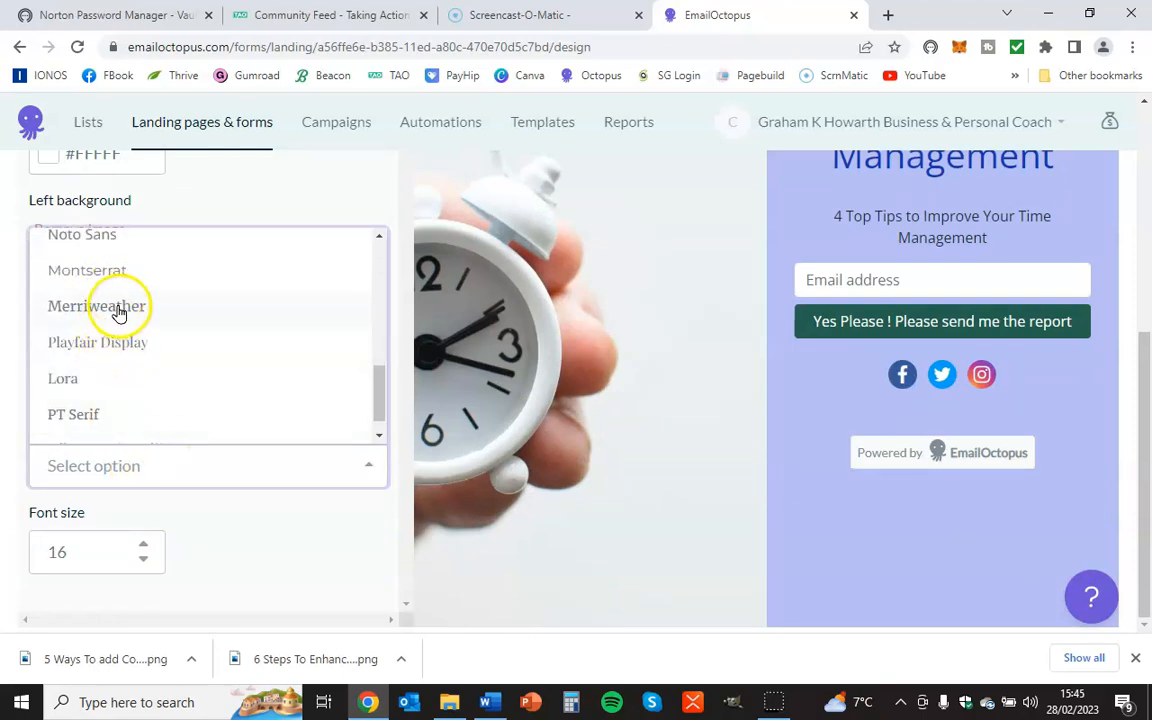
{"action": "left_click", "coordinate": [118, 313]}
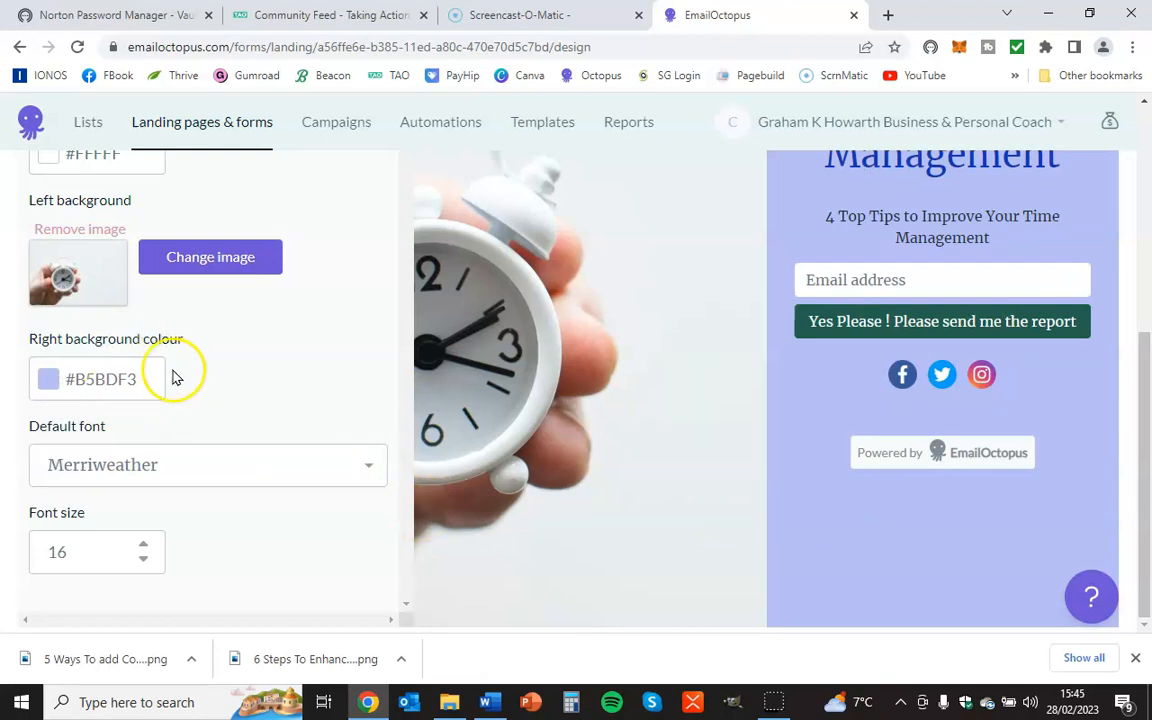
Step: Change the default font to Comic Sans and check how the heading and text look
{"action": "left_click", "coordinate": [369, 463]}
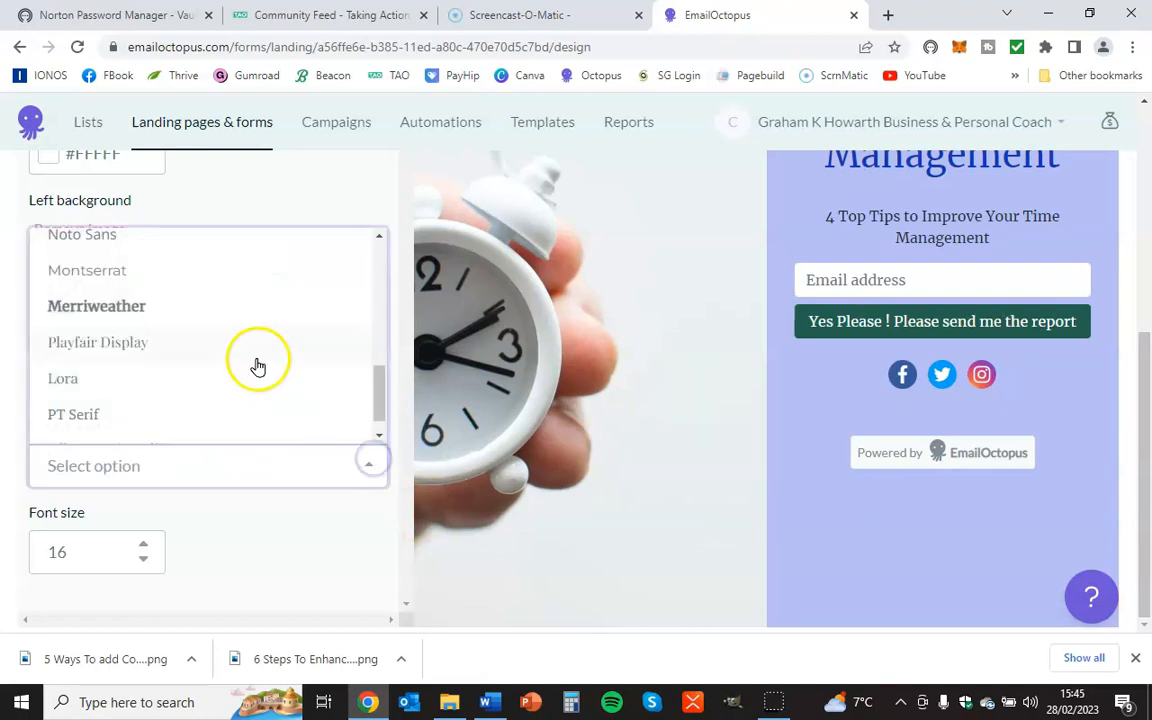
{"action": "scroll", "coordinate": [270, 340], "scroll_direction": "up", "scroll_amount": 8}
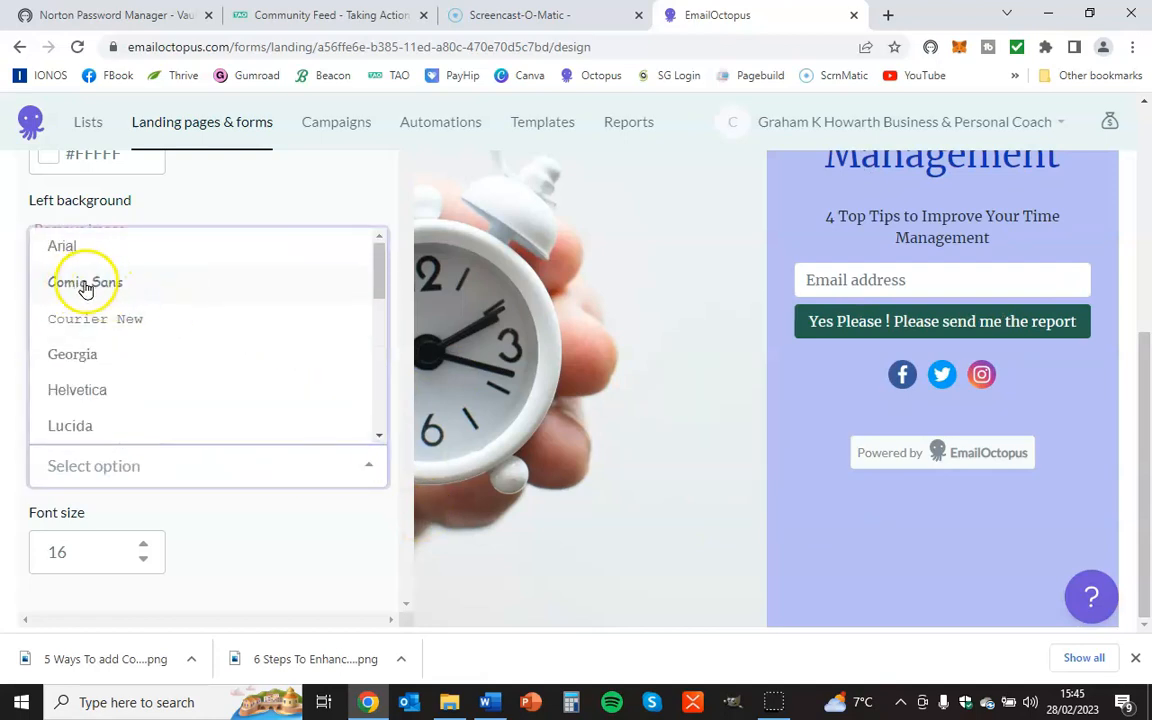
{"action": "left_click", "coordinate": [85, 283]}
{"action": "scroll", "coordinate": [1000, 430], "scroll_direction": "up", "scroll_amount": 3}
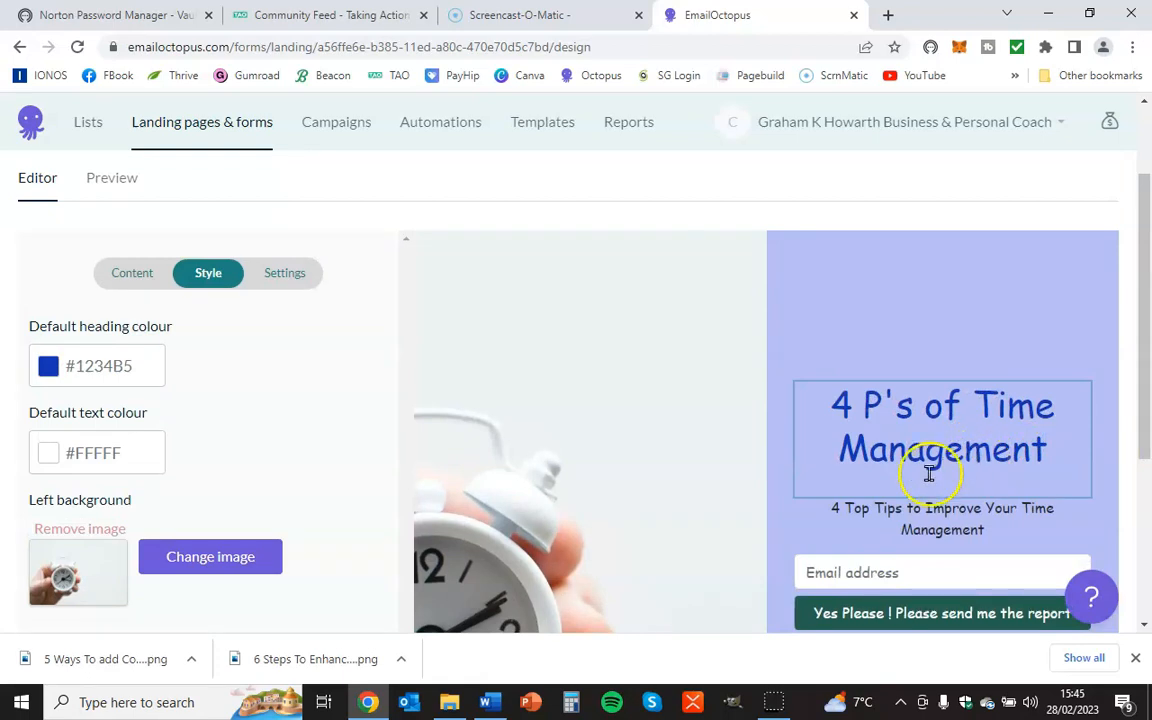
{"action": "scroll", "coordinate": [906, 405], "scroll_direction": "down", "scroll_amount": 1}
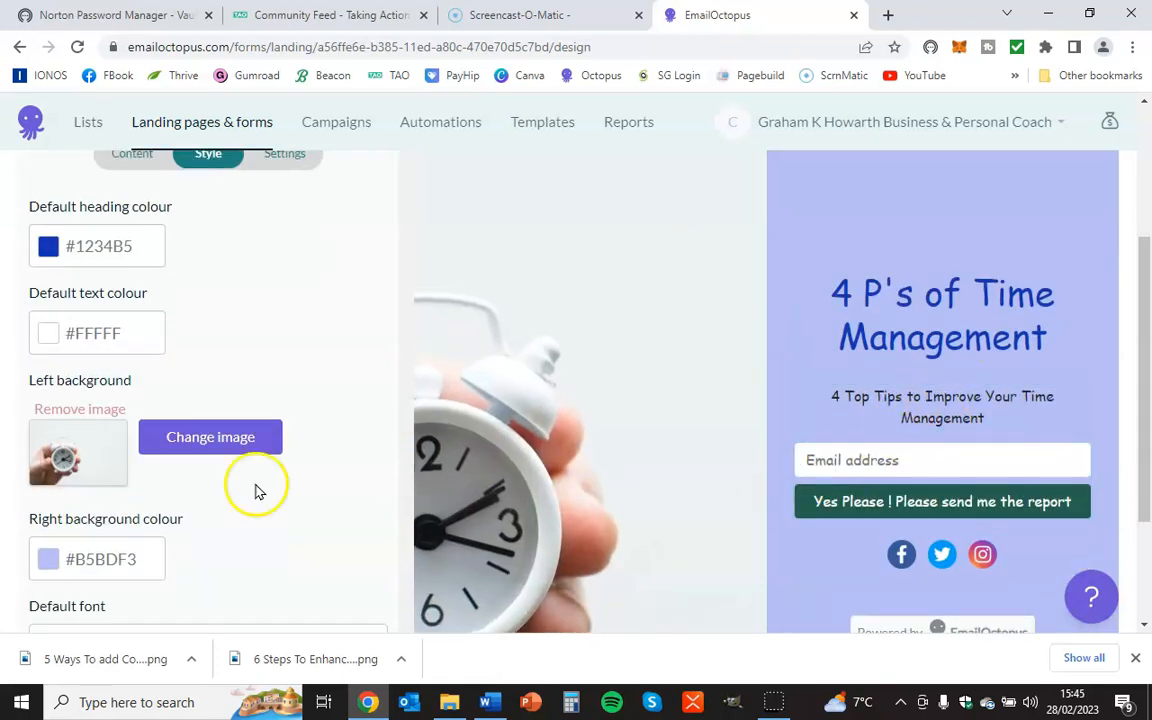
Step: Switch the landing page's default font back to Open Sans
{"action": "scroll", "coordinate": [240, 492], "scroll_direction": "down", "scroll_amount": 3}
{"action": "left_click", "coordinate": [308, 468]}
{"action": "scroll", "coordinate": [193, 350], "scroll_direction": "up", "scroll_amount": 2}
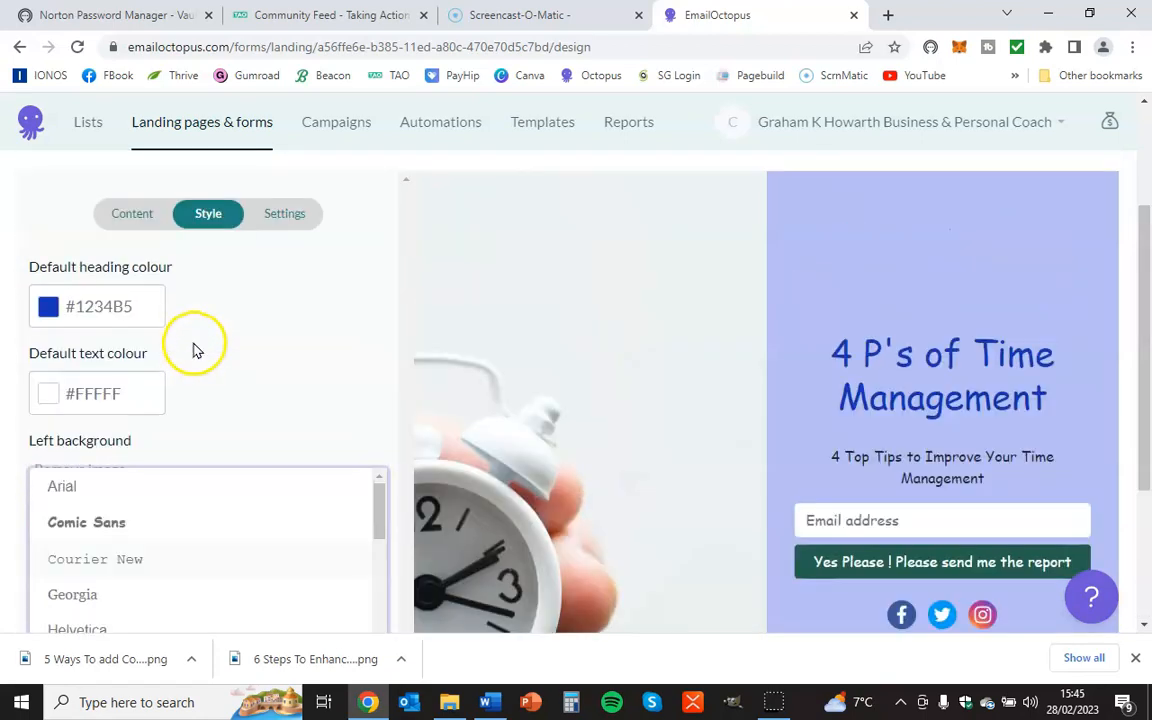
{"action": "scroll", "coordinate": [200, 560], "scroll_direction": "down", "scroll_amount": 2}
{"action": "scroll", "coordinate": [205, 553], "scroll_direction": "down", "scroll_amount": 3}
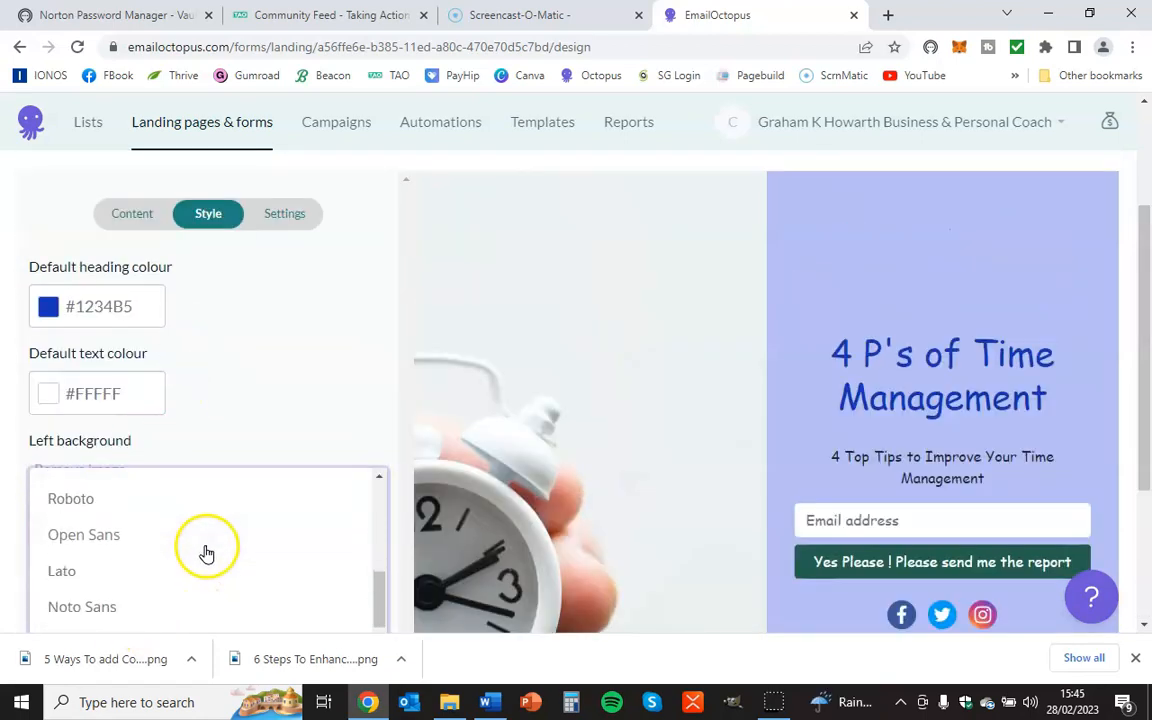
{"action": "left_click", "coordinate": [105, 530]}
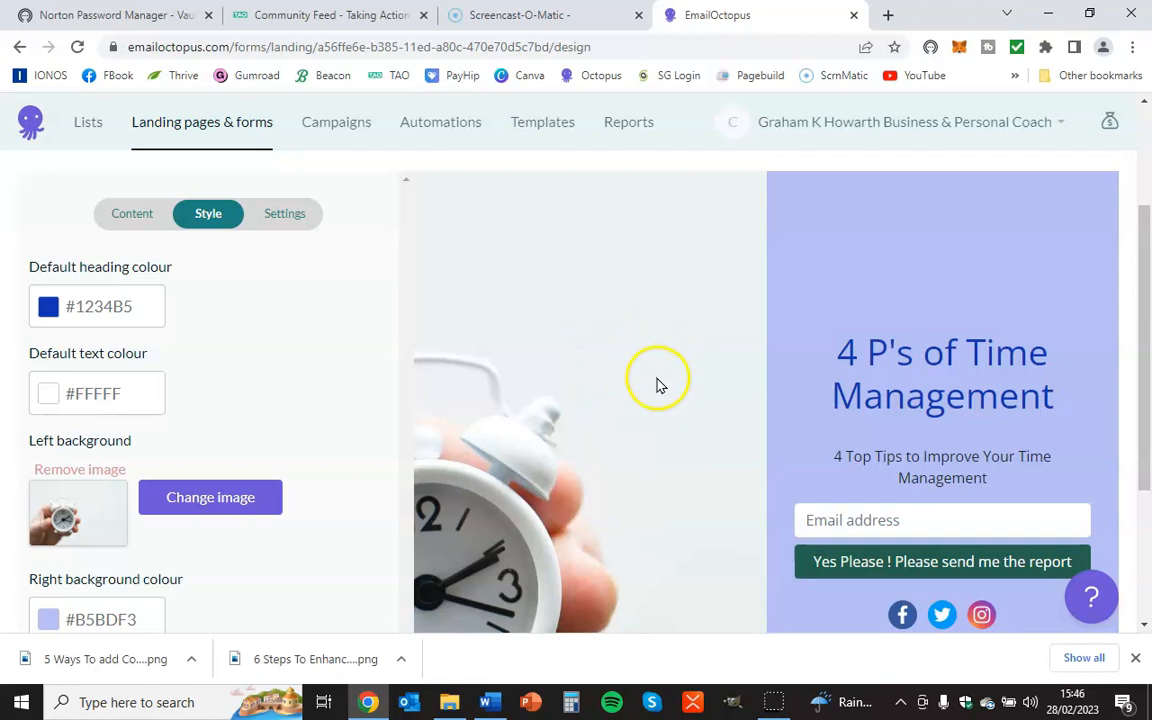
Step: Increase the landing page's font size to 22 and check its effect on the text and button
{"action": "scroll", "coordinate": [316, 360], "scroll_direction": "down", "scroll_amount": 3}
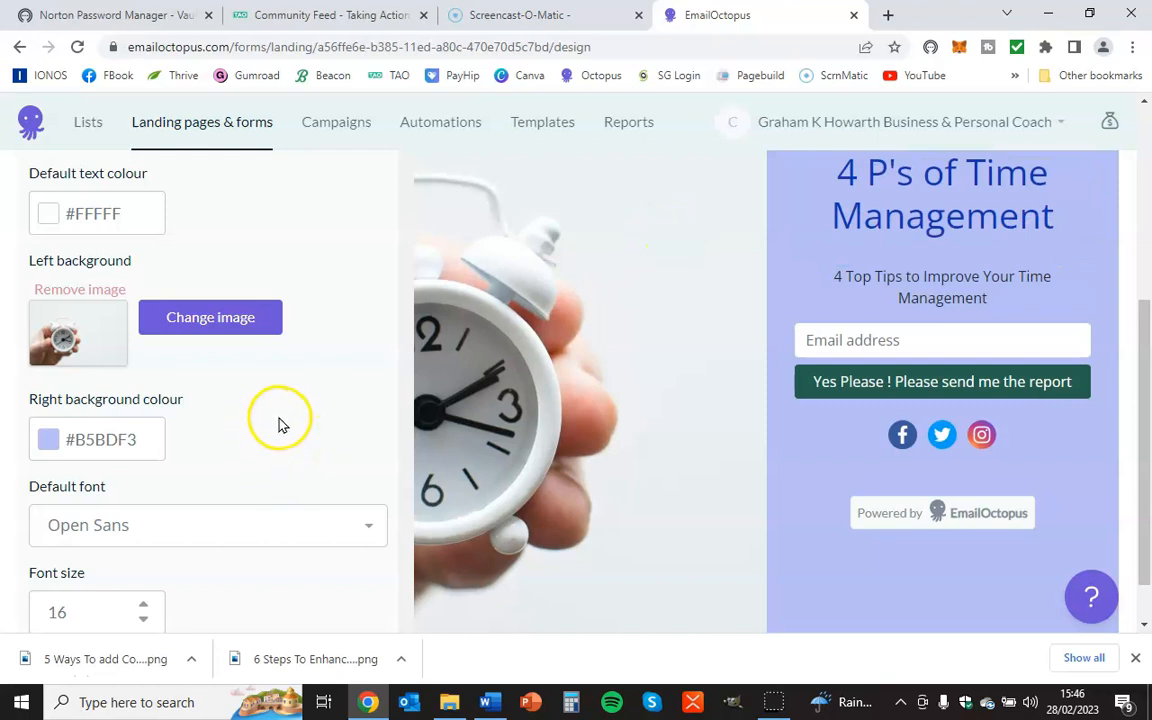
{"action": "scroll", "coordinate": [281, 424], "scroll_direction": "down", "scroll_amount": 1}
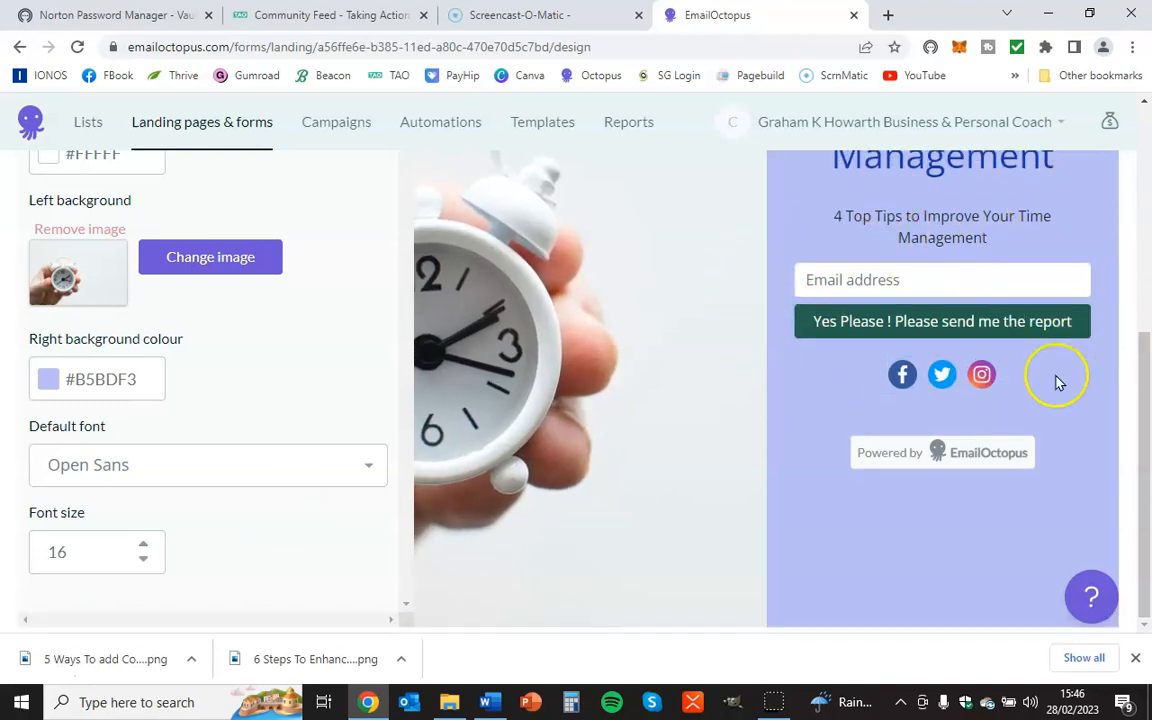
{"action": "left_click", "coordinate": [144, 549]}
{"action": "left_click", "coordinate": [144, 549]}
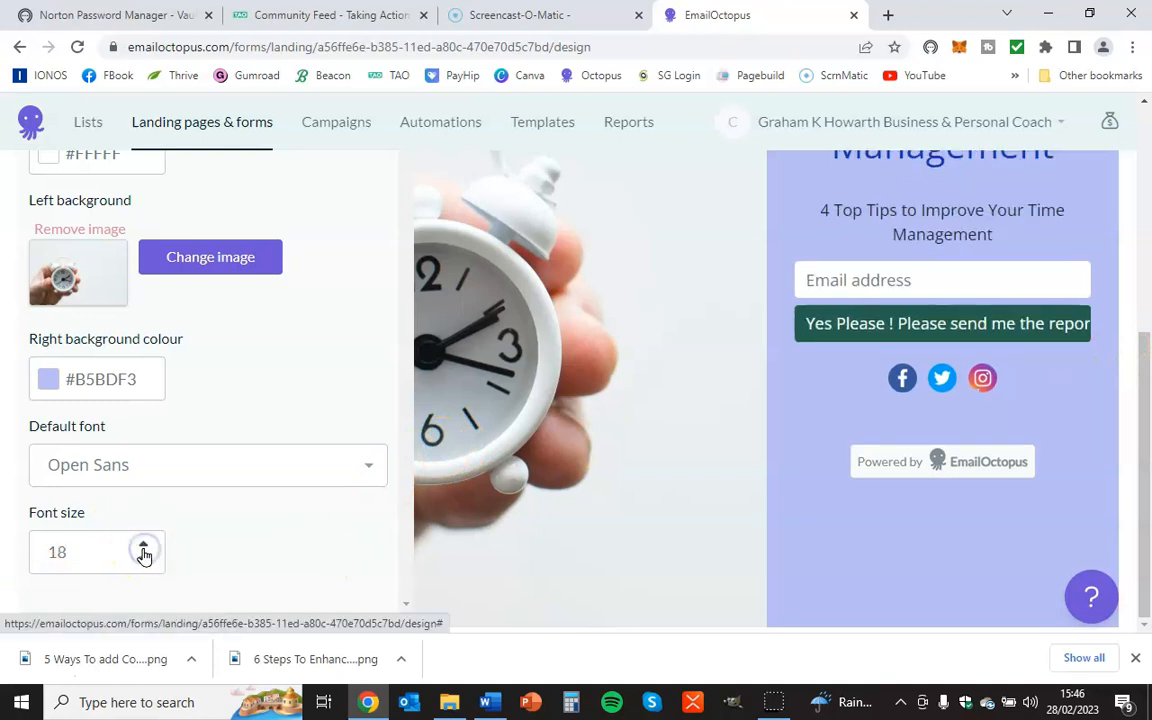
{"action": "left_click", "coordinate": [144, 549]}
{"action": "left_click", "coordinate": [144, 549]}
{"action": "left_click", "coordinate": [144, 549]}
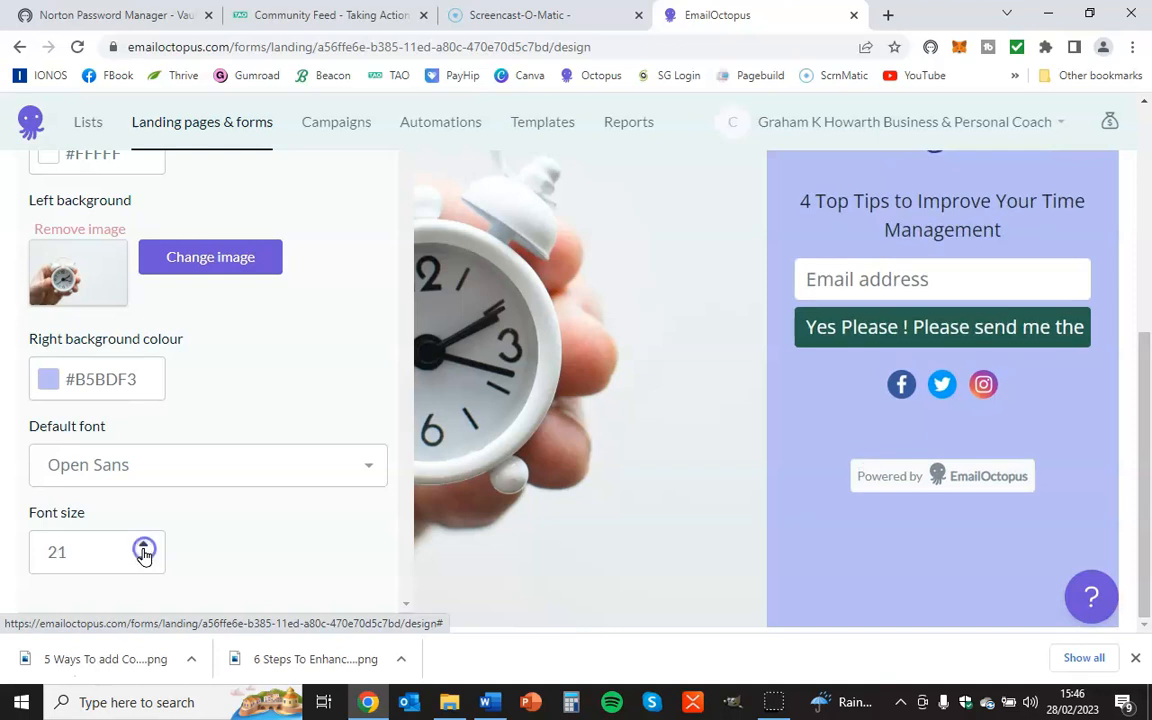
{"action": "left_click", "coordinate": [144, 549]}
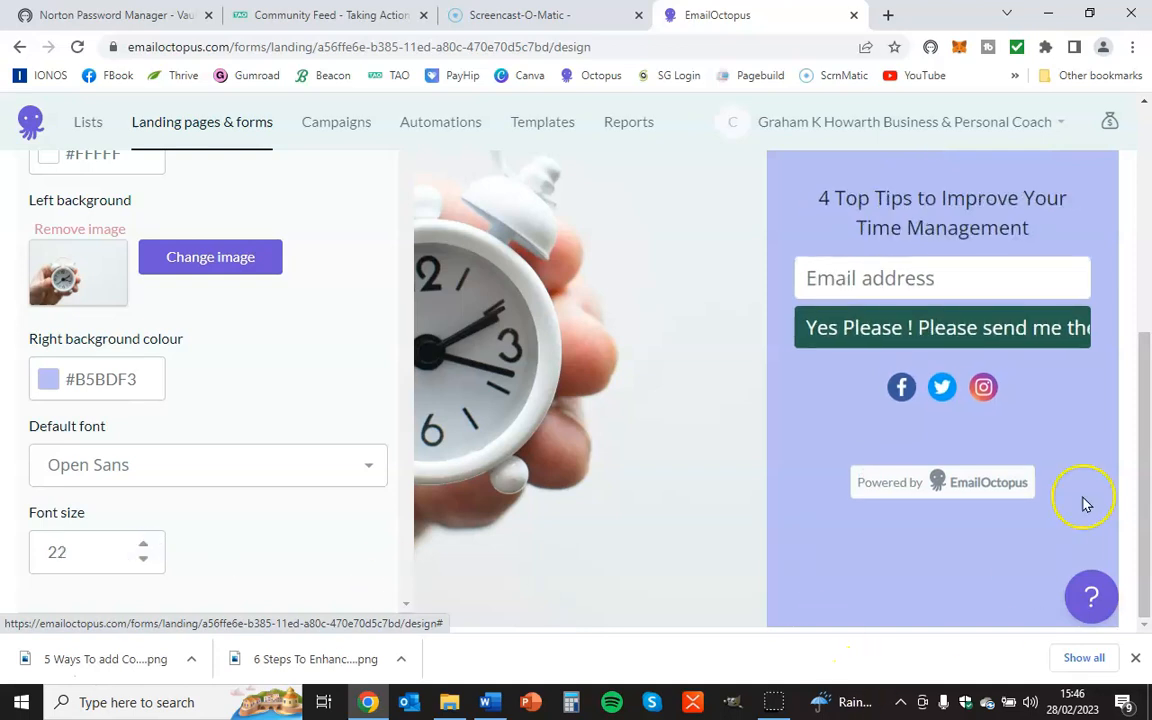
{"action": "scroll", "coordinate": [1098, 395], "scroll_direction": "up", "scroll_amount": 2}
{"action": "scroll", "coordinate": [1090, 393], "scroll_direction": "up", "scroll_amount": 1}
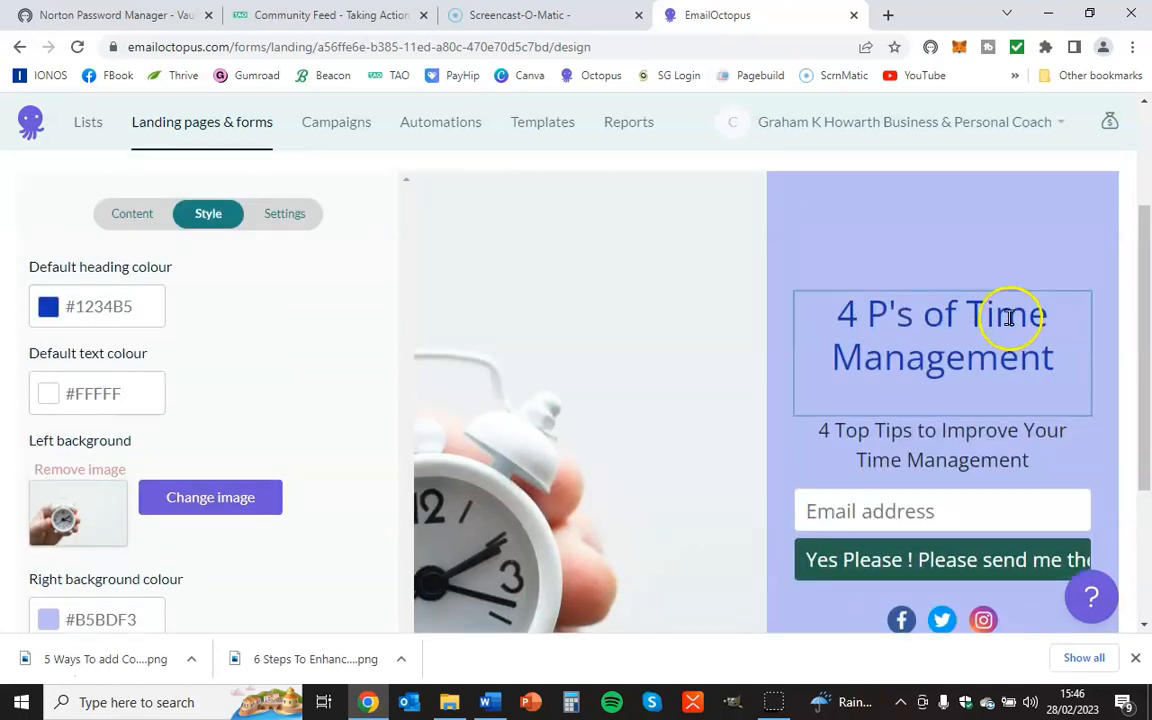
Step: Reduce the landing page's font size to 18
{"action": "scroll", "coordinate": [1067, 404], "scroll_direction": "down", "scroll_amount": 1}
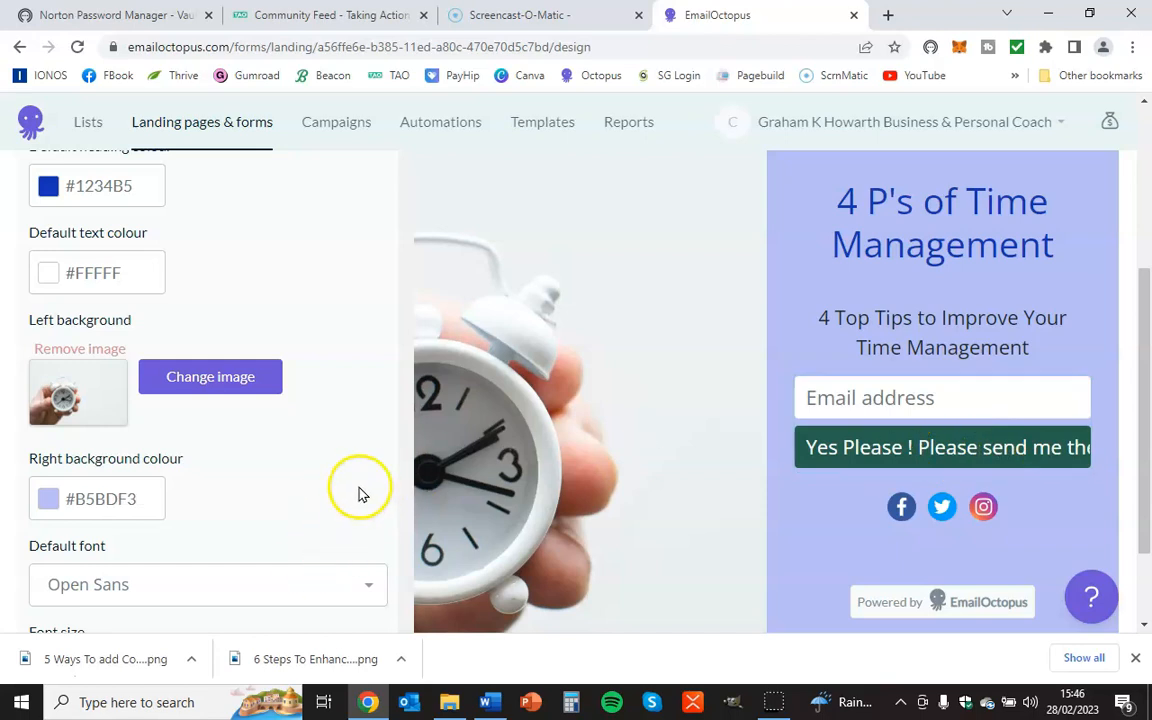
{"action": "scroll", "coordinate": [281, 414], "scroll_direction": "down", "scroll_amount": 2}
{"action": "scroll", "coordinate": [281, 414], "scroll_direction": "down", "scroll_amount": 1}
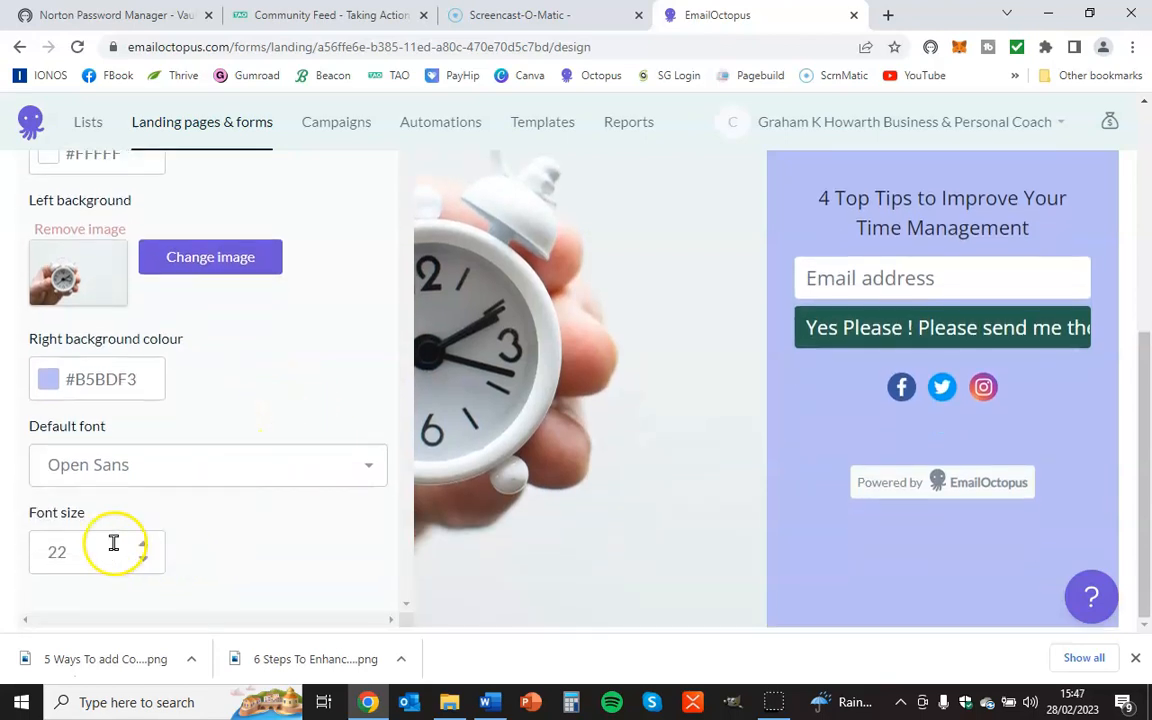
{"action": "left_click", "coordinate": [144, 564]}
{"action": "left_click", "coordinate": [144, 564]}
{"action": "left_click", "coordinate": [145, 564]}
{"action": "left_click", "coordinate": [145, 564]}
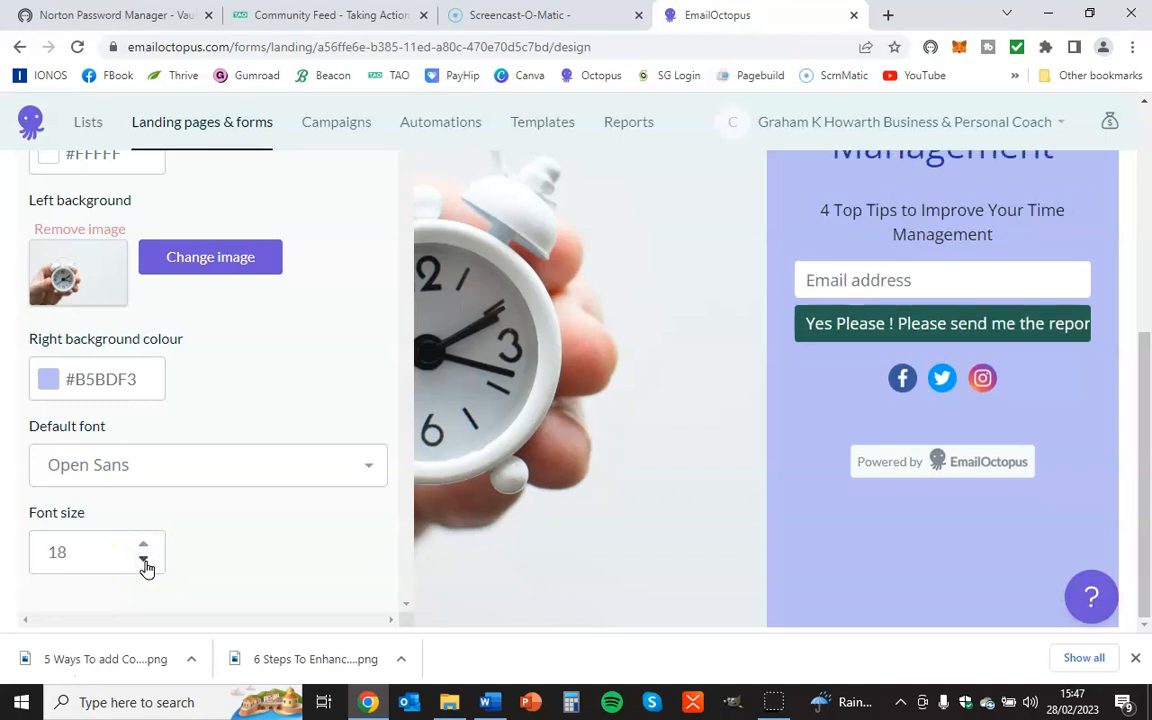
Step: Reduce the landing page's font size to 16 and set the "4 Top Tips to Improve Your Time Management" text to size 24
{"action": "left_click", "coordinate": [145, 564]}
{"action": "left_click", "coordinate": [145, 564]}
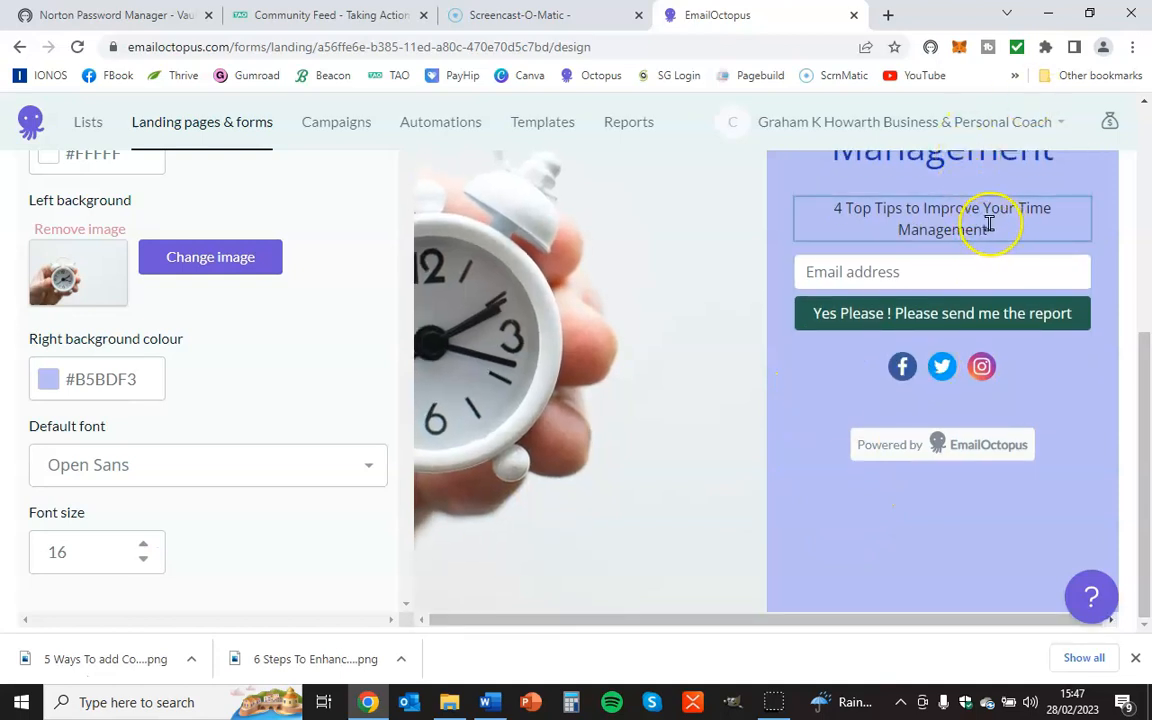
{"action": "left_click_drag", "start_coordinate": [978, 228], "coordinate": [829, 214]}
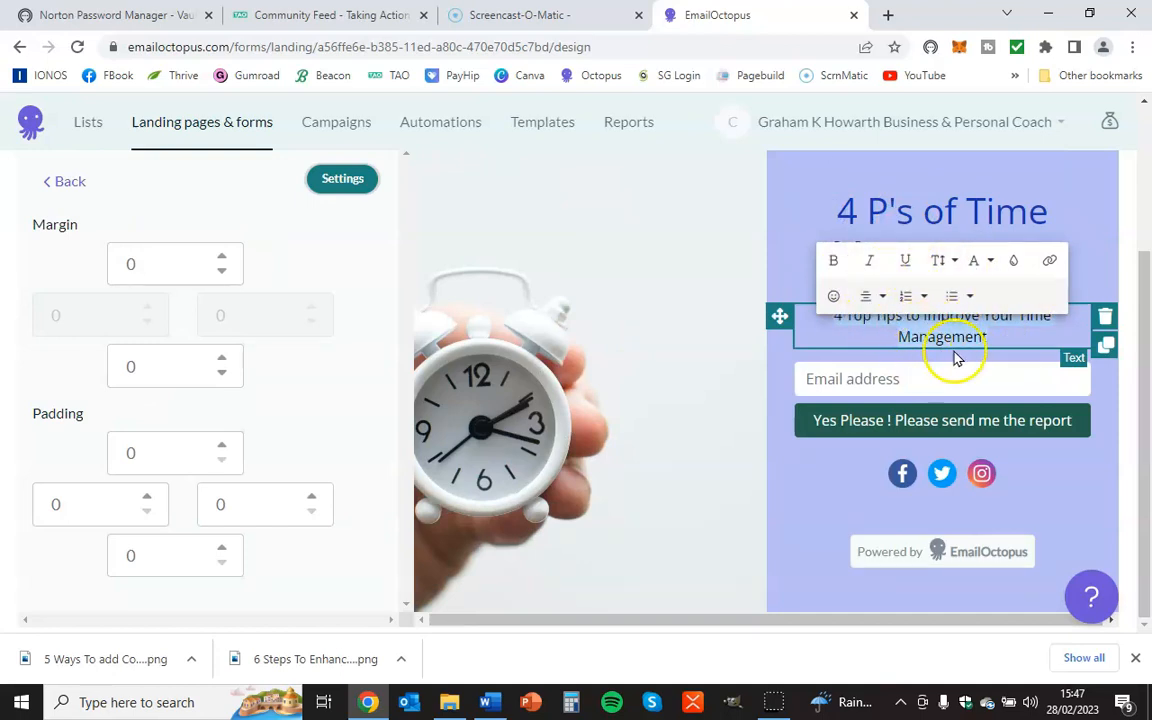
{"action": "left_click", "coordinate": [951, 265]}
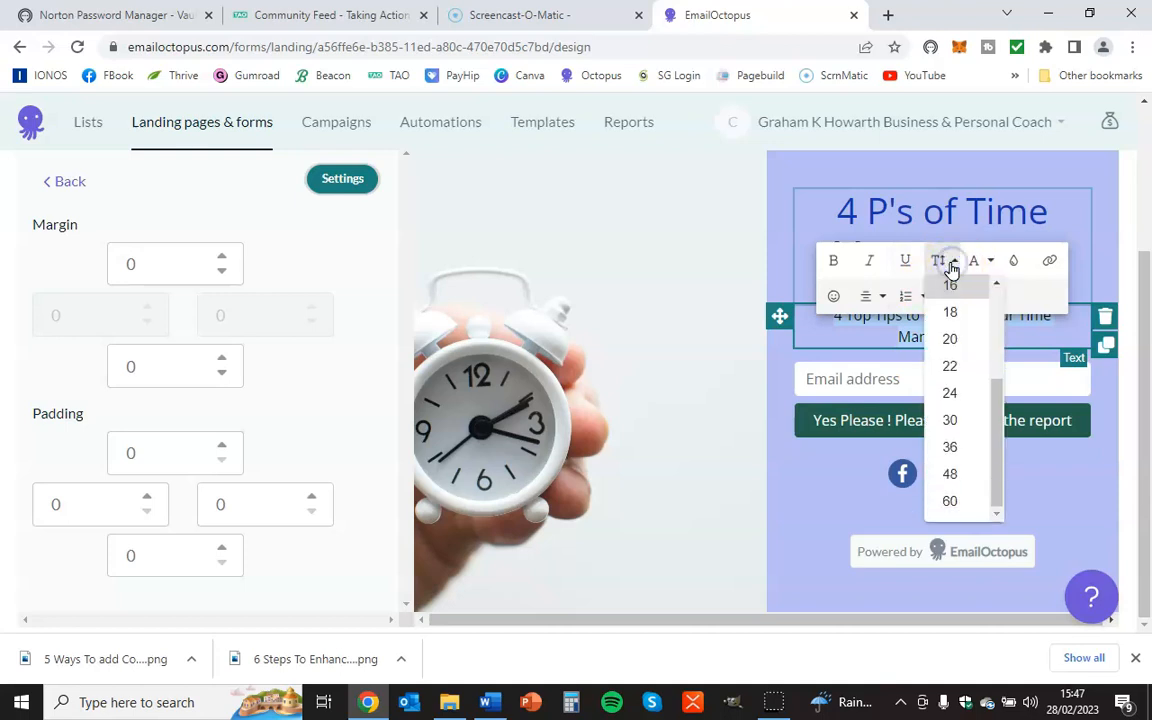
{"action": "left_click", "coordinate": [955, 393]}
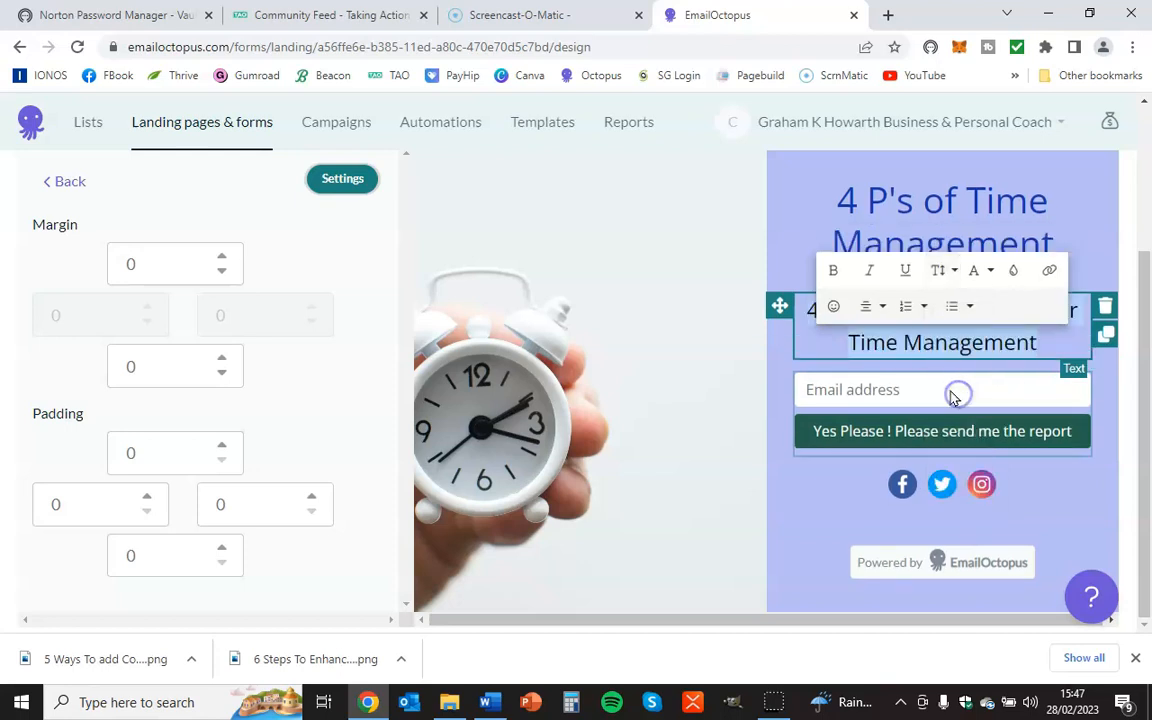
{"action": "left_click", "coordinate": [1058, 514]}
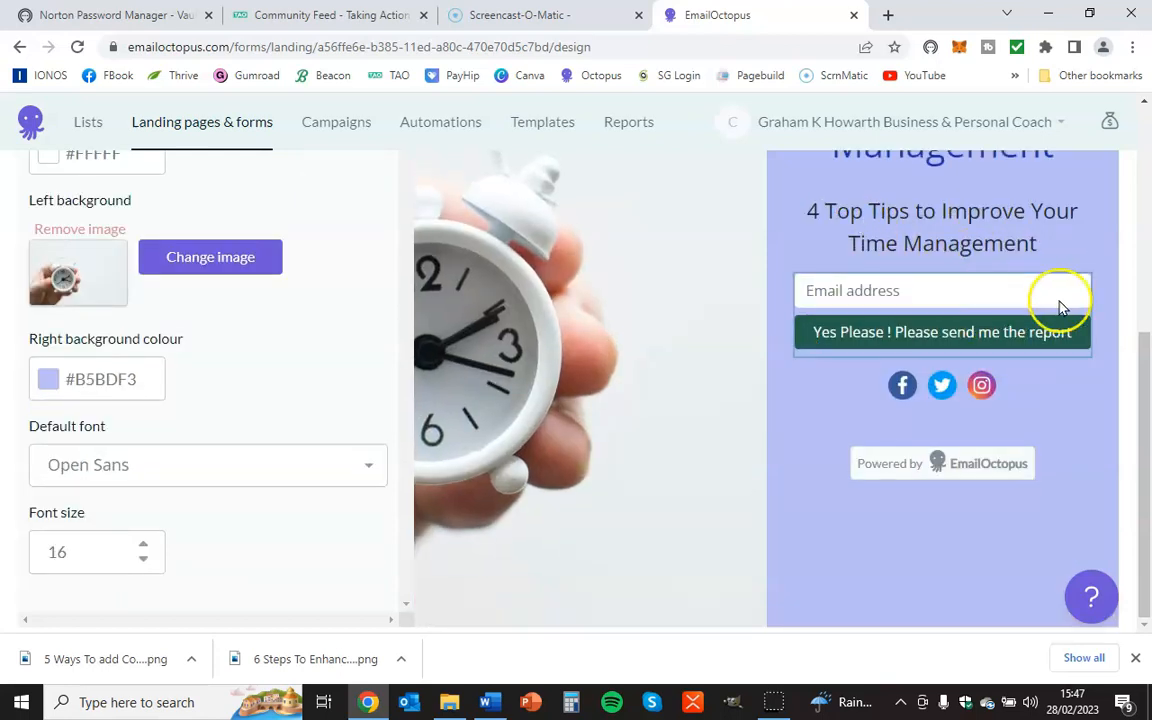
Step: Check the signup form's content options and return to the landing page's font size setting
{"action": "scroll", "coordinate": [1003, 303], "scroll_direction": "up", "scroll_amount": 3}
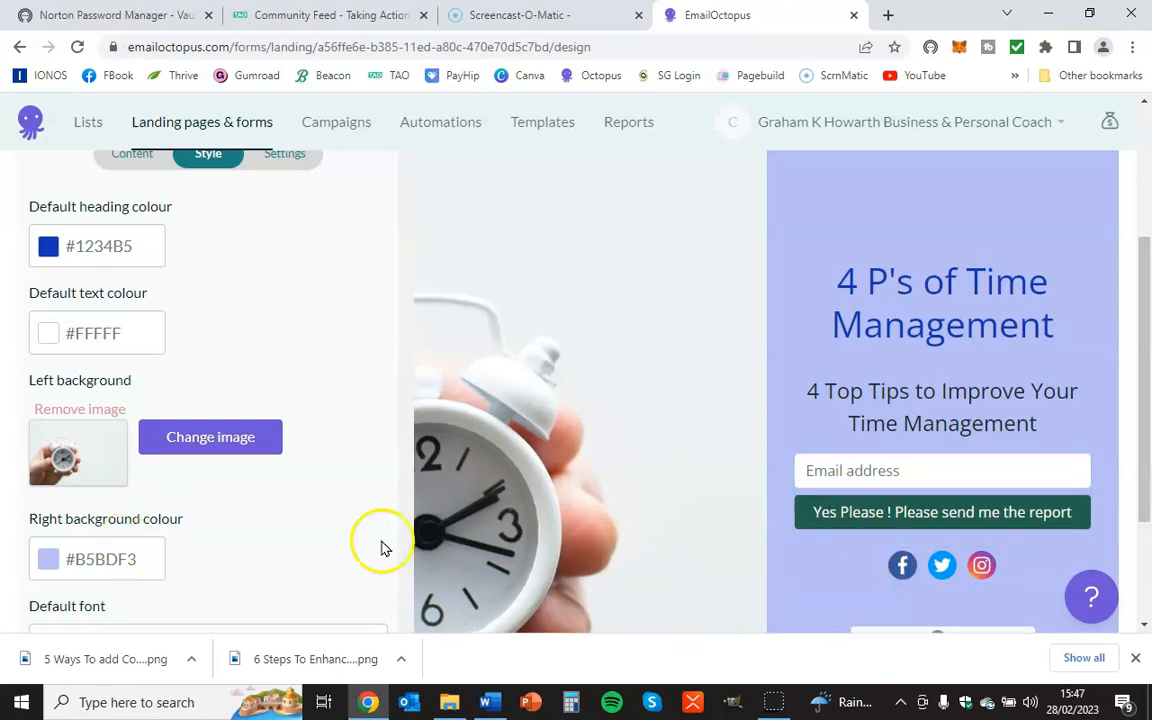
{"action": "left_click", "coordinate": [908, 511]}
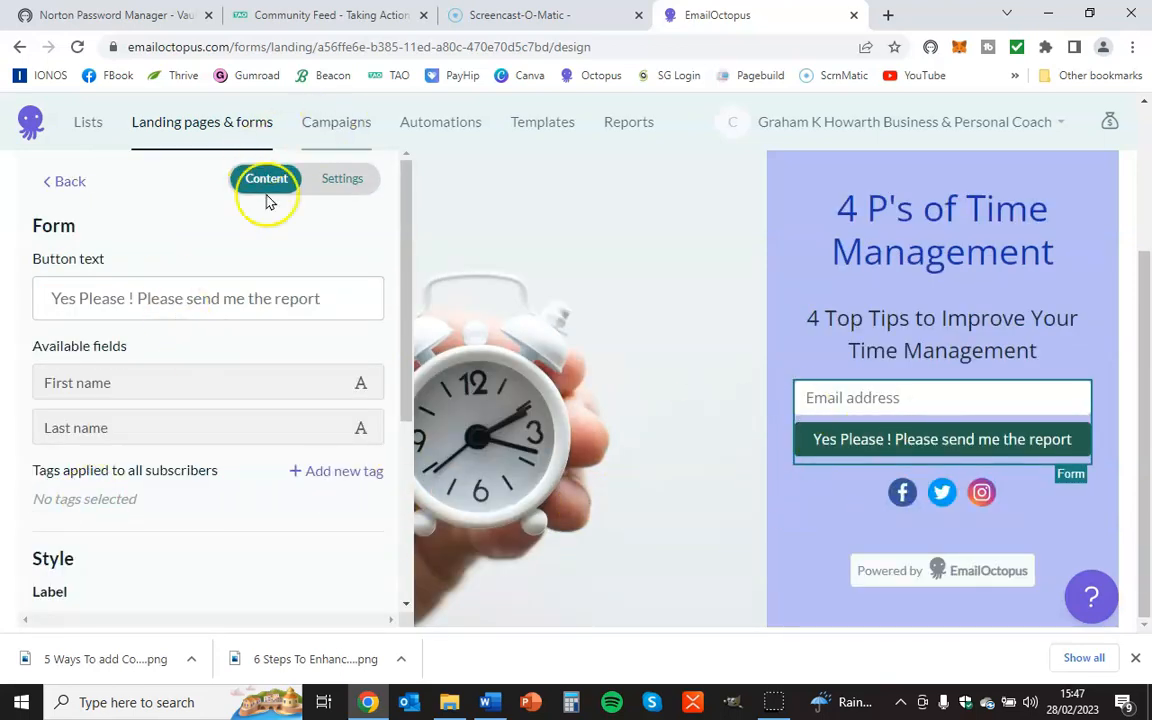
{"action": "left_click", "coordinate": [60, 180]}
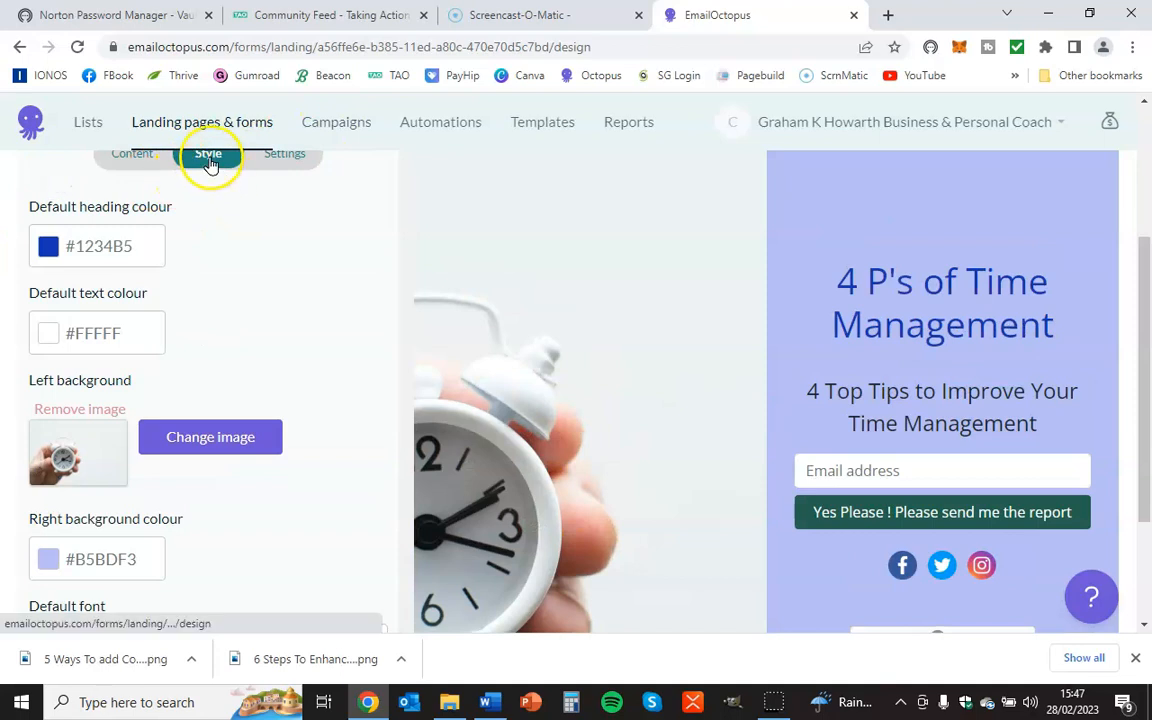
{"action": "scroll", "coordinate": [300, 340], "scroll_direction": "down", "scroll_amount": 3}
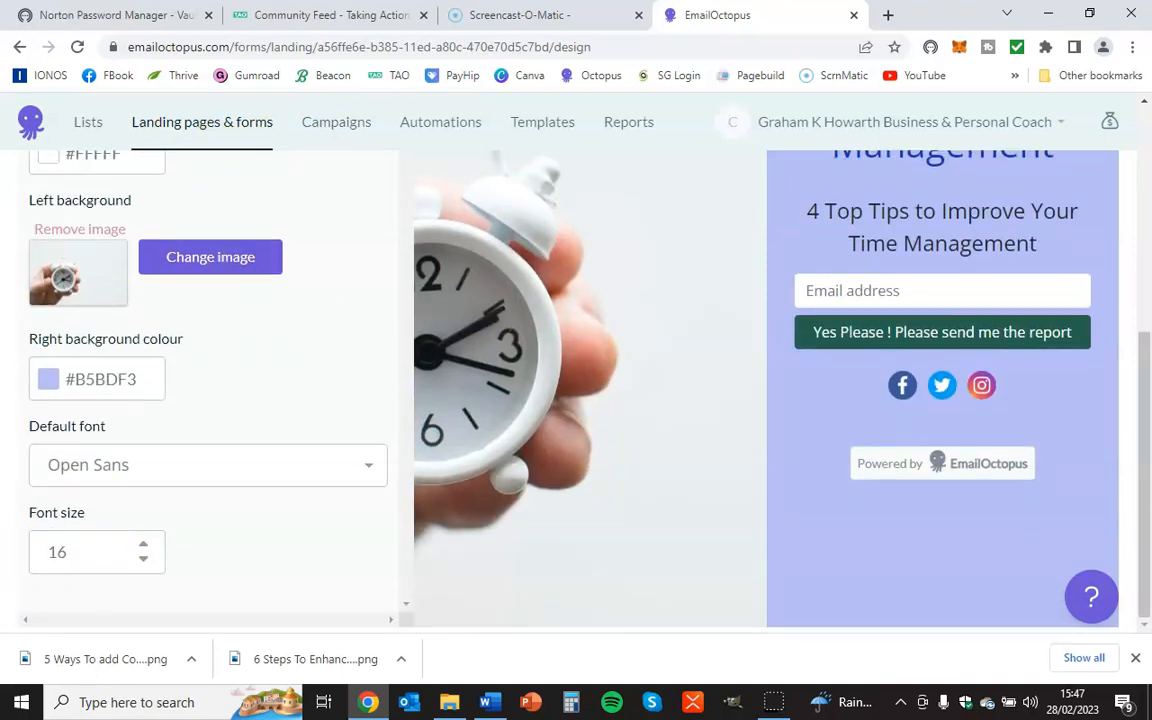
Step: Increase the landing page's font size to 20 and check its effect on the form button
{"action": "left_click", "coordinate": [144, 545]}
{"action": "left_click", "coordinate": [144, 545]}
{"action": "left_click", "coordinate": [144, 545]}
{"action": "left_click", "coordinate": [144, 545]}
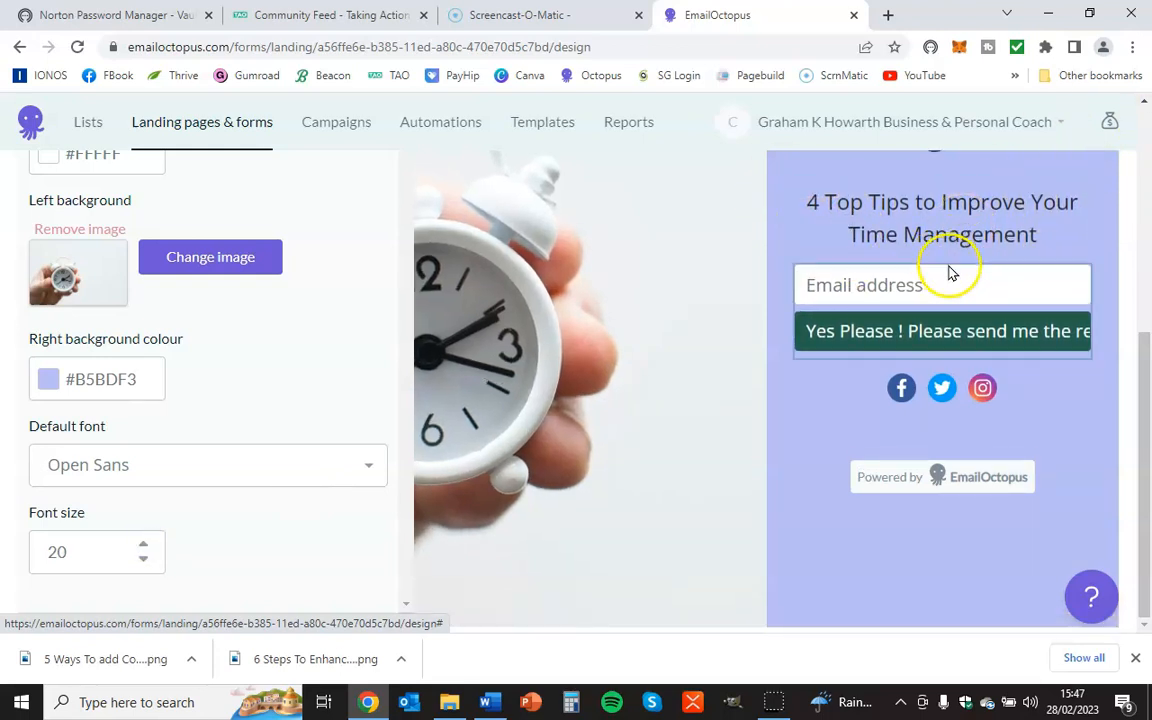
Step: Reduce the landing page's font size to 17
{"action": "left_click", "coordinate": [143, 562]}
{"action": "left_click", "coordinate": [144, 562]}
{"action": "left_click", "coordinate": [145, 562]}
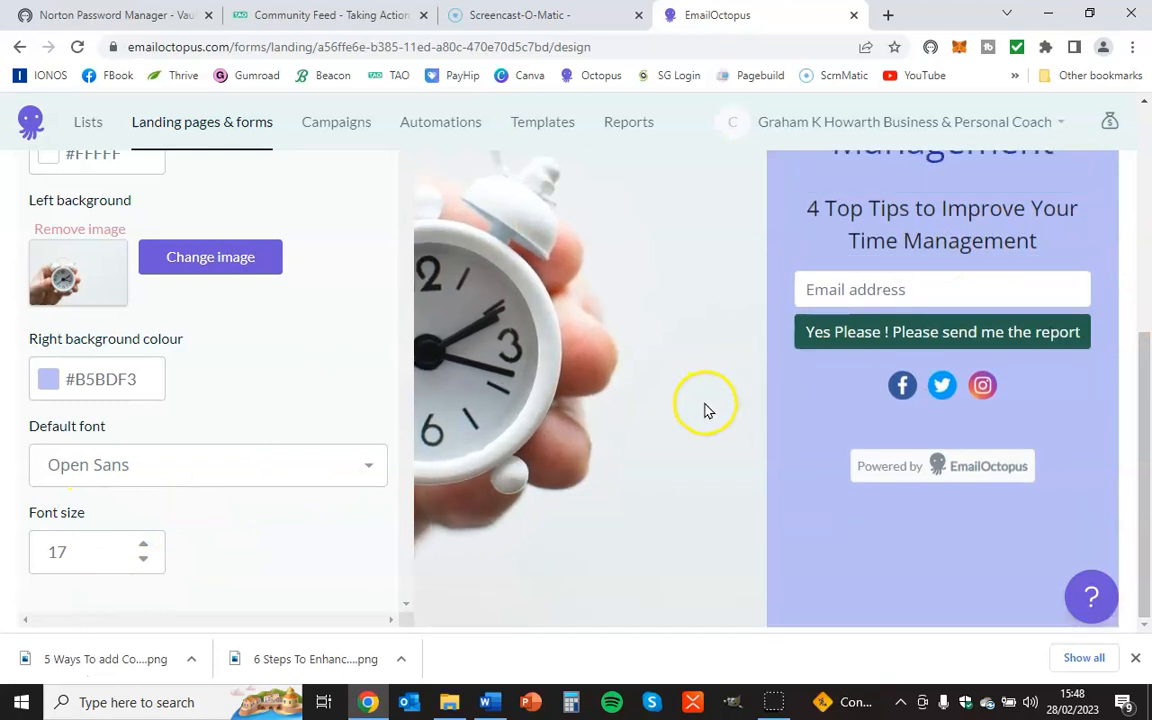
Step: Review the page's style settings alongside the restyled heading, text, form and social icons
{"action": "scroll", "coordinate": [689, 360], "scroll_direction": "up", "scroll_amount": 3}
{"action": "scroll", "coordinate": [617, 334], "scroll_direction": "down", "scroll_amount": 2}
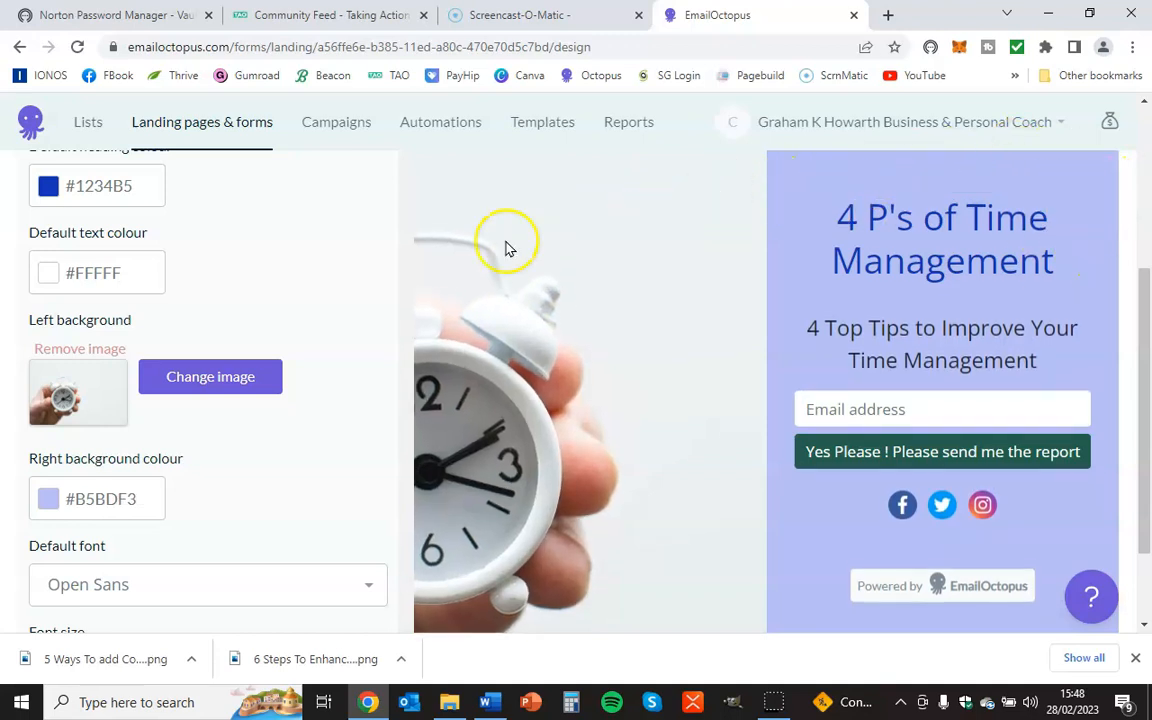
{"action": "scroll", "coordinate": [605, 213], "scroll_direction": "down", "scroll_amount": 2}
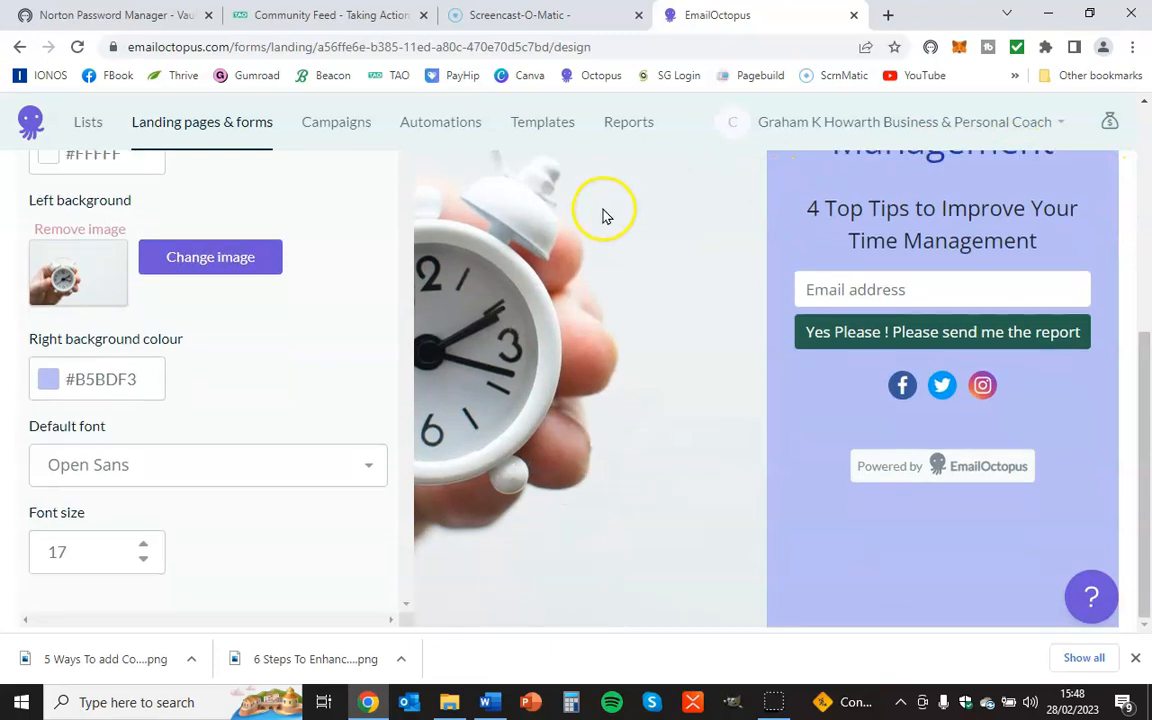
{"action": "scroll", "coordinate": [652, 320], "scroll_direction": "up", "scroll_amount": 4}
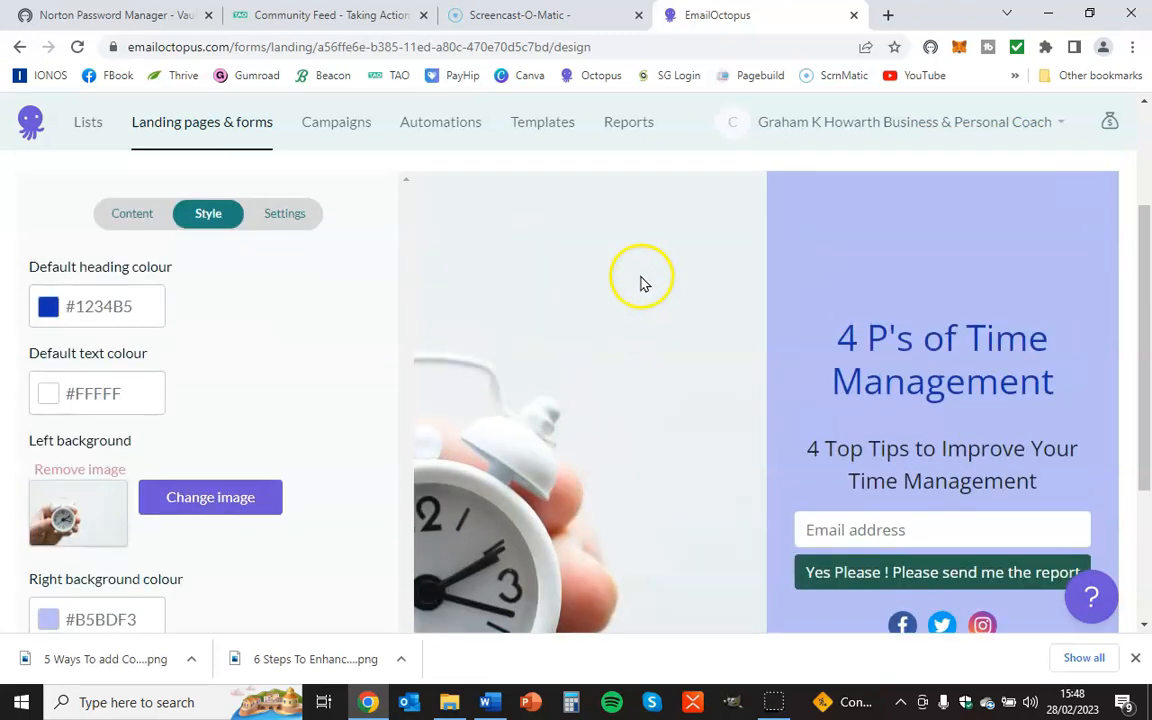
{"action": "scroll", "coordinate": [643, 283], "scroll_direction": "down", "scroll_amount": 2}
{"action": "scroll", "coordinate": [636, 255], "scroll_direction": "up", "scroll_amount": 1}
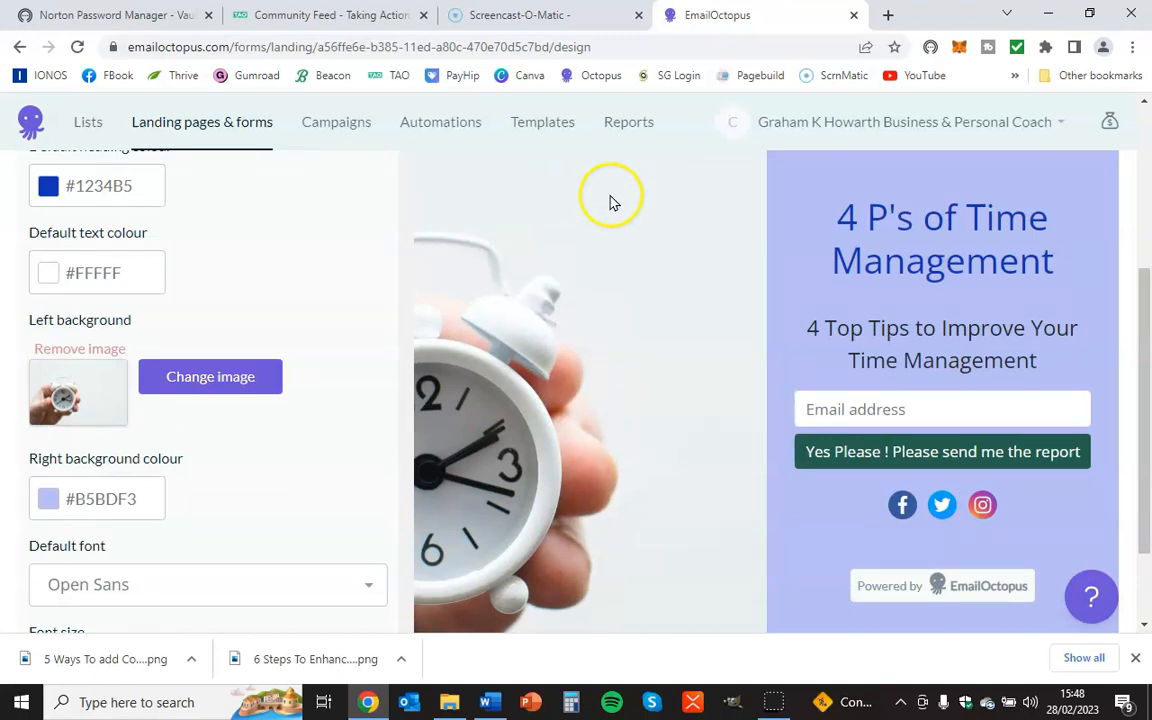
{"action": "scroll", "coordinate": [637, 218], "scroll_direction": "down", "scroll_amount": 1}
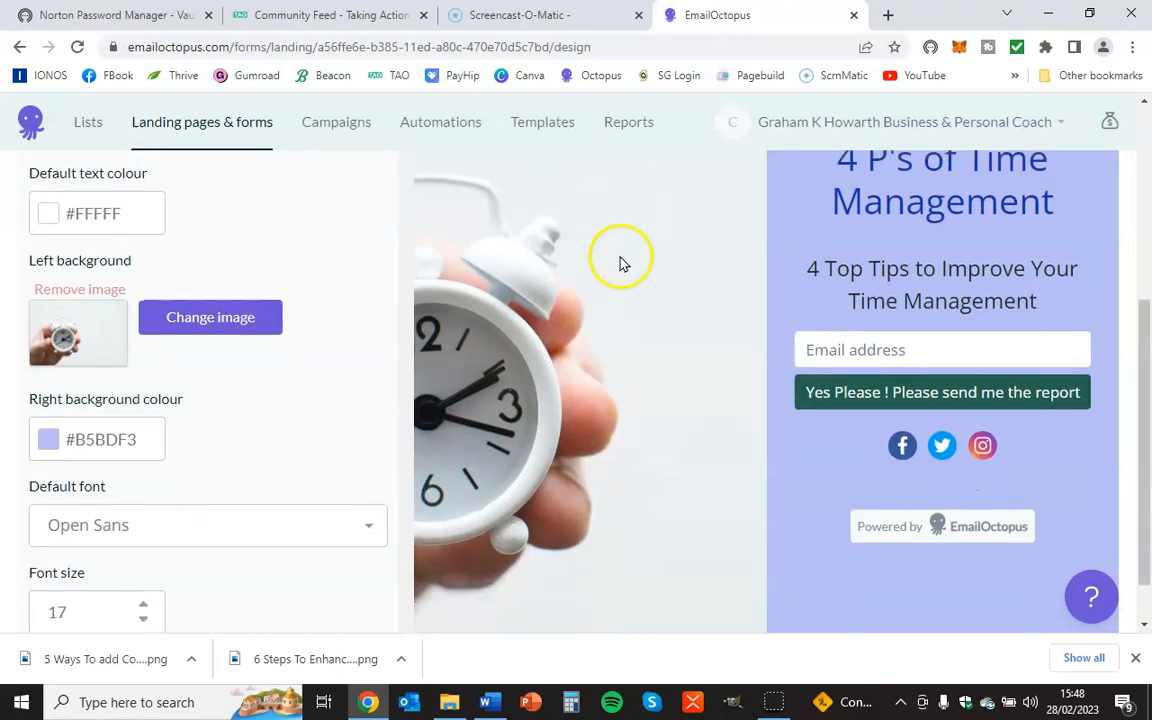
{"action": "scroll", "coordinate": [618, 258], "scroll_direction": "up", "scroll_amount": 3}
{"action": "scroll", "coordinate": [599, 316], "scroll_direction": "down", "scroll_amount": 1}
{"action": "scroll", "coordinate": [566, 318], "scroll_direction": "up", "scroll_amount": 1}
{"action": "scroll", "coordinate": [566, 320], "scroll_direction": "down", "scroll_amount": 2}
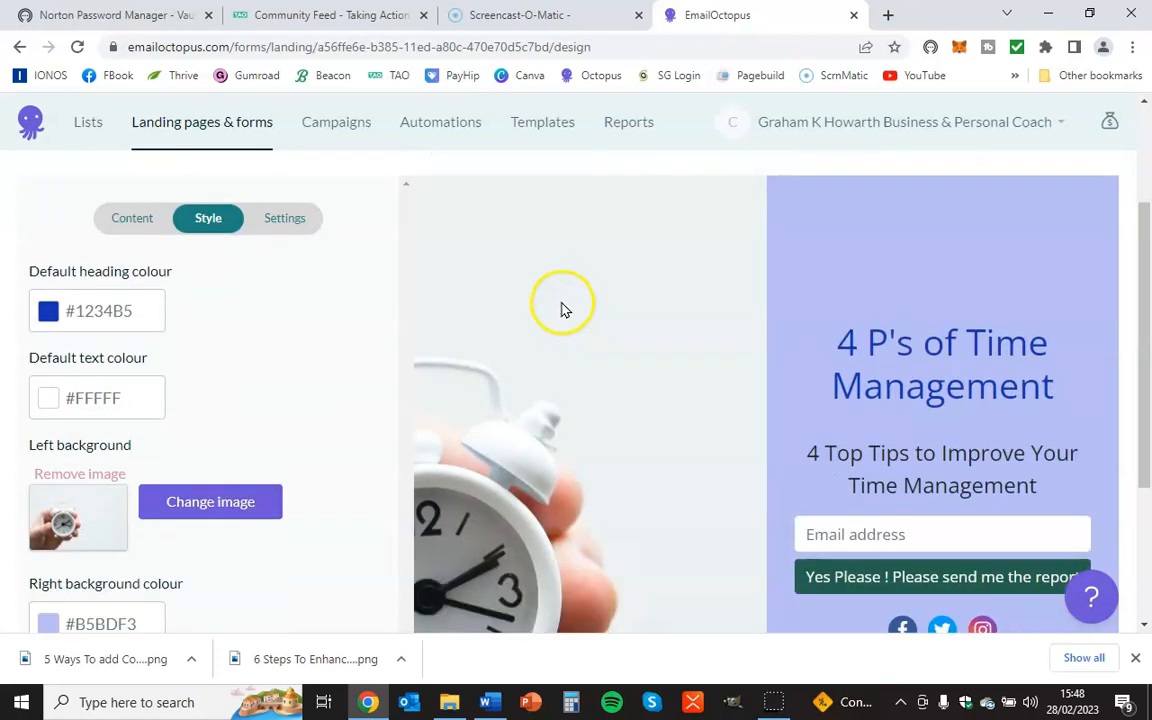
Step: Update the Time management landing page and open its live version, selecting the page's web address
{"action": "scroll", "coordinate": [612, 265], "scroll_direction": "up", "scroll_amount": 2}
{"action": "left_click", "coordinate": [1063, 231]}
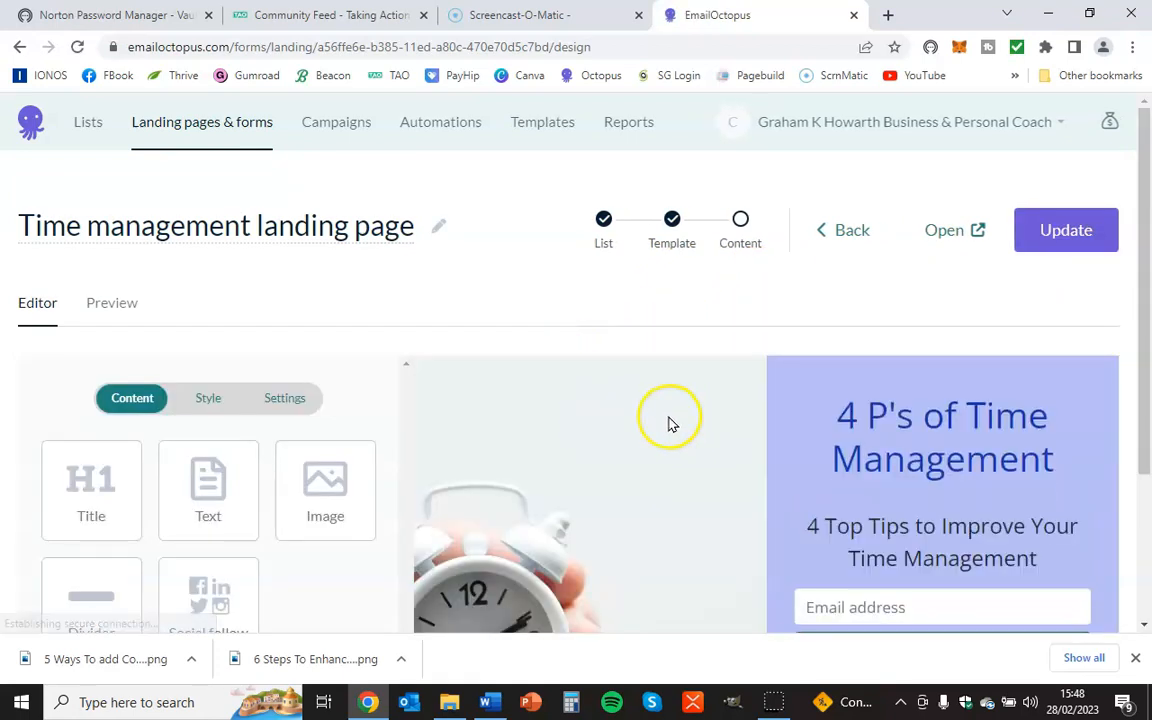
{"action": "left_click", "coordinate": [957, 237]}
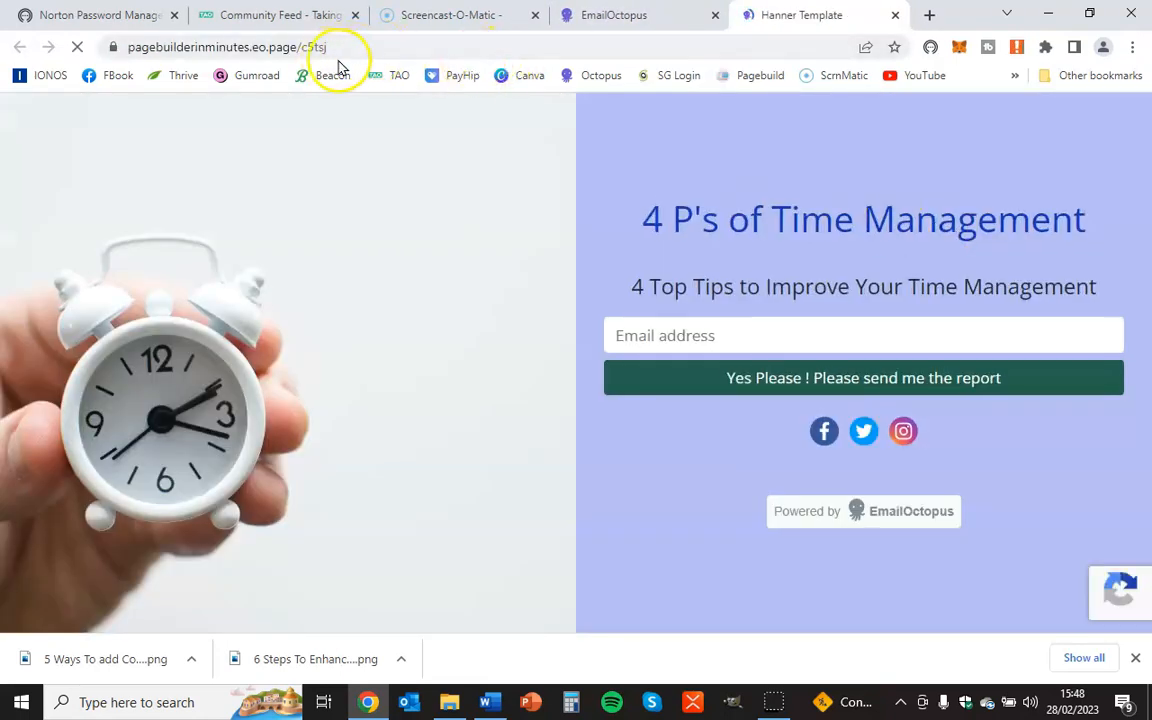
{"action": "left_click_drag", "start_coordinate": [342, 40], "coordinate": [172, 37]}
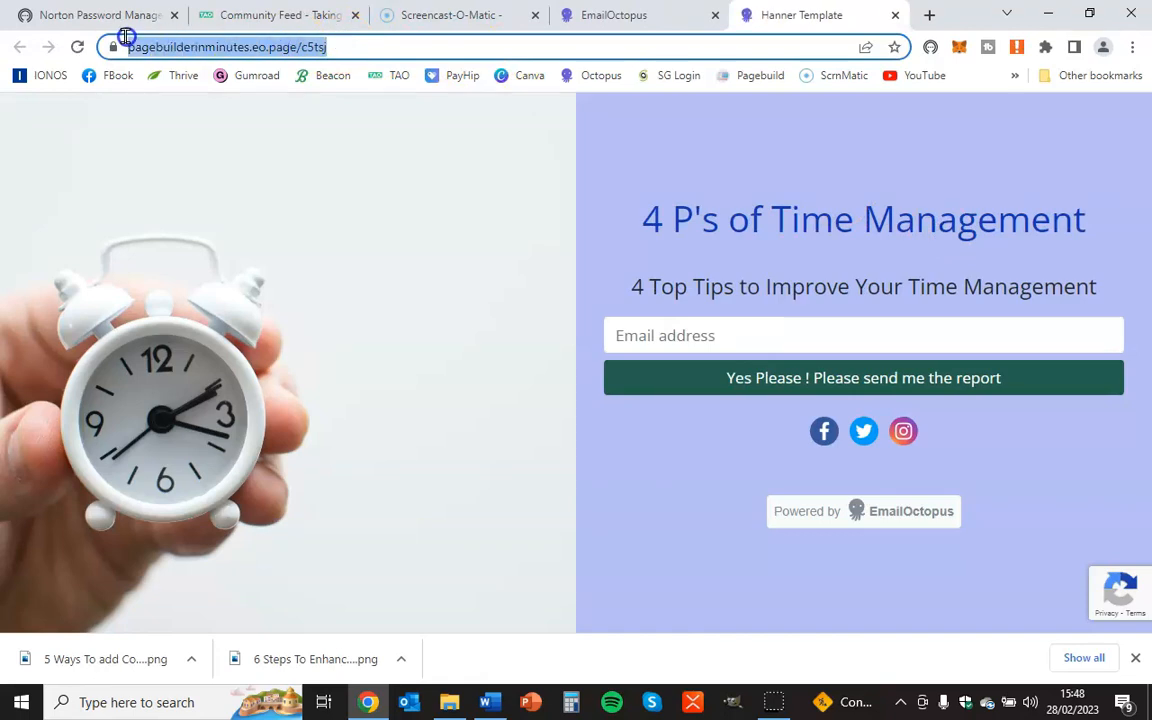